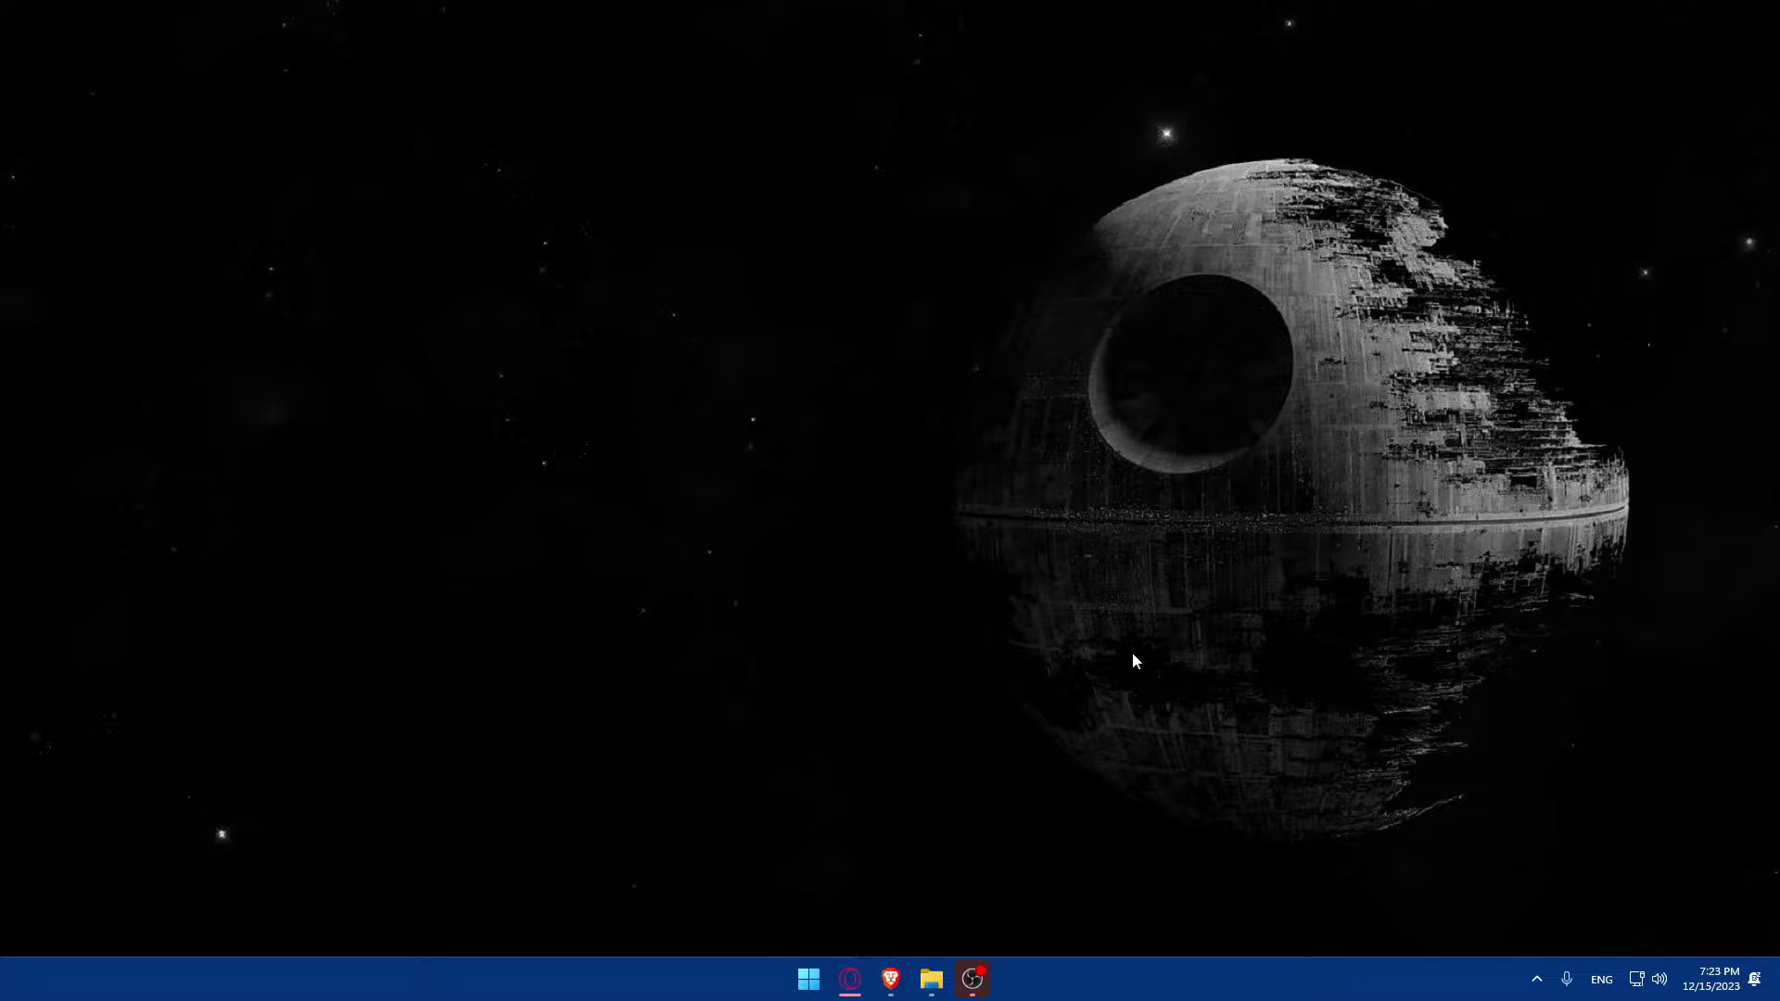
Open the Brave browser window.
{"action": "left_click", "coordinate": [892, 979]}
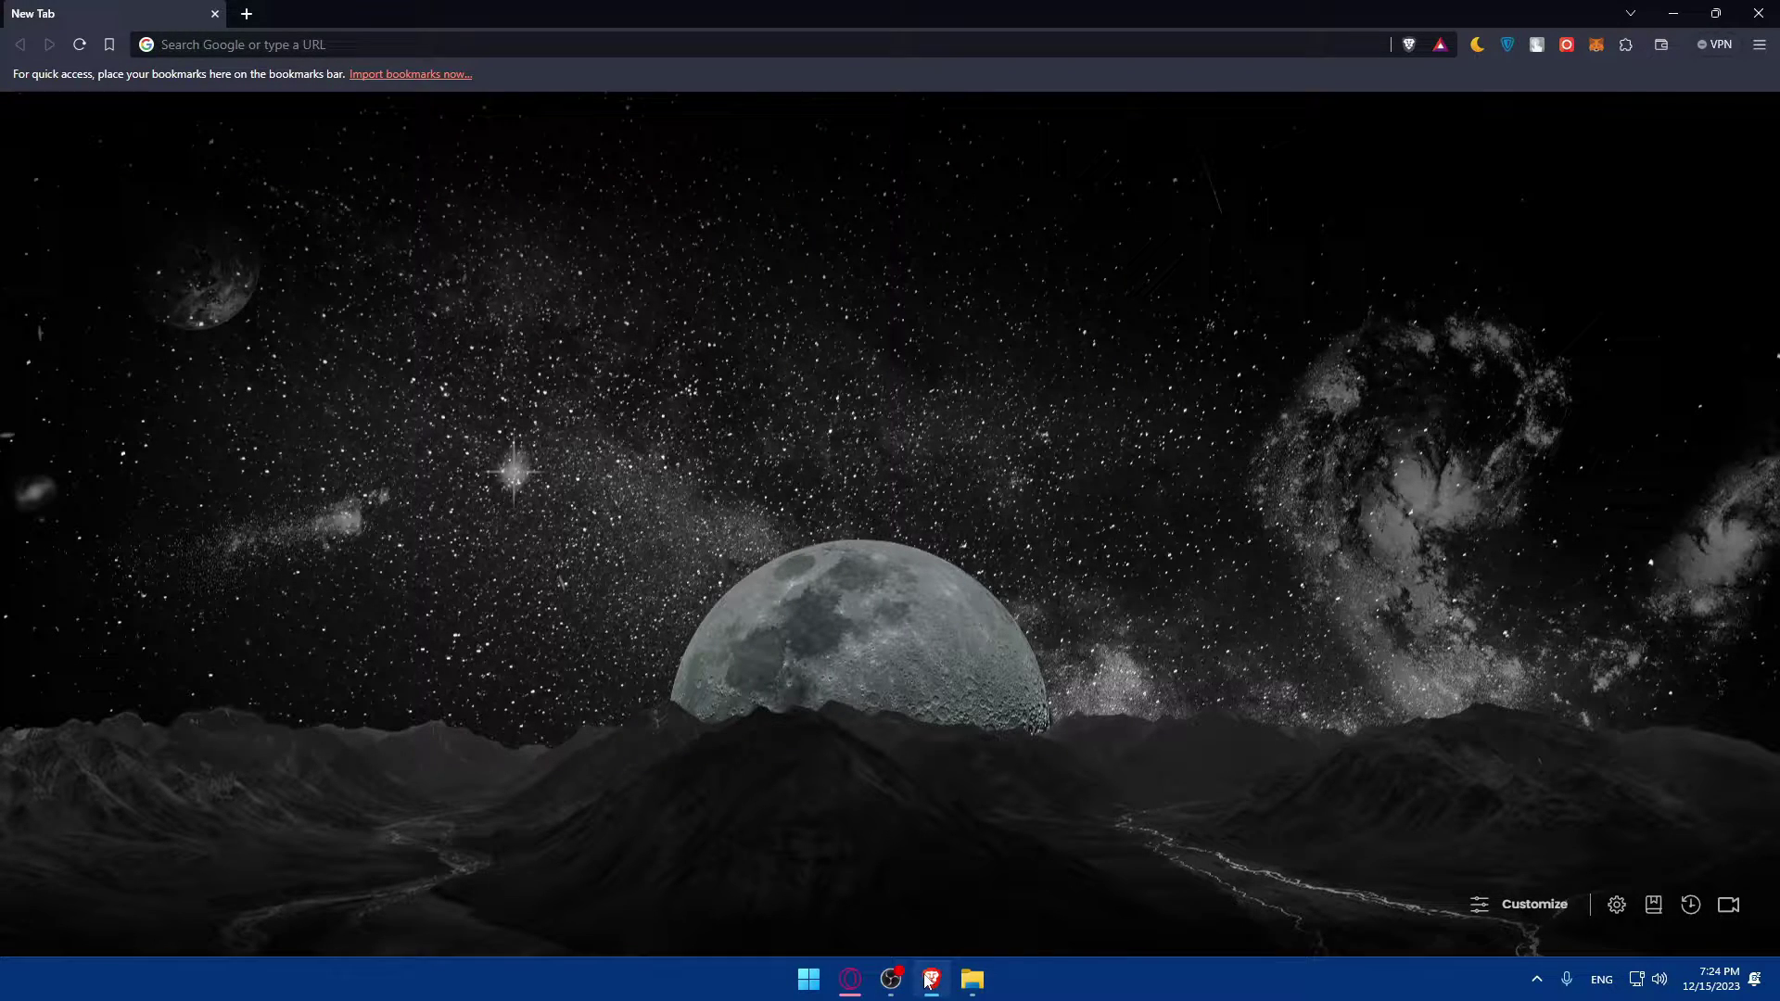
{"action": "left_click", "coordinate": [932, 979]}
{"action": "left_click", "coordinate": [932, 979]}
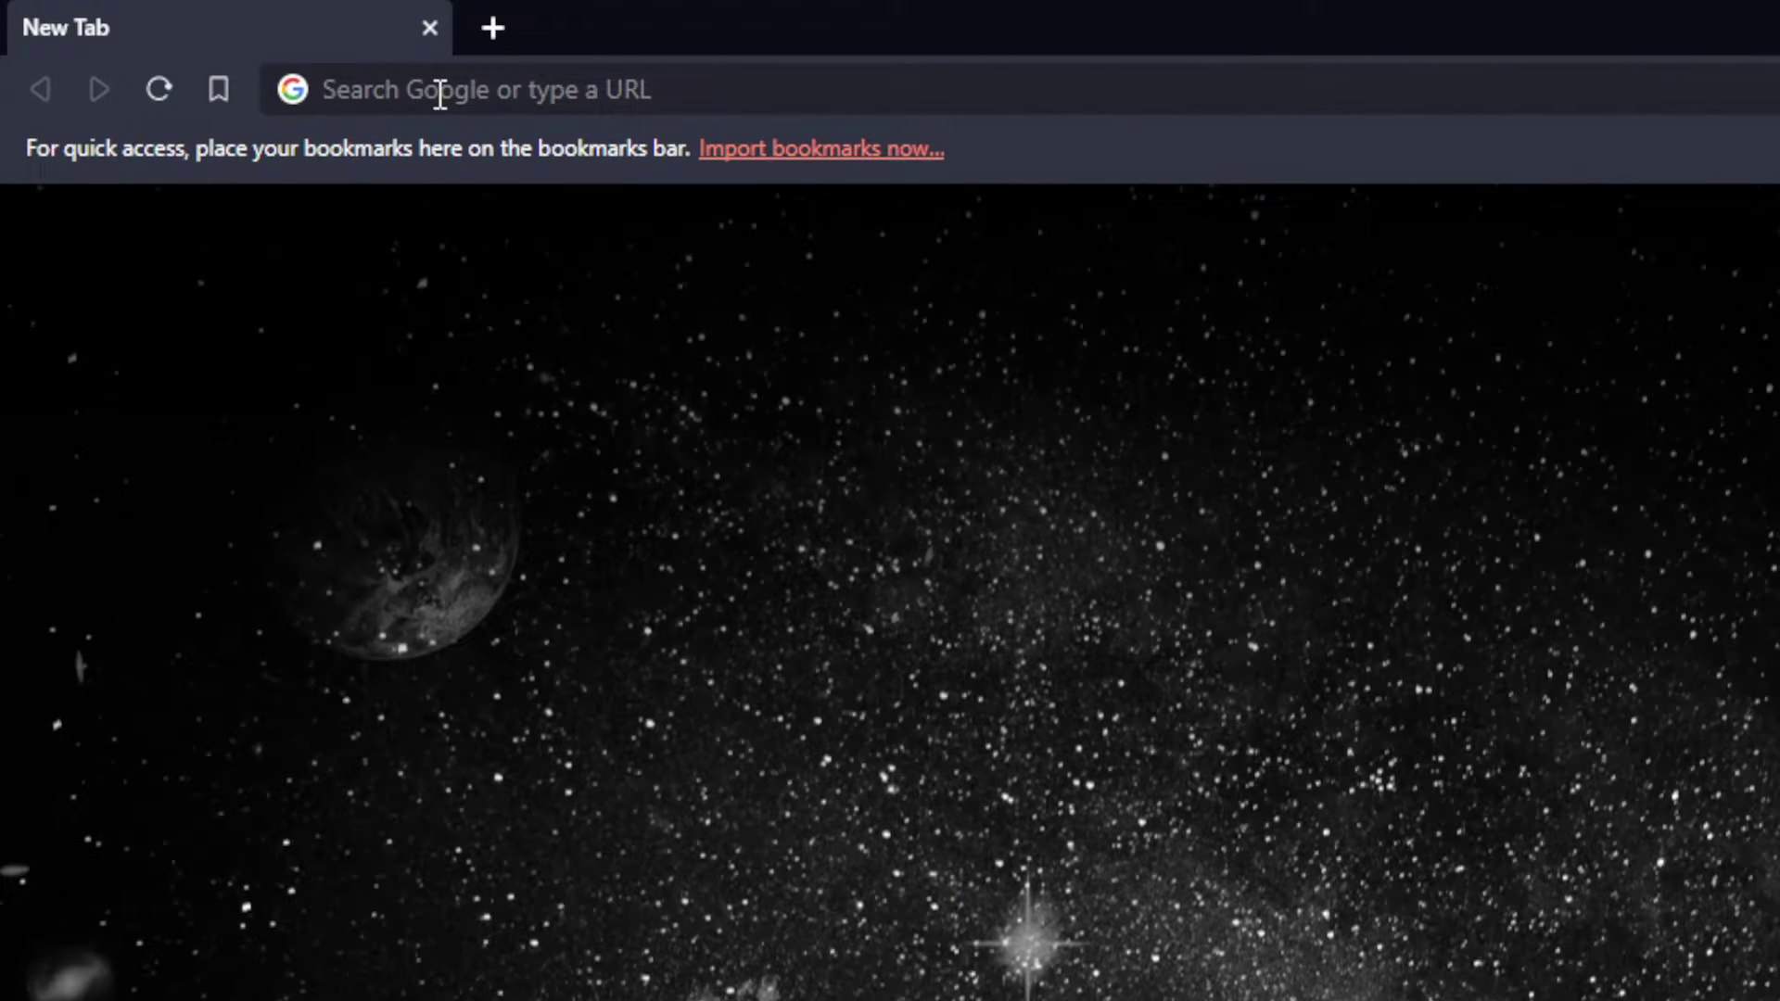
Load shippo.com in Brave's address bar.
{"action": "left_click", "coordinate": [219, 45]}
{"action": "type", "text": "shio"}
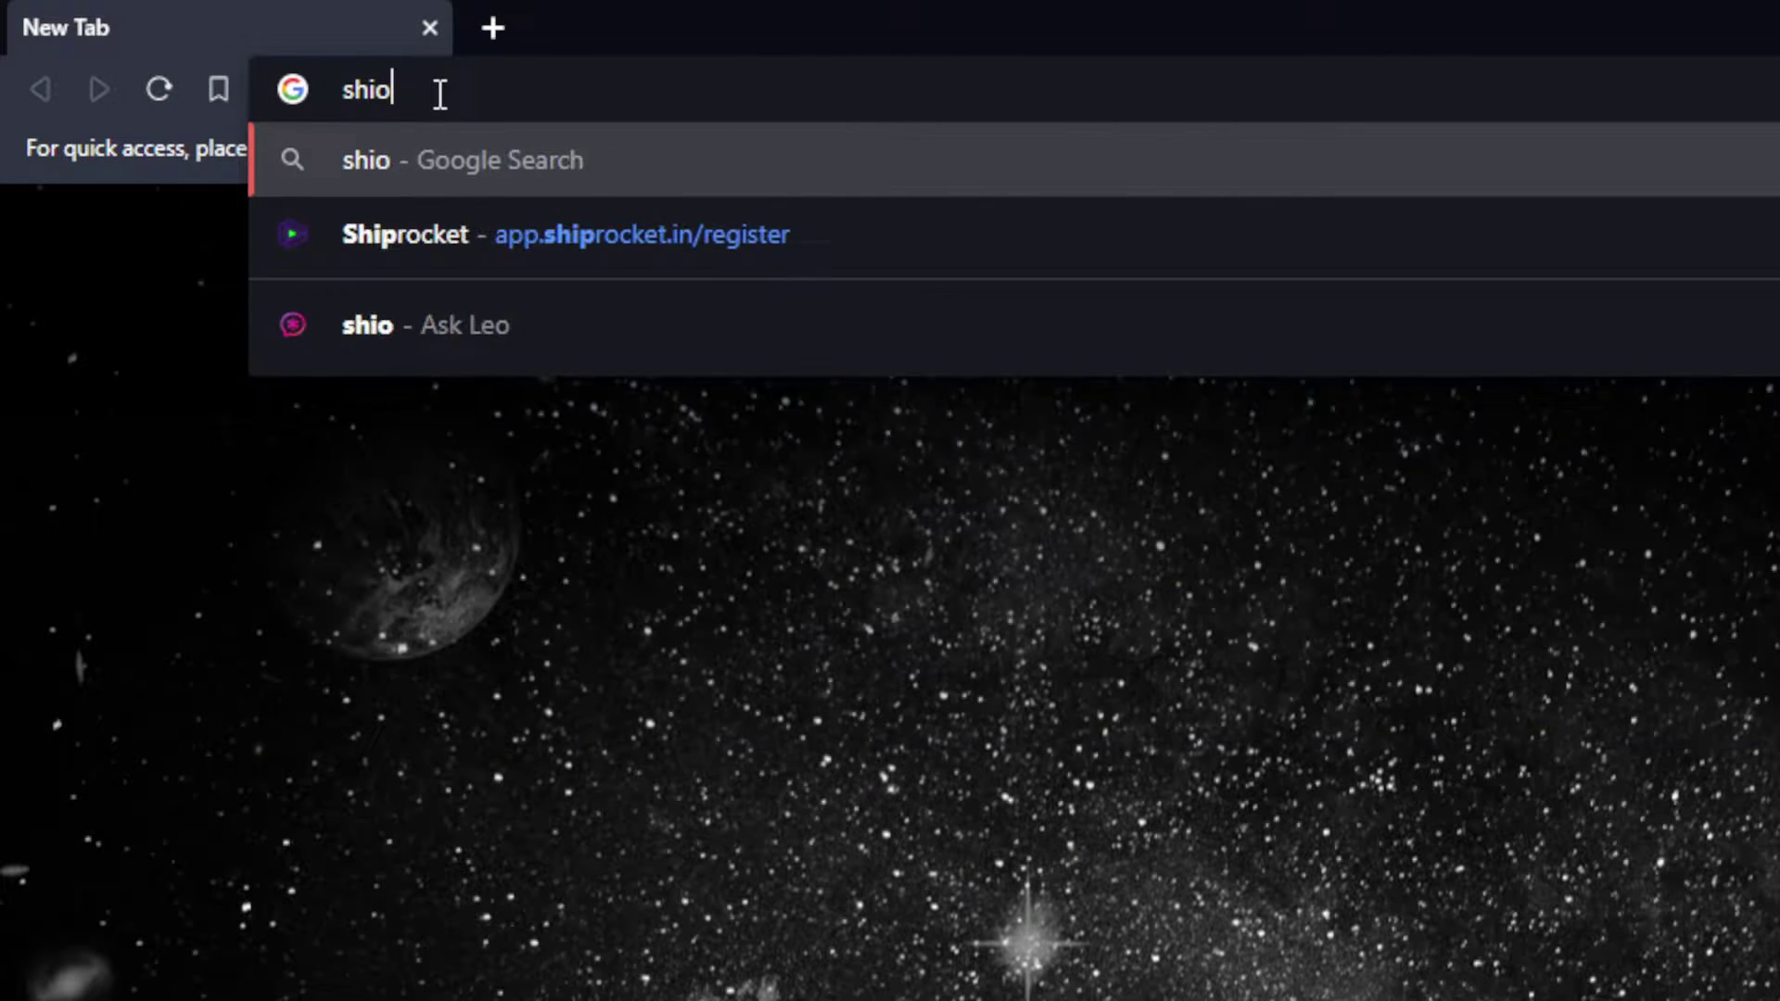
{"action": "key", "text": "BackSpace"}
{"action": "type", "text": "ppoi"}
{"action": "key", "text": "BackSpace"}
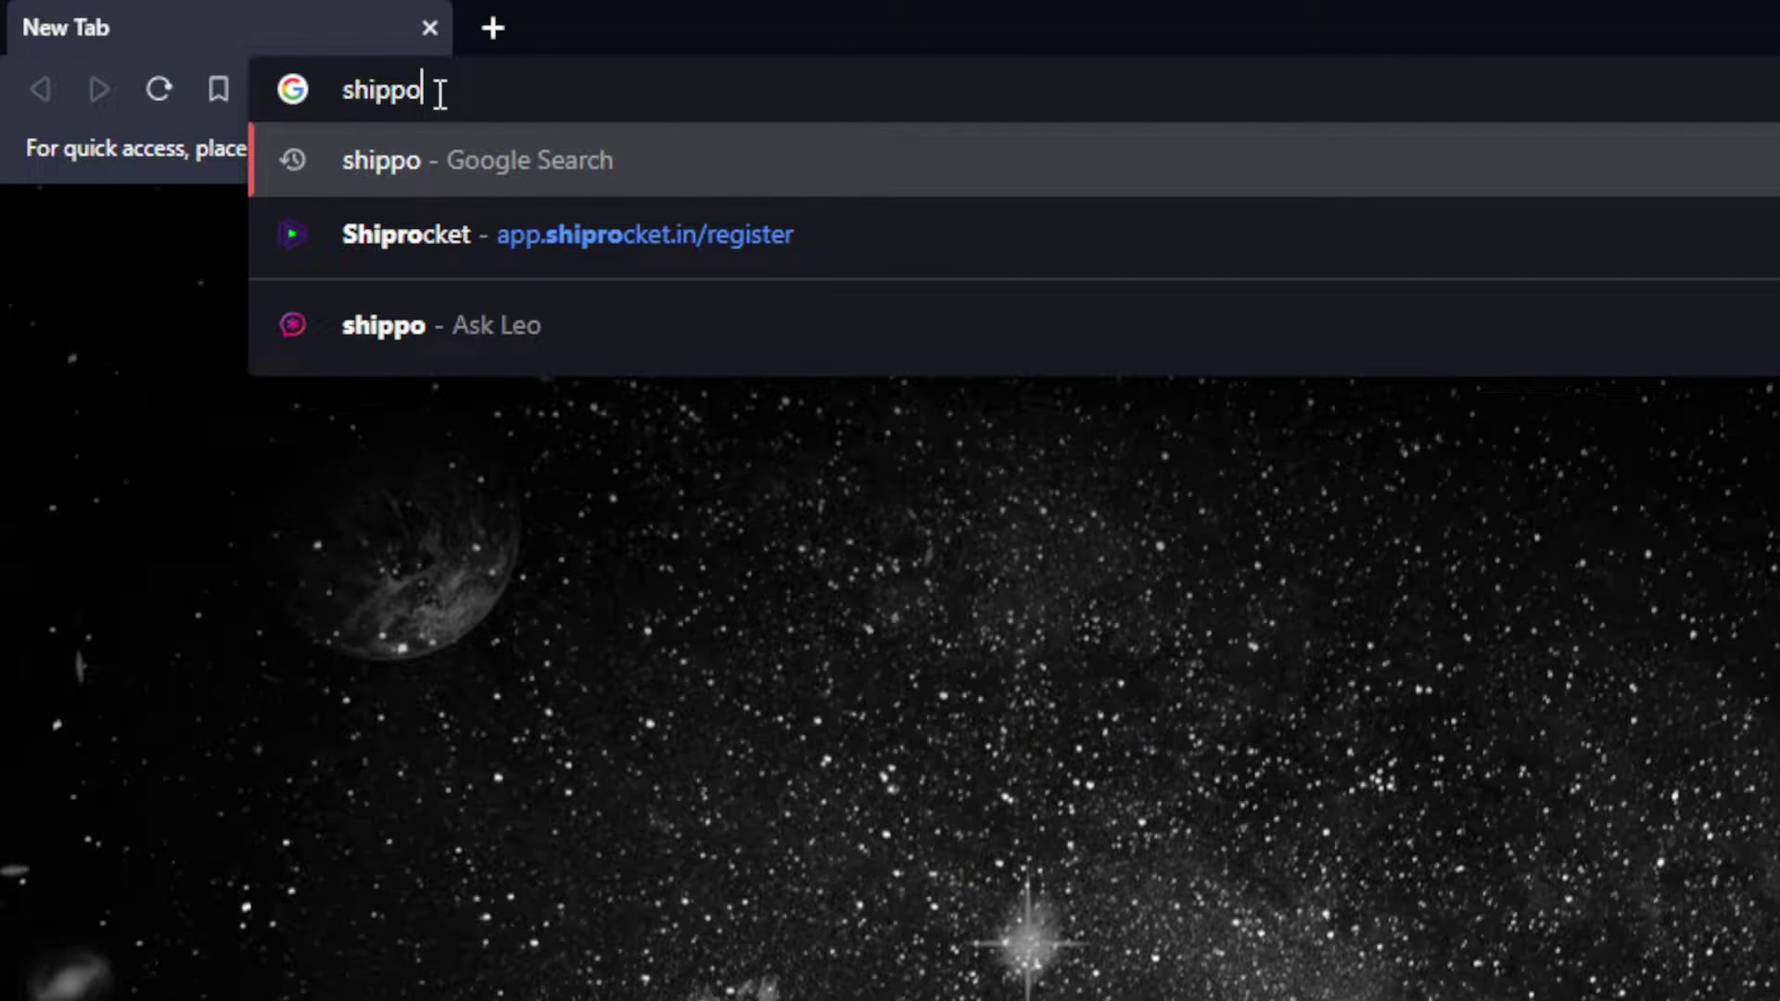
{"action": "type", "text": ".com"}
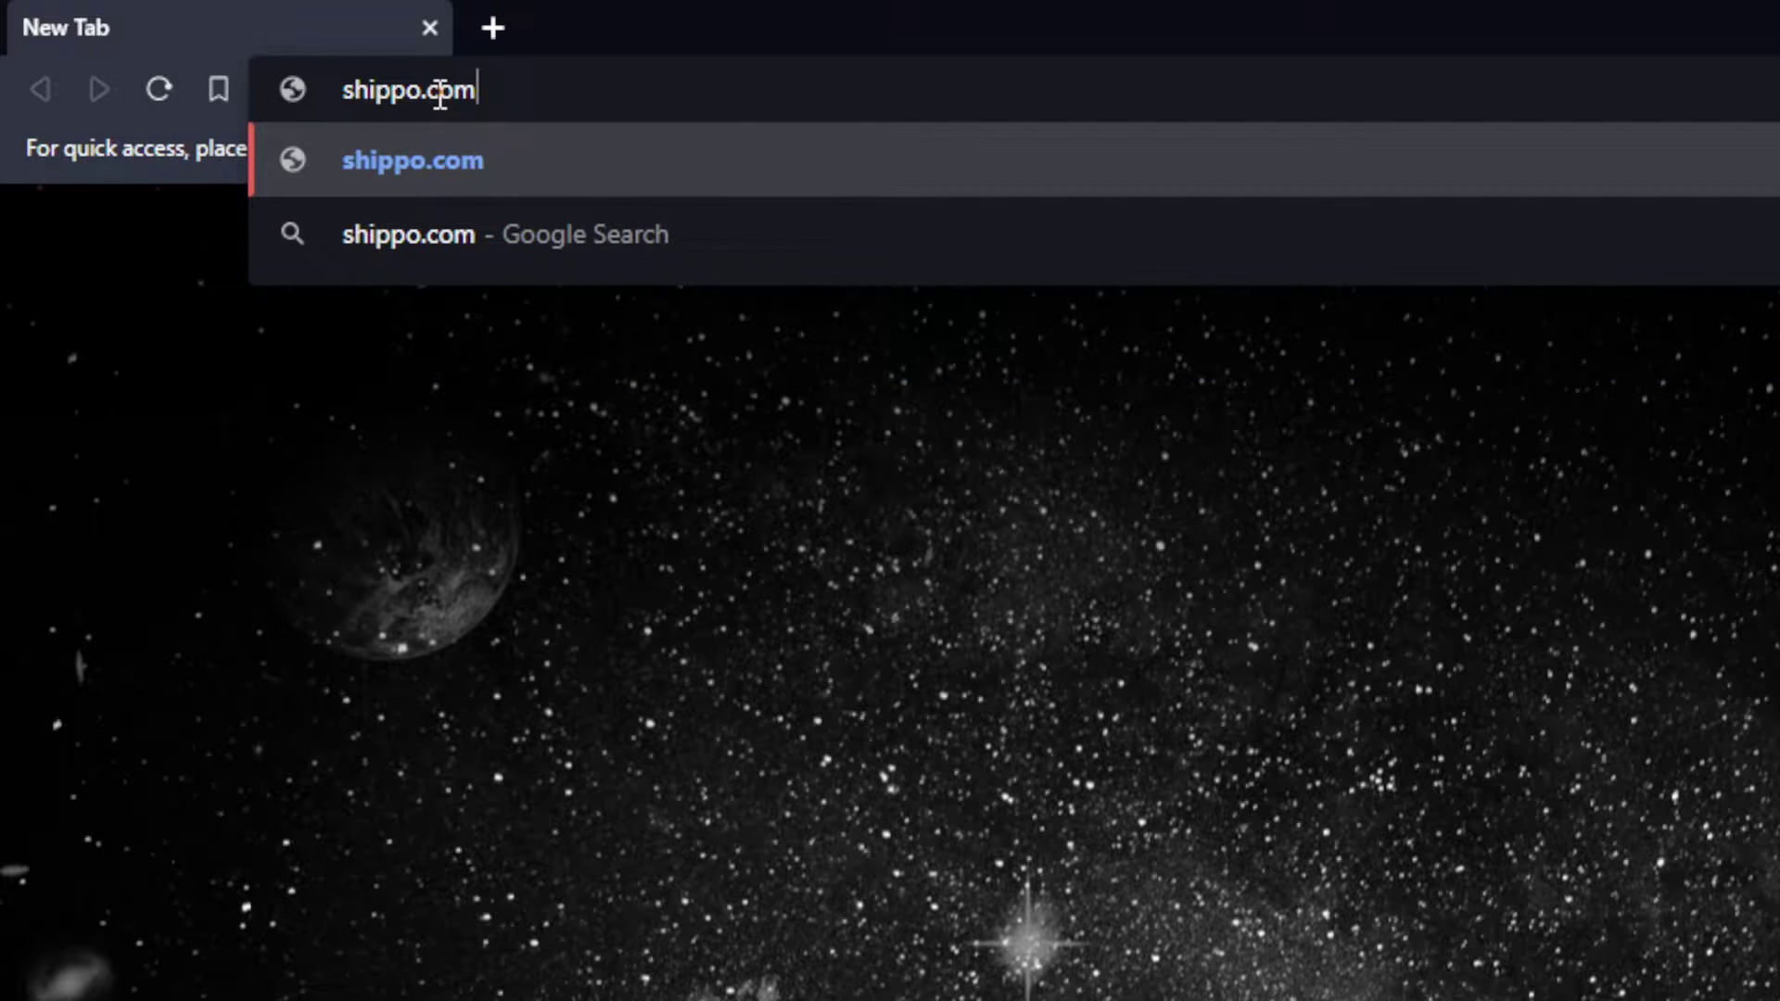
{"action": "key", "text": "Return"}
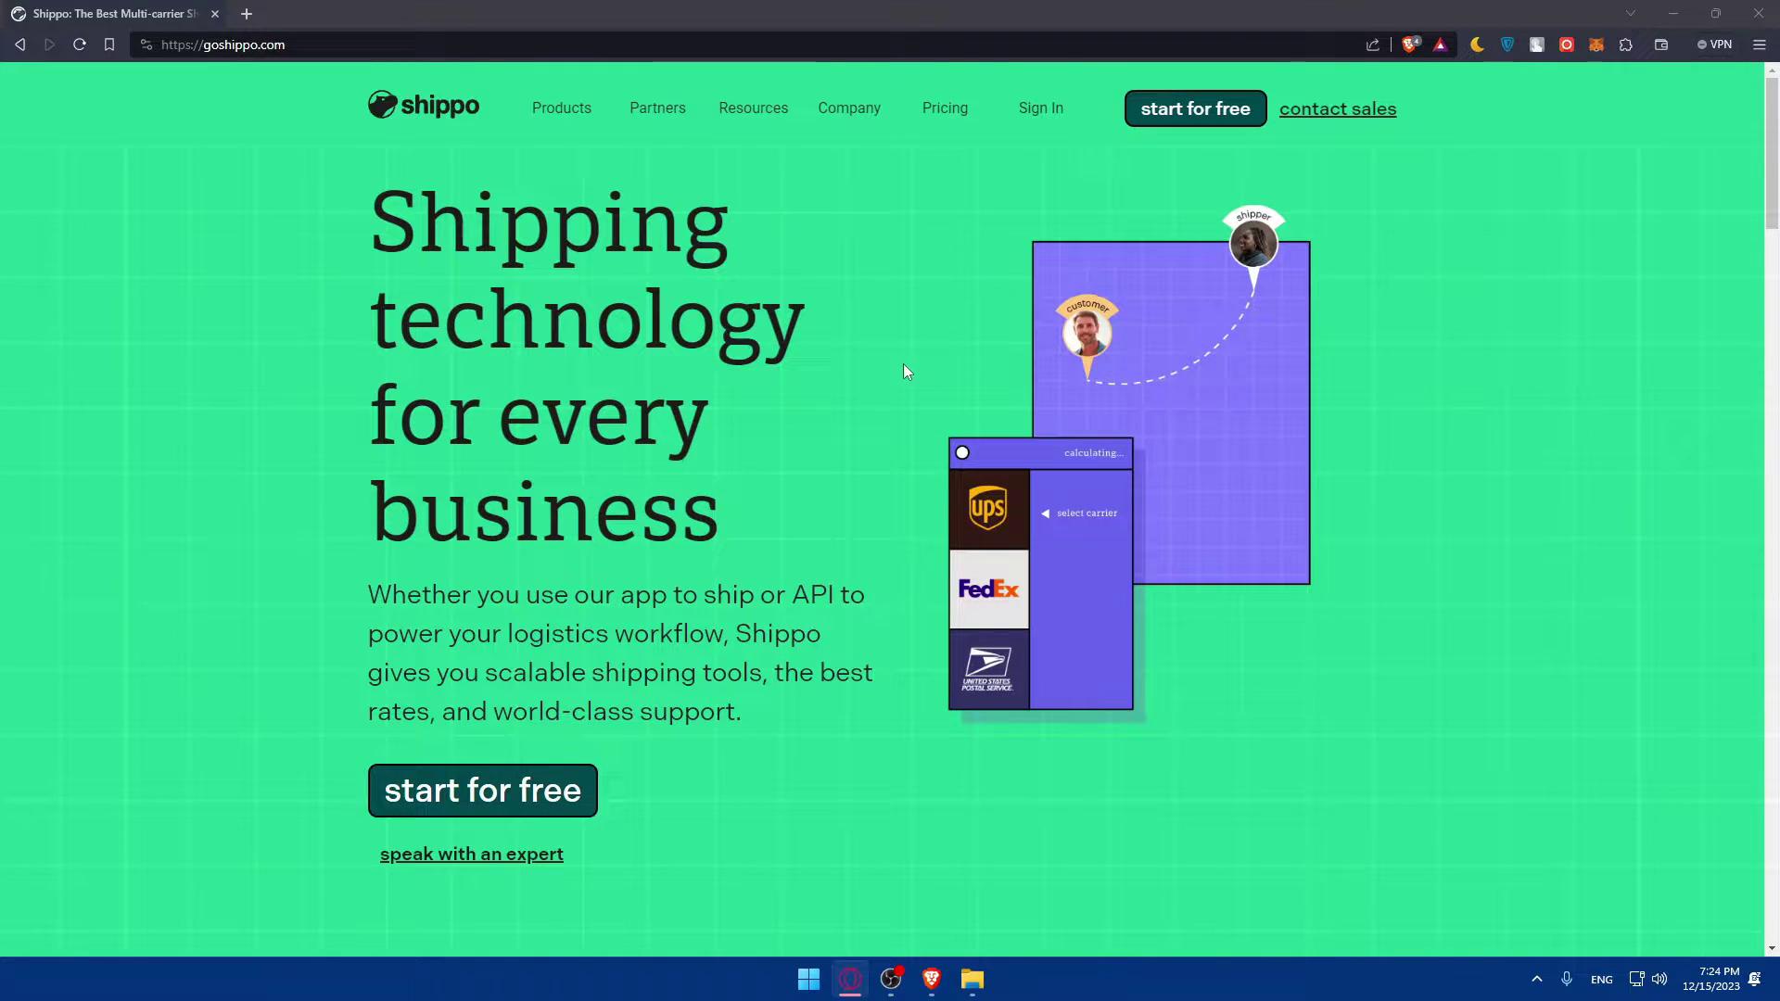
{"action": "scroll", "coordinate": [898, 360], "scroll_direction": "down", "scroll_amount": 10}
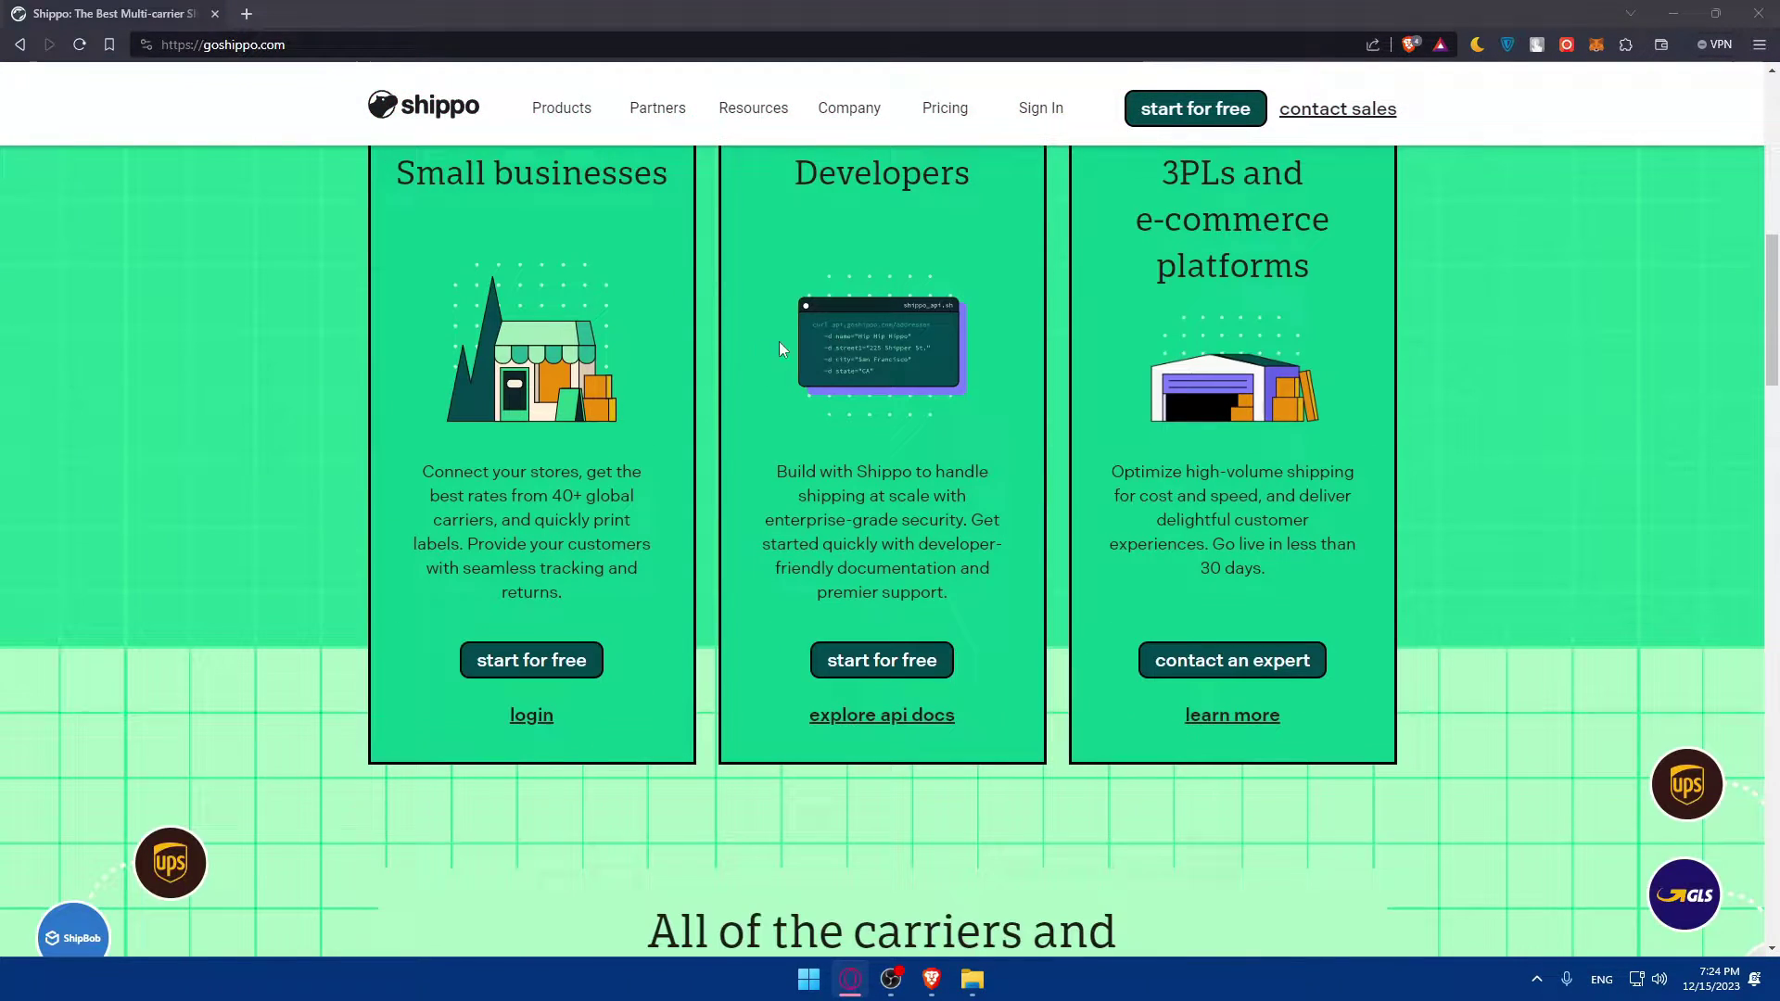
{"action": "scroll", "coordinate": [844, 382], "scroll_direction": "down", "scroll_amount": 8}
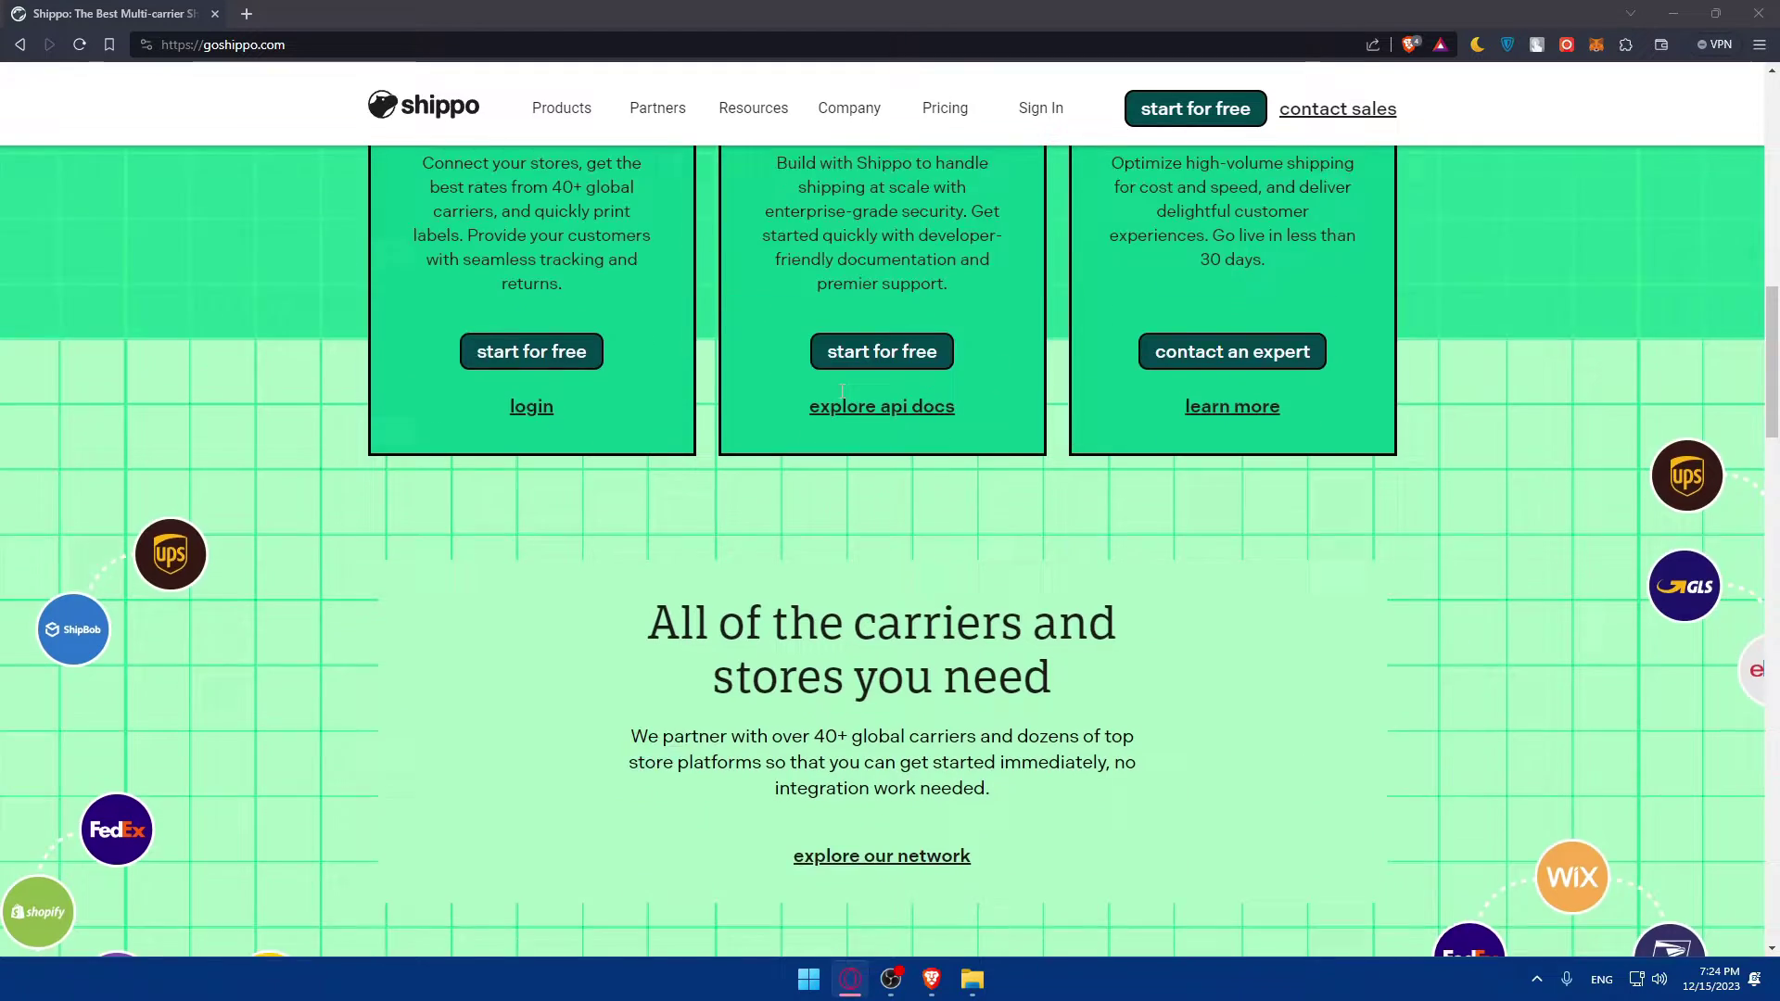
{"action": "scroll", "coordinate": [842, 395], "scroll_direction": "down", "scroll_amount": 10}
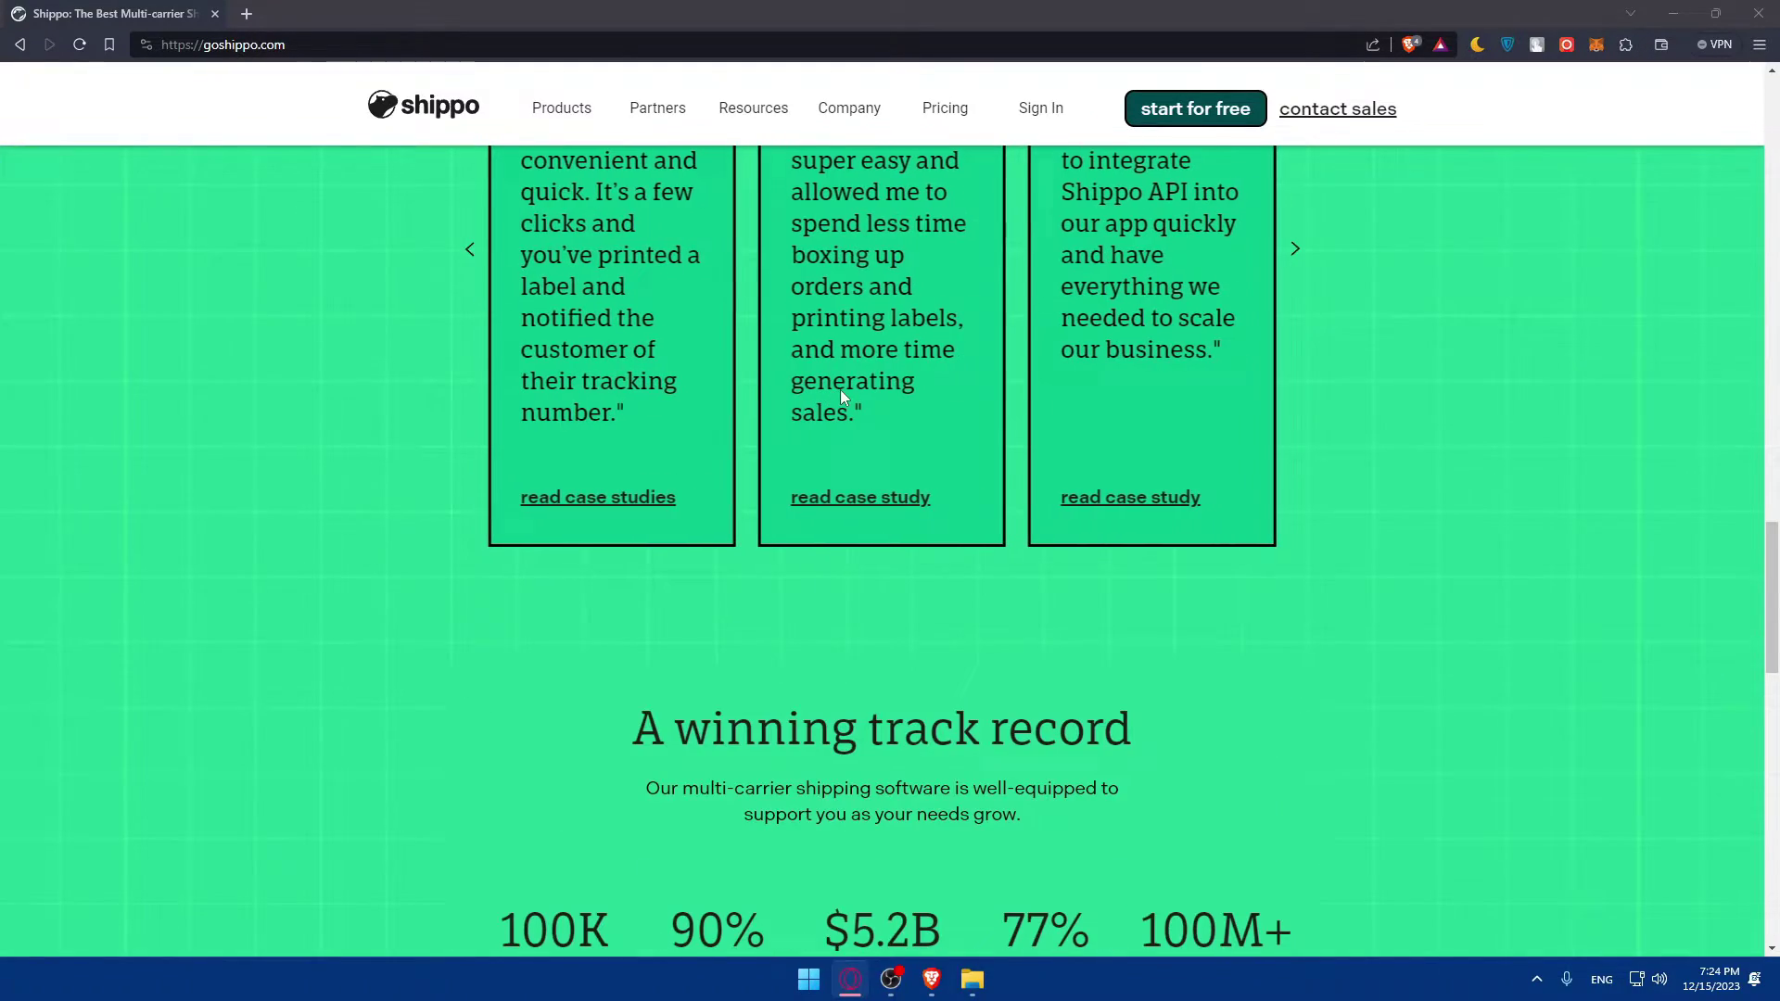
{"action": "scroll", "coordinate": [853, 394], "scroll_direction": "down", "scroll_amount": 8}
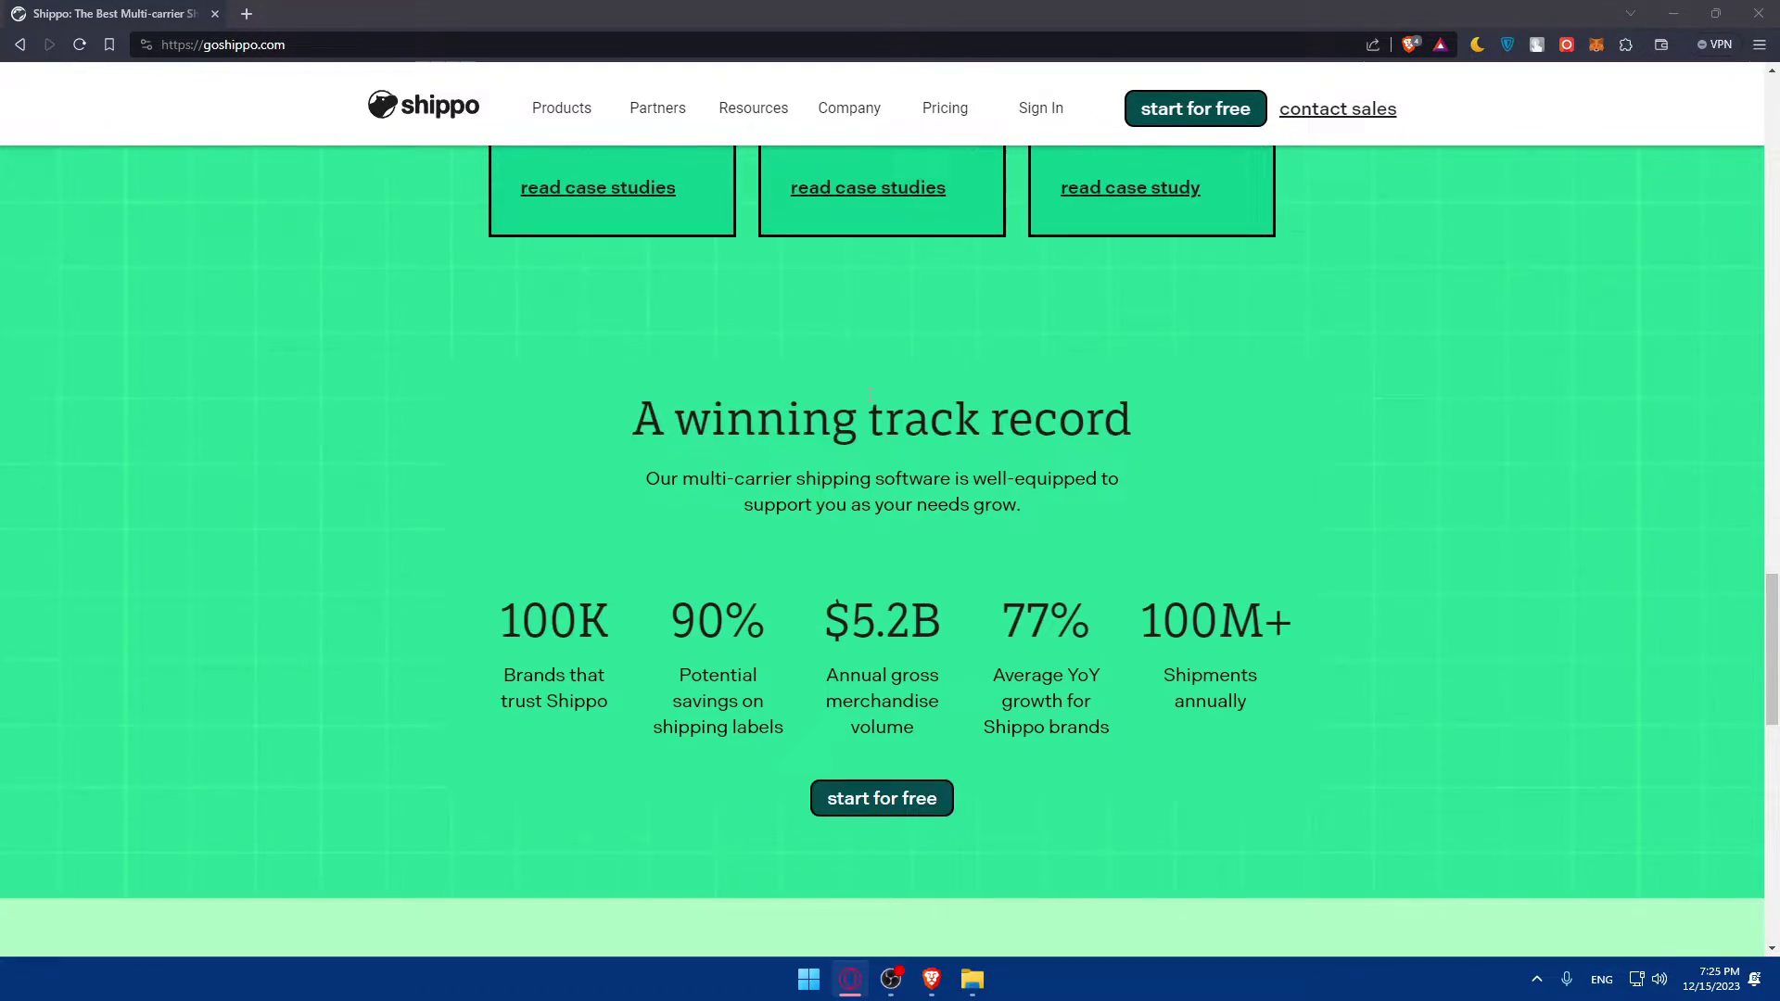
{"action": "scroll", "coordinate": [869, 397], "scroll_direction": "down", "scroll_amount": 8}
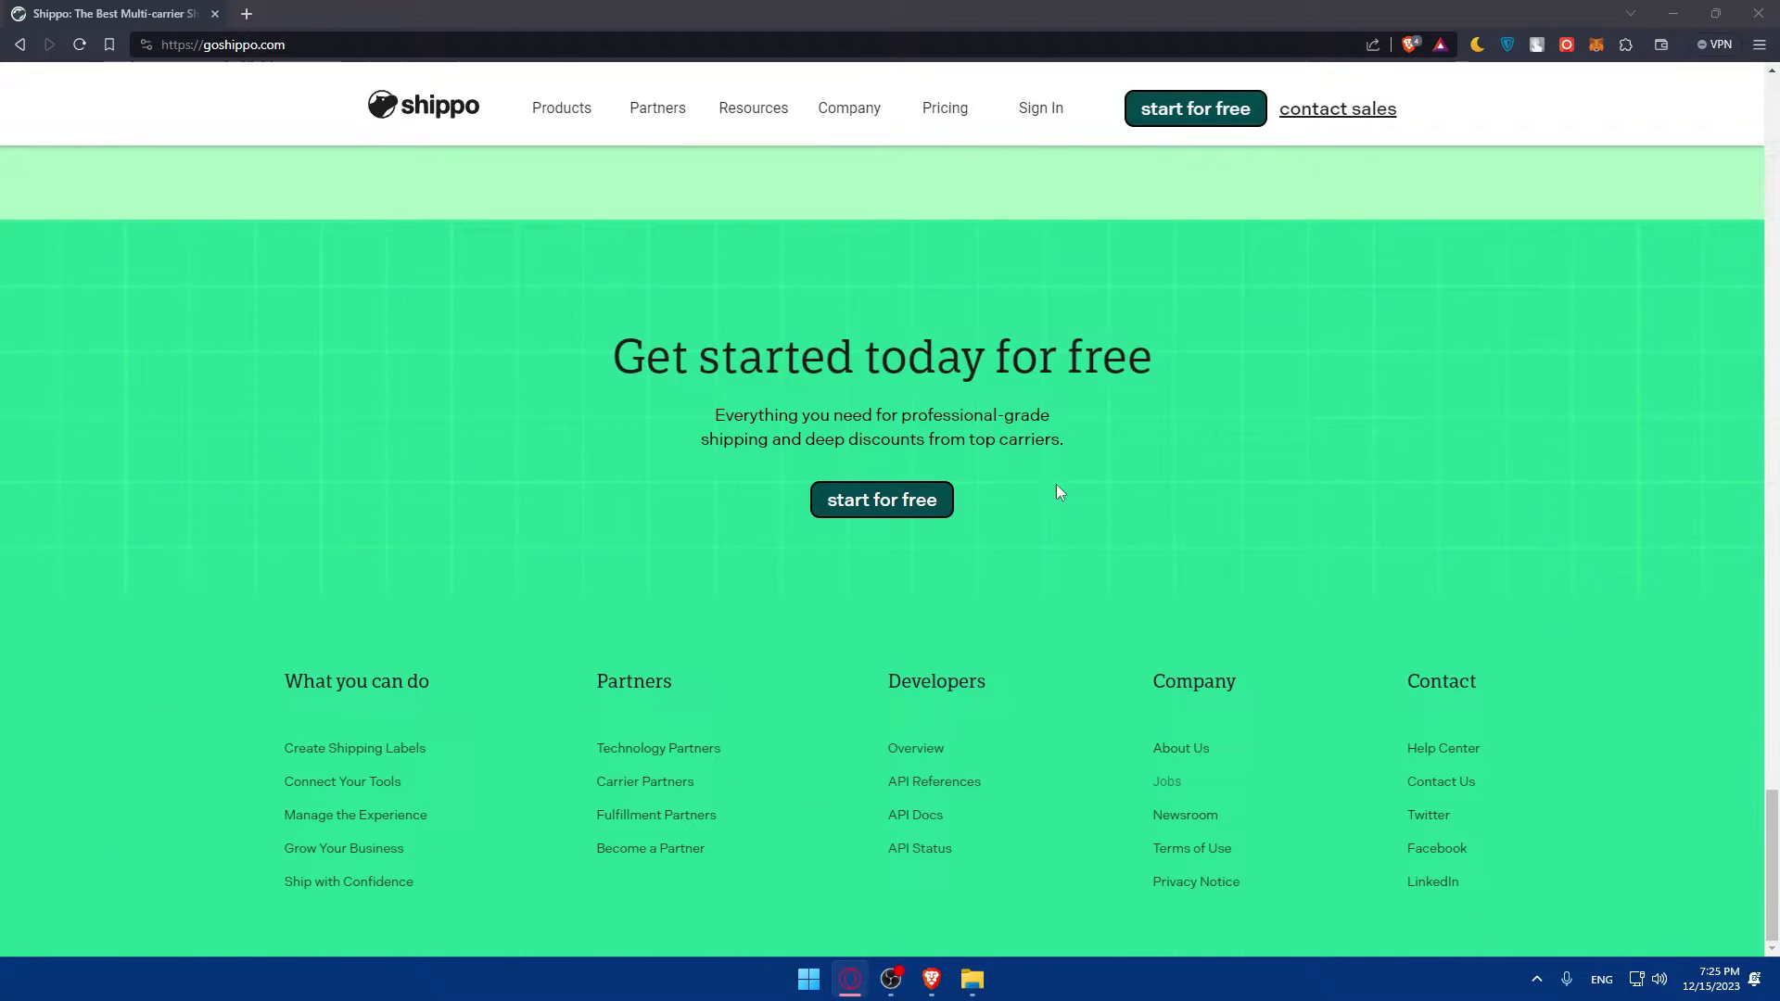
{"action": "scroll", "coordinate": [951, 527], "scroll_direction": "up", "scroll_amount": 20}
{"action": "scroll", "coordinate": [897, 526], "scroll_direction": "down", "scroll_amount": 6}
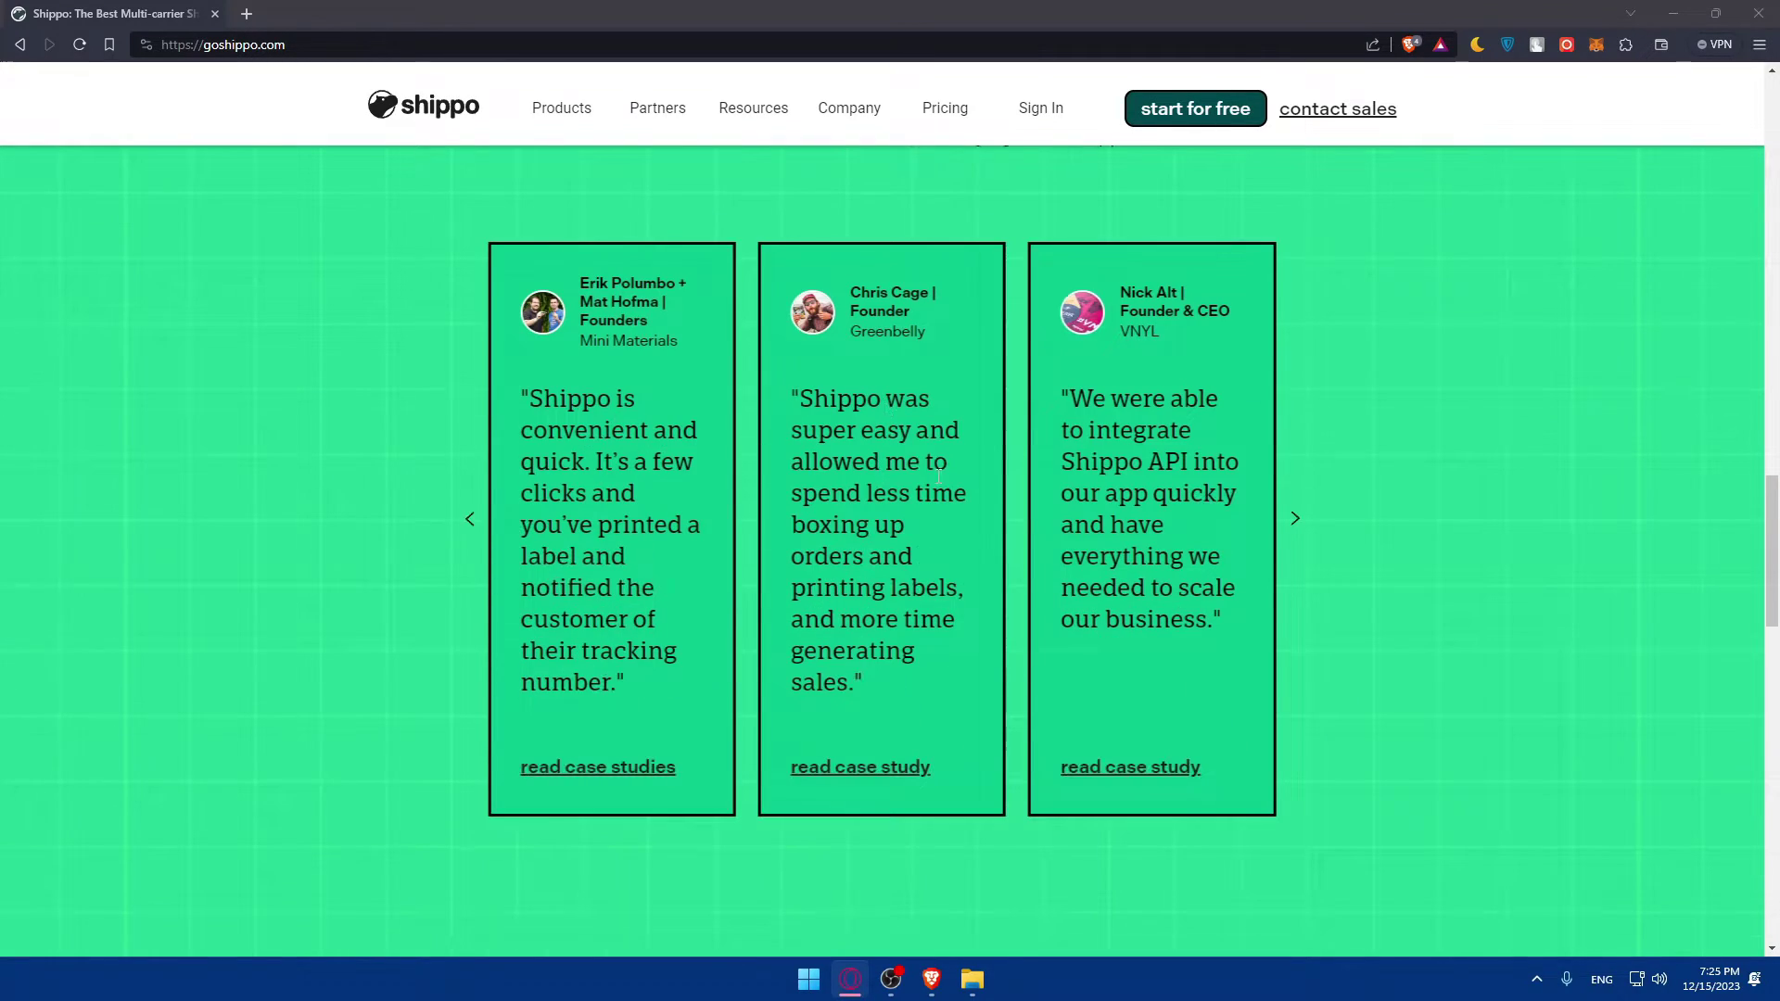
{"action": "scroll", "coordinate": [831, 402], "scroll_direction": "up", "scroll_amount": 20}
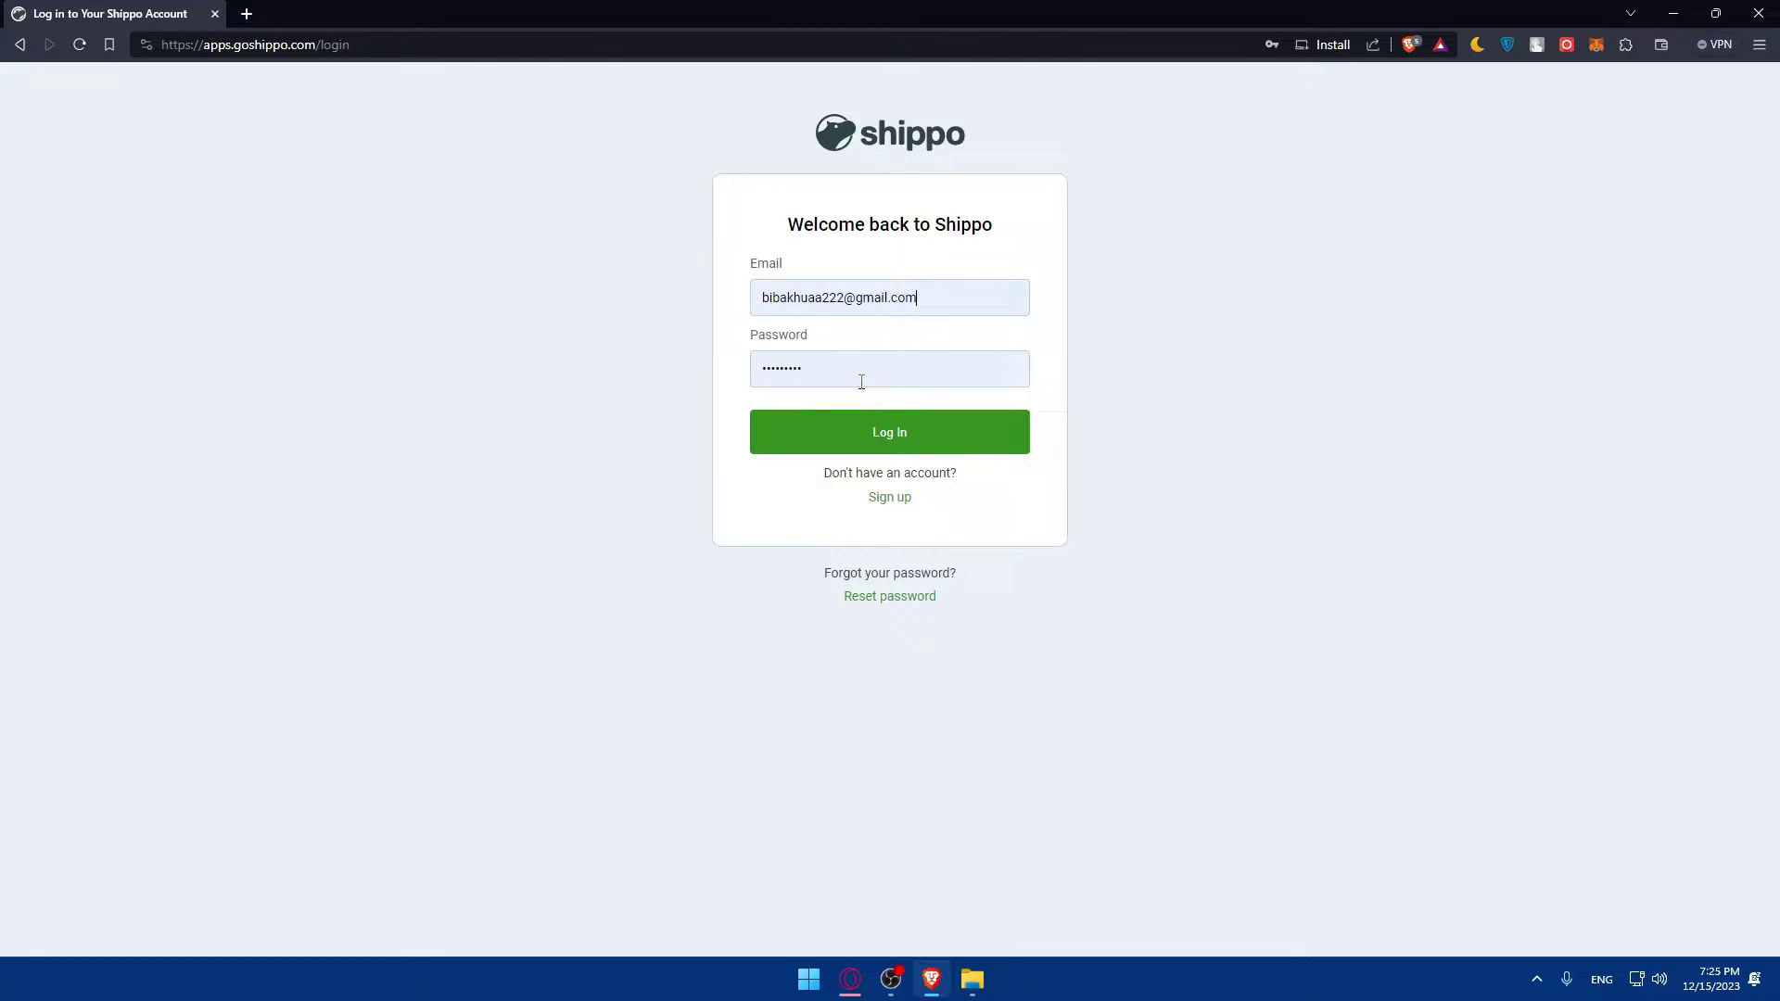
Sign in to Shippo with the saved autofill login.
{"action": "left_click", "coordinate": [819, 433]}
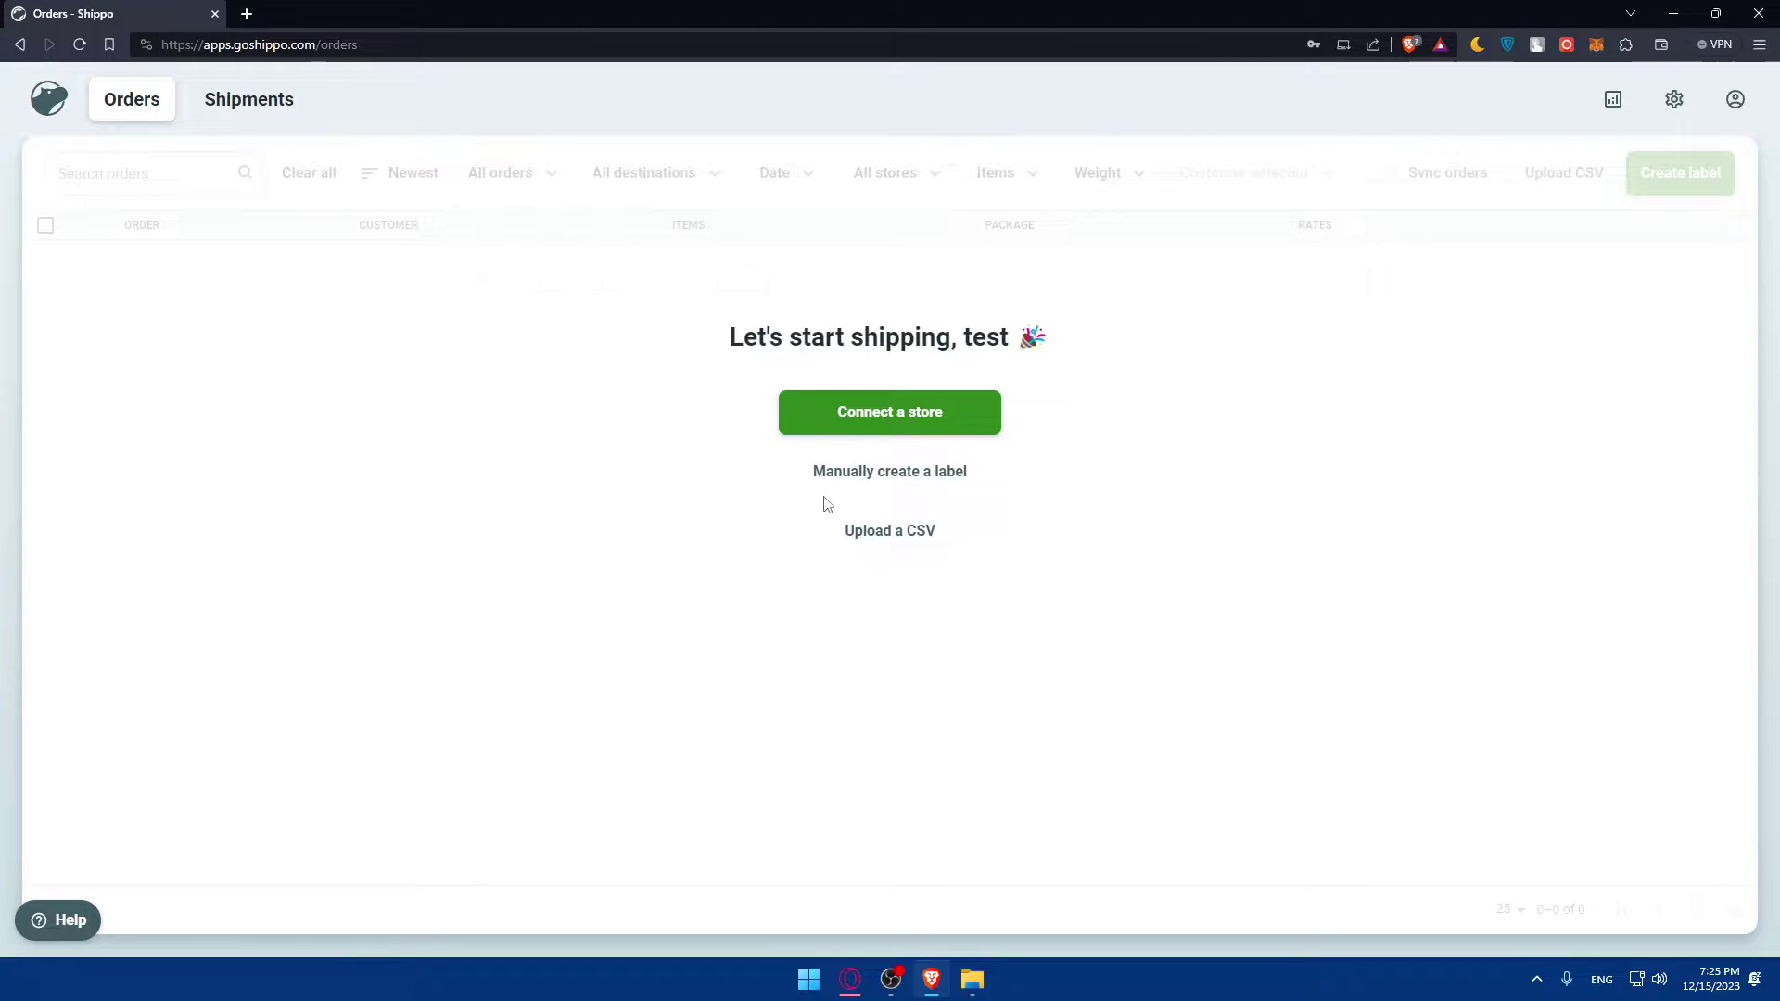
Open the Connect Your Store dialog from the Orders page.
{"action": "left_click_drag", "start_coordinate": [728, 338], "coordinate": [1054, 381]}
{"action": "left_click", "coordinate": [1055, 381]}
{"action": "left_click_drag", "start_coordinate": [965, 337], "coordinate": [1052, 339]}
{"action": "left_click", "coordinate": [1072, 392]}
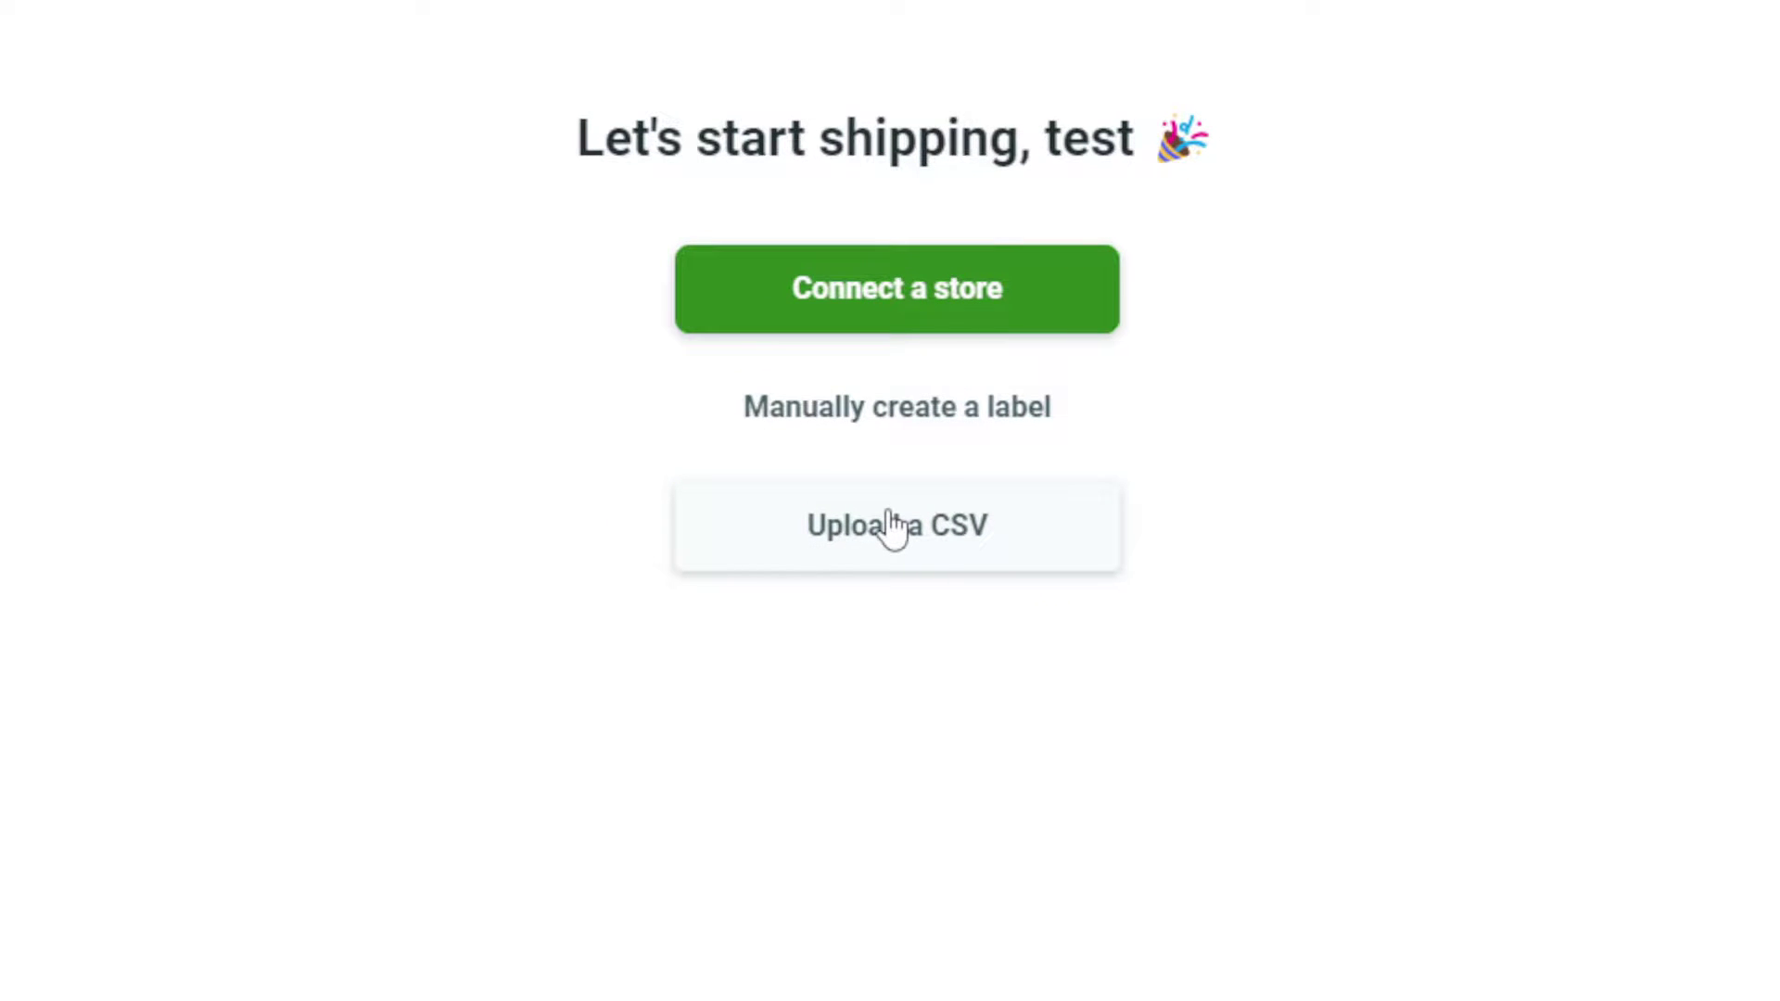
{"action": "left_click", "coordinate": [848, 315]}
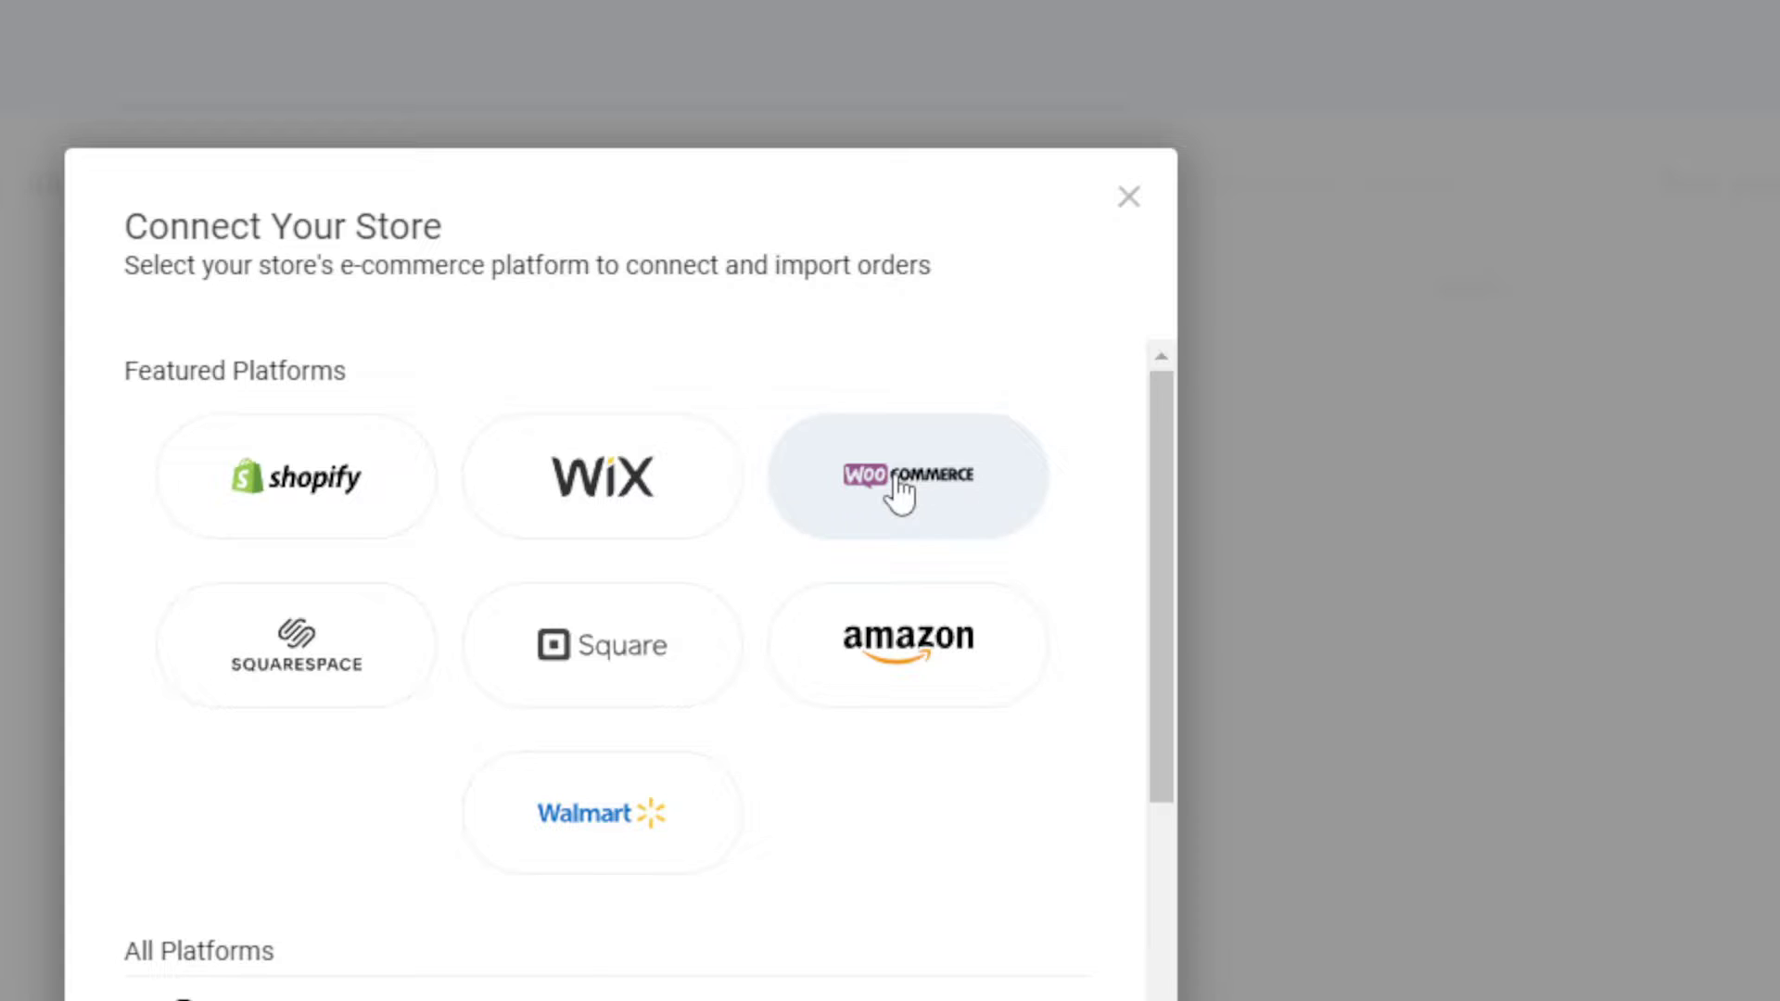
Choose WooCommerce as the platform to reach its Store URL setup page.
{"action": "left_click", "coordinate": [893, 478]}
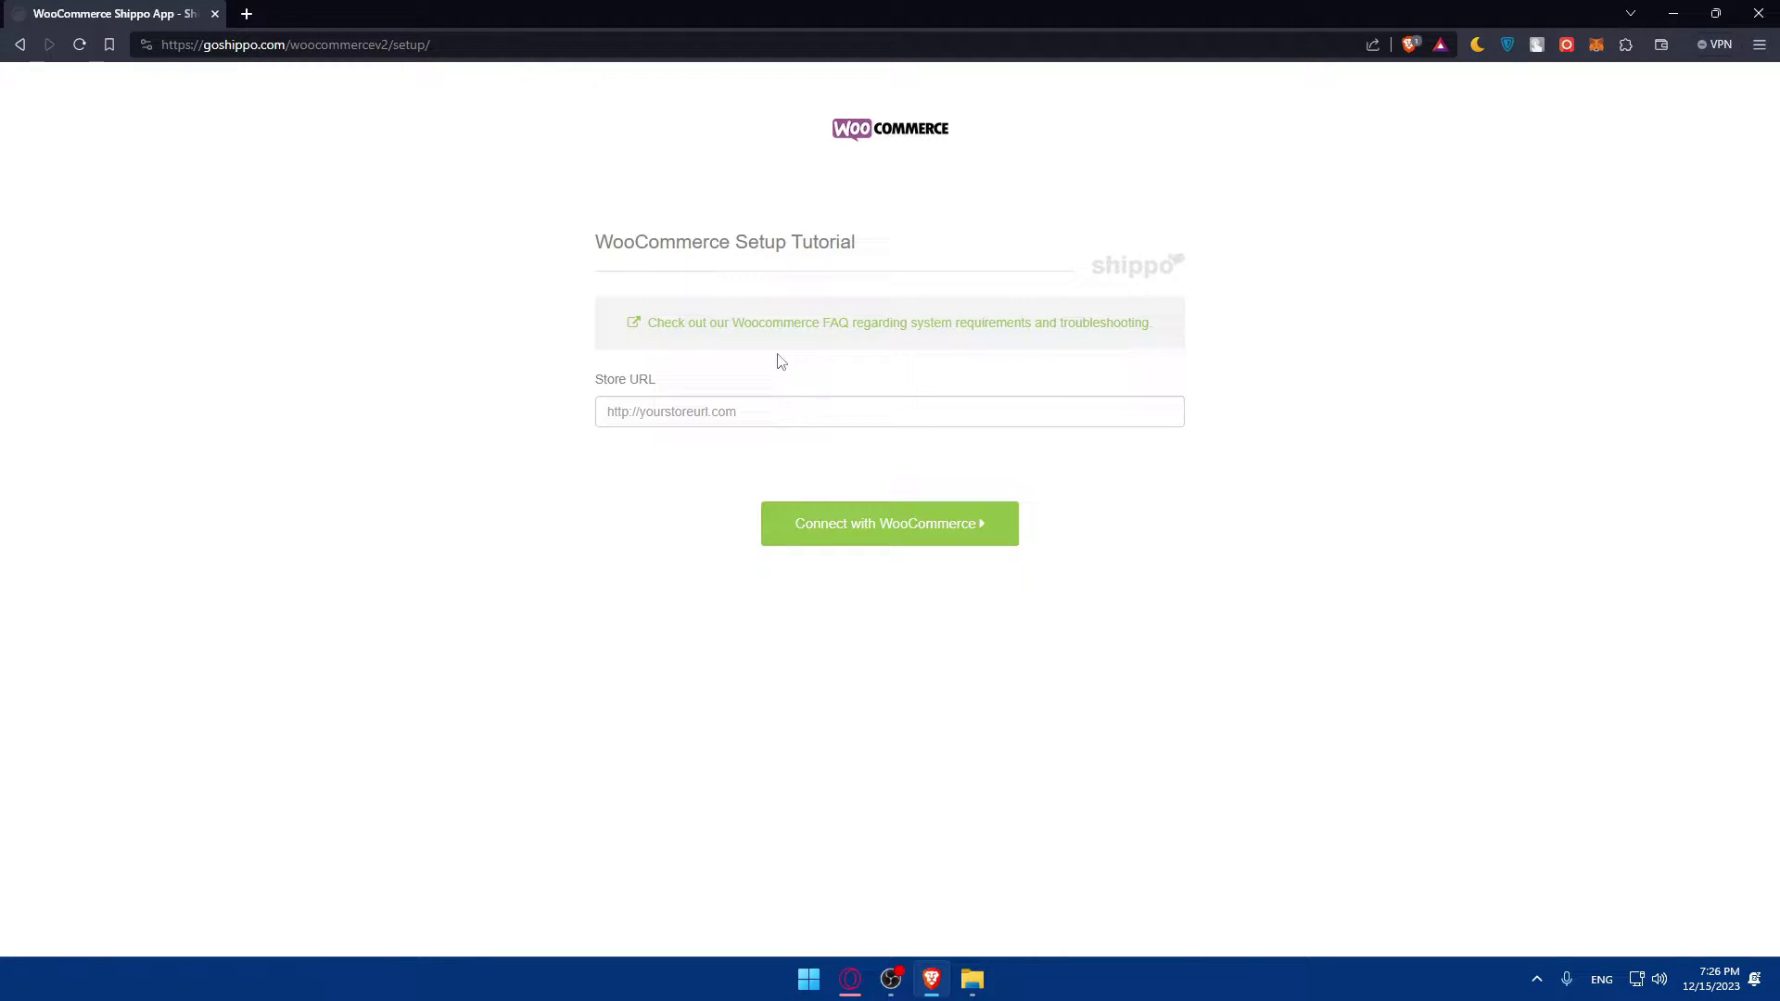
{"action": "left_click", "coordinate": [622, 409]}
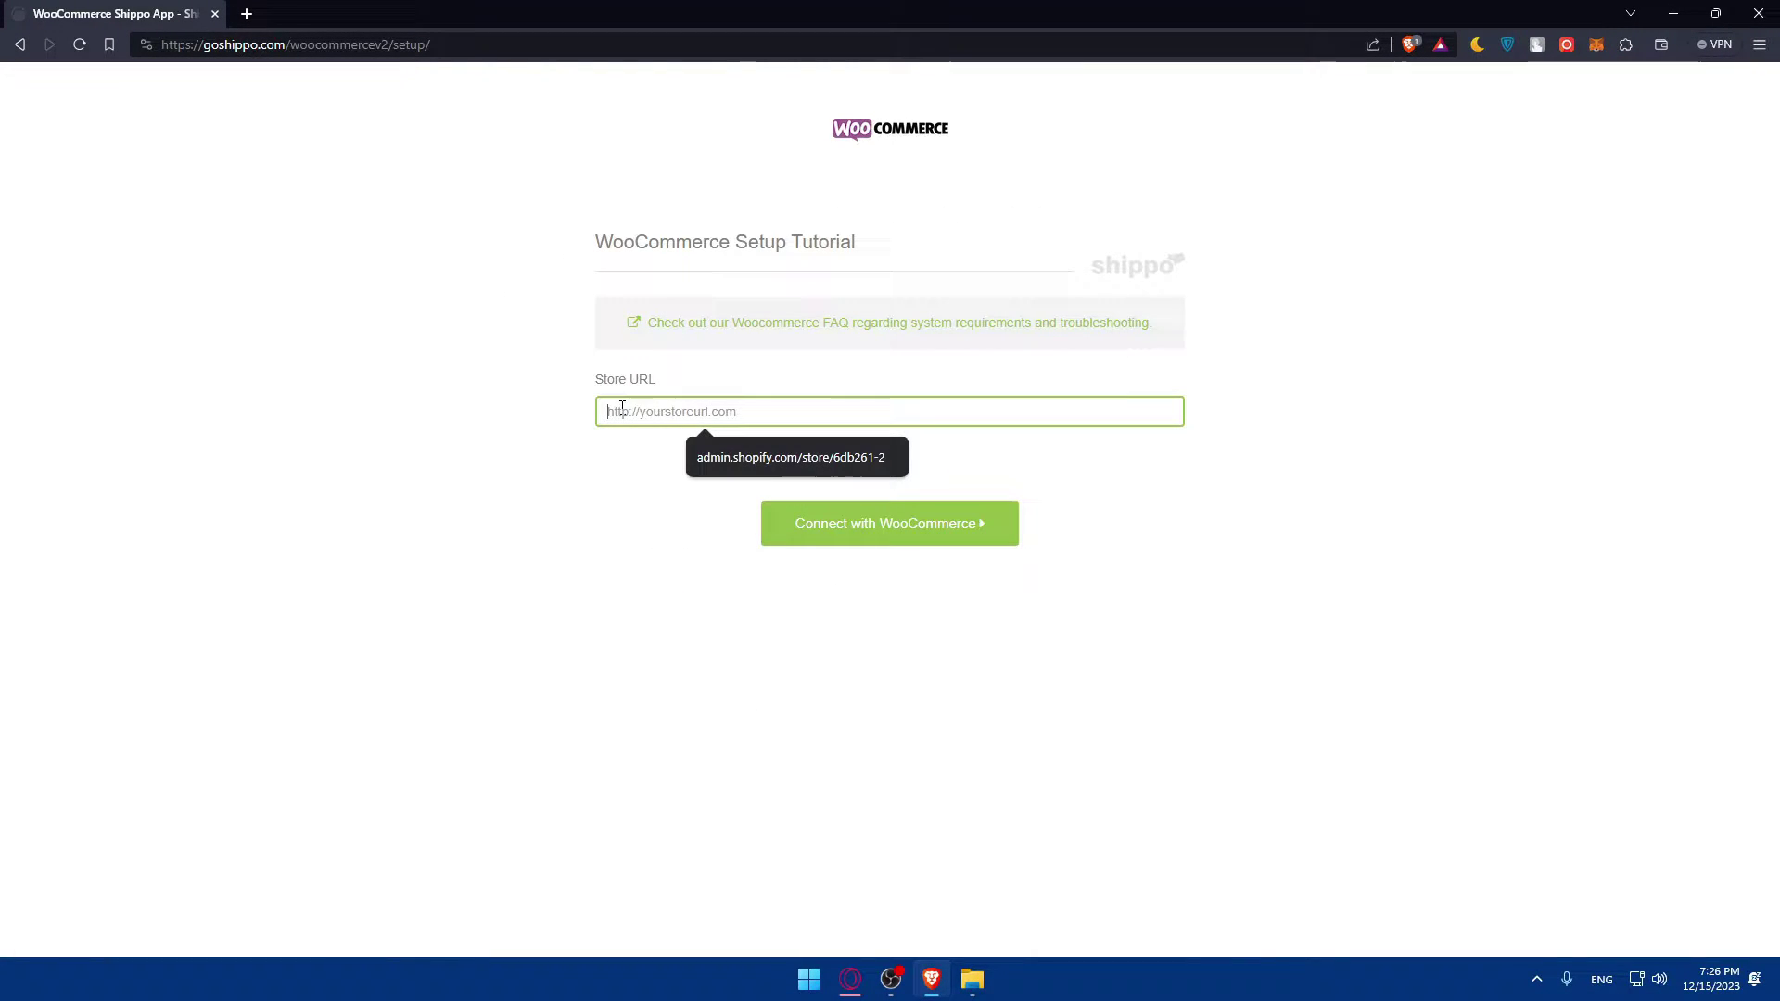
{"action": "left_click", "coordinate": [559, 454]}
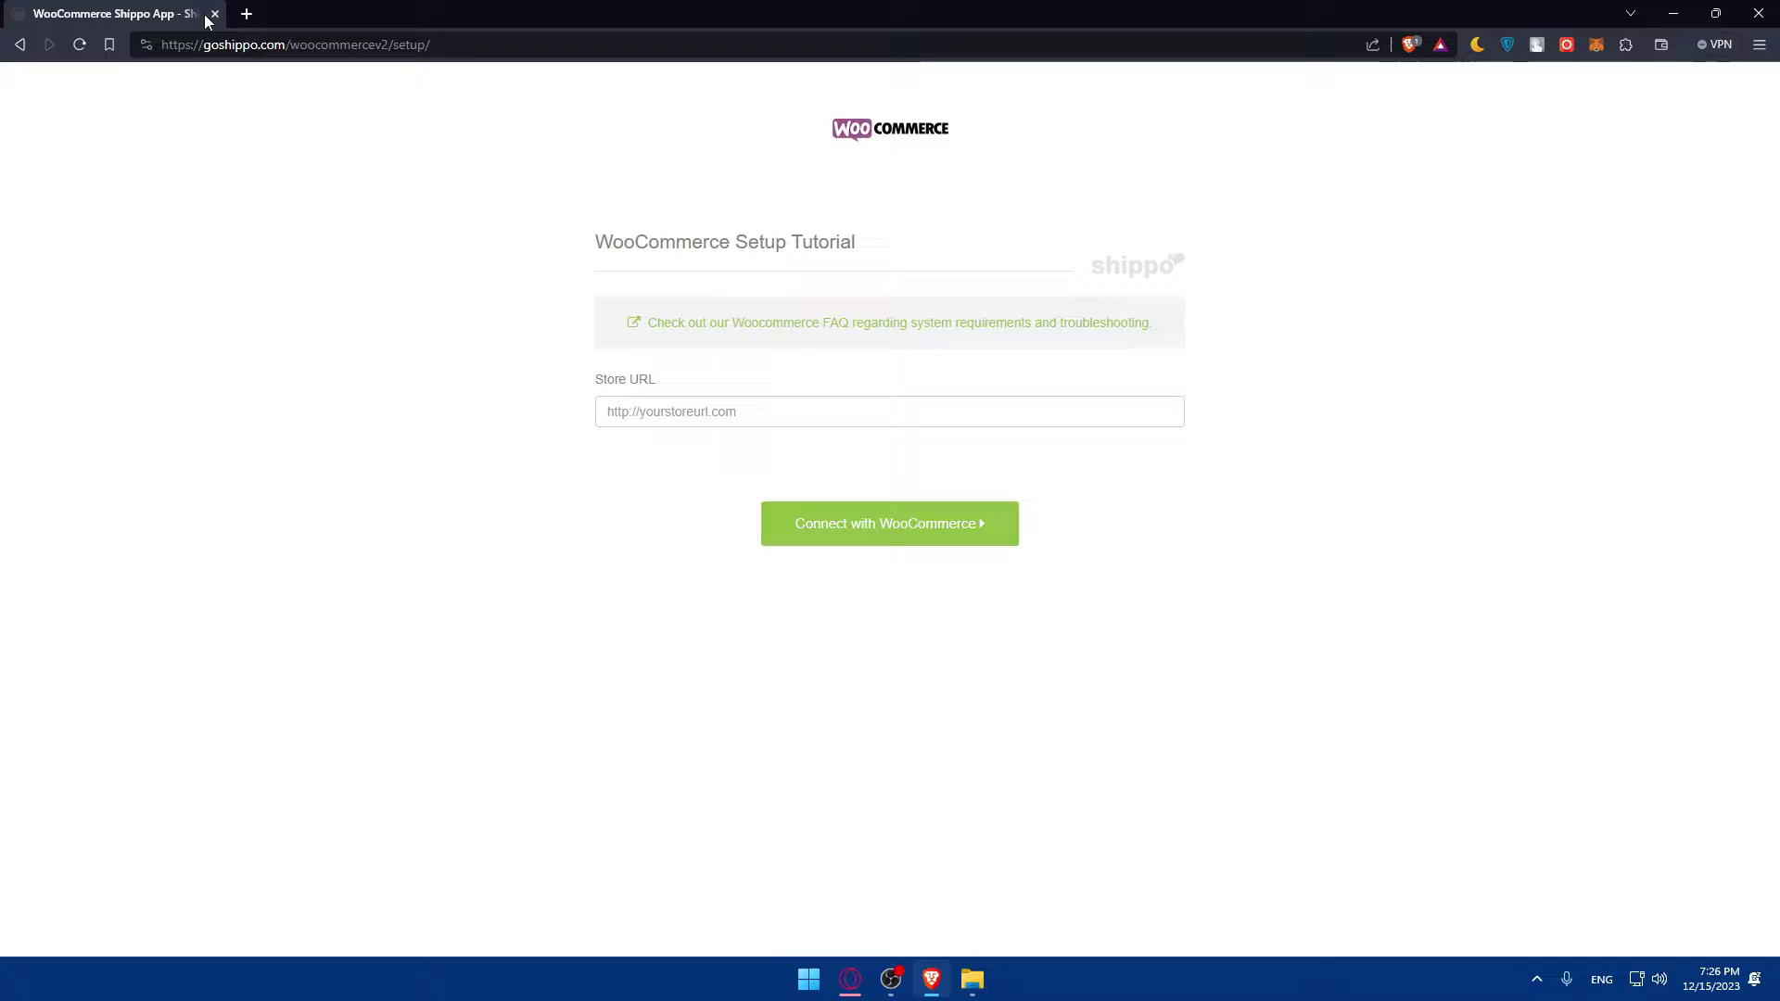
Open woo.com in a new browser tab.
{"action": "left_click", "coordinate": [247, 14]}
{"action": "type", "text": "woo"}
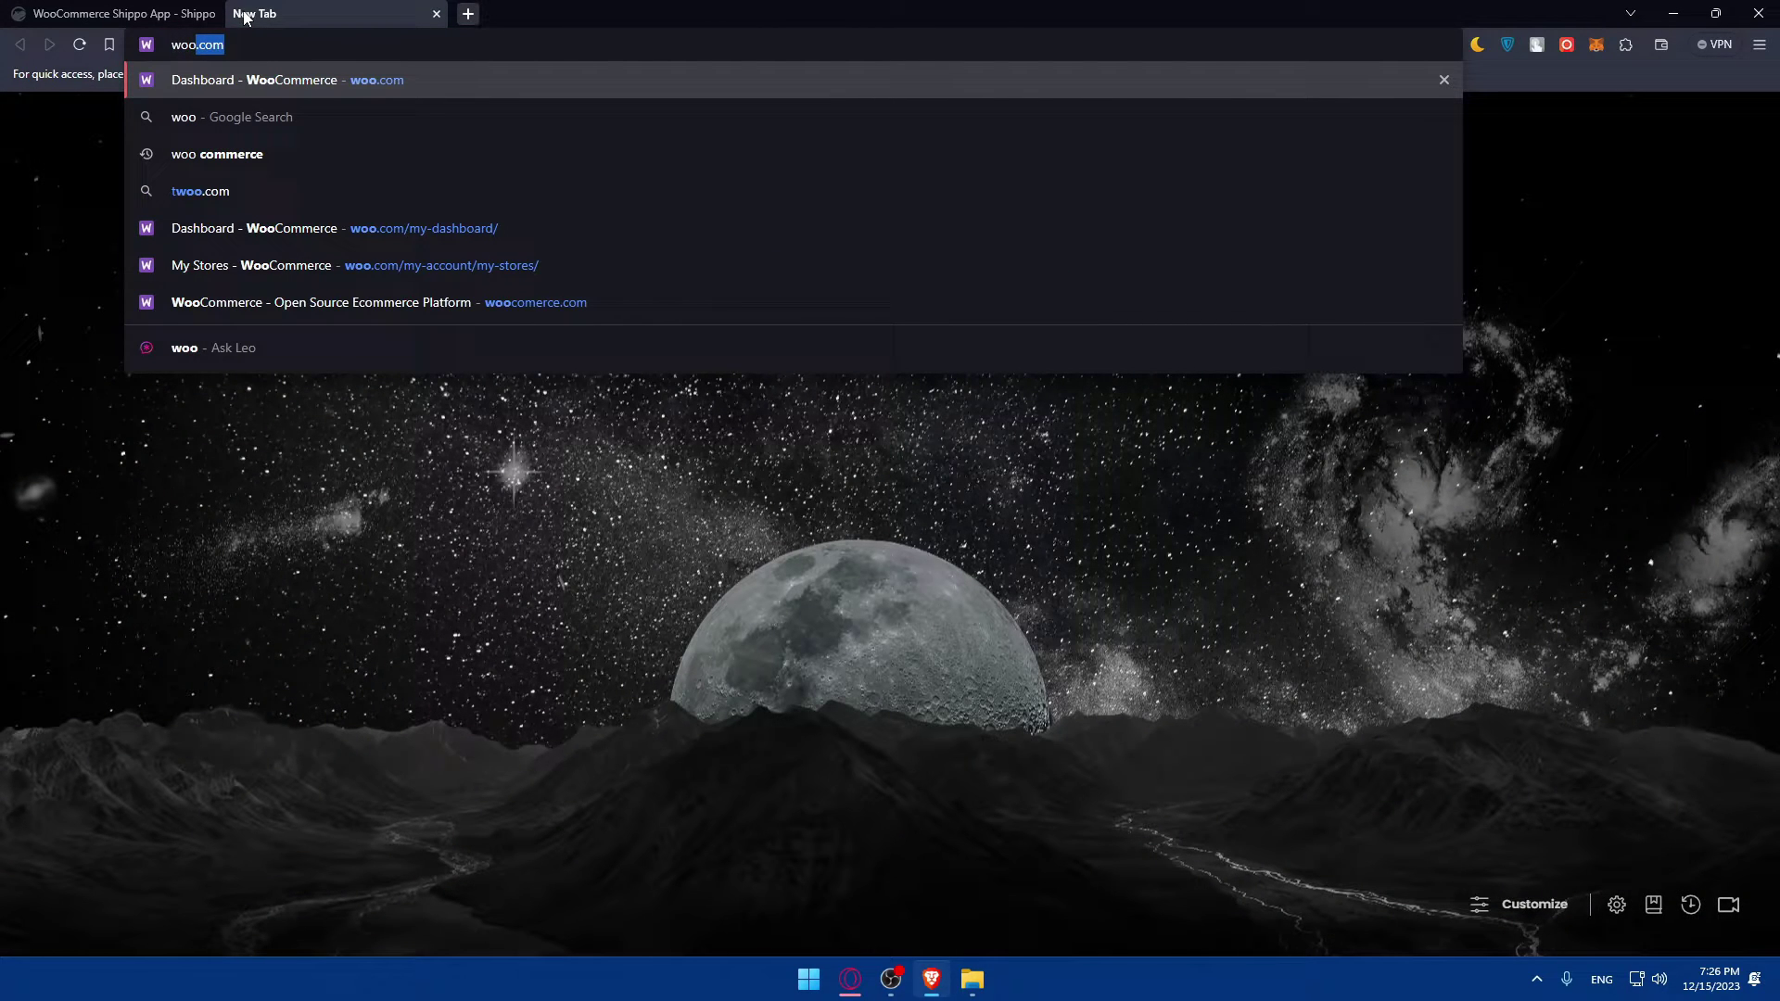
{"action": "key", "text": "Return"}
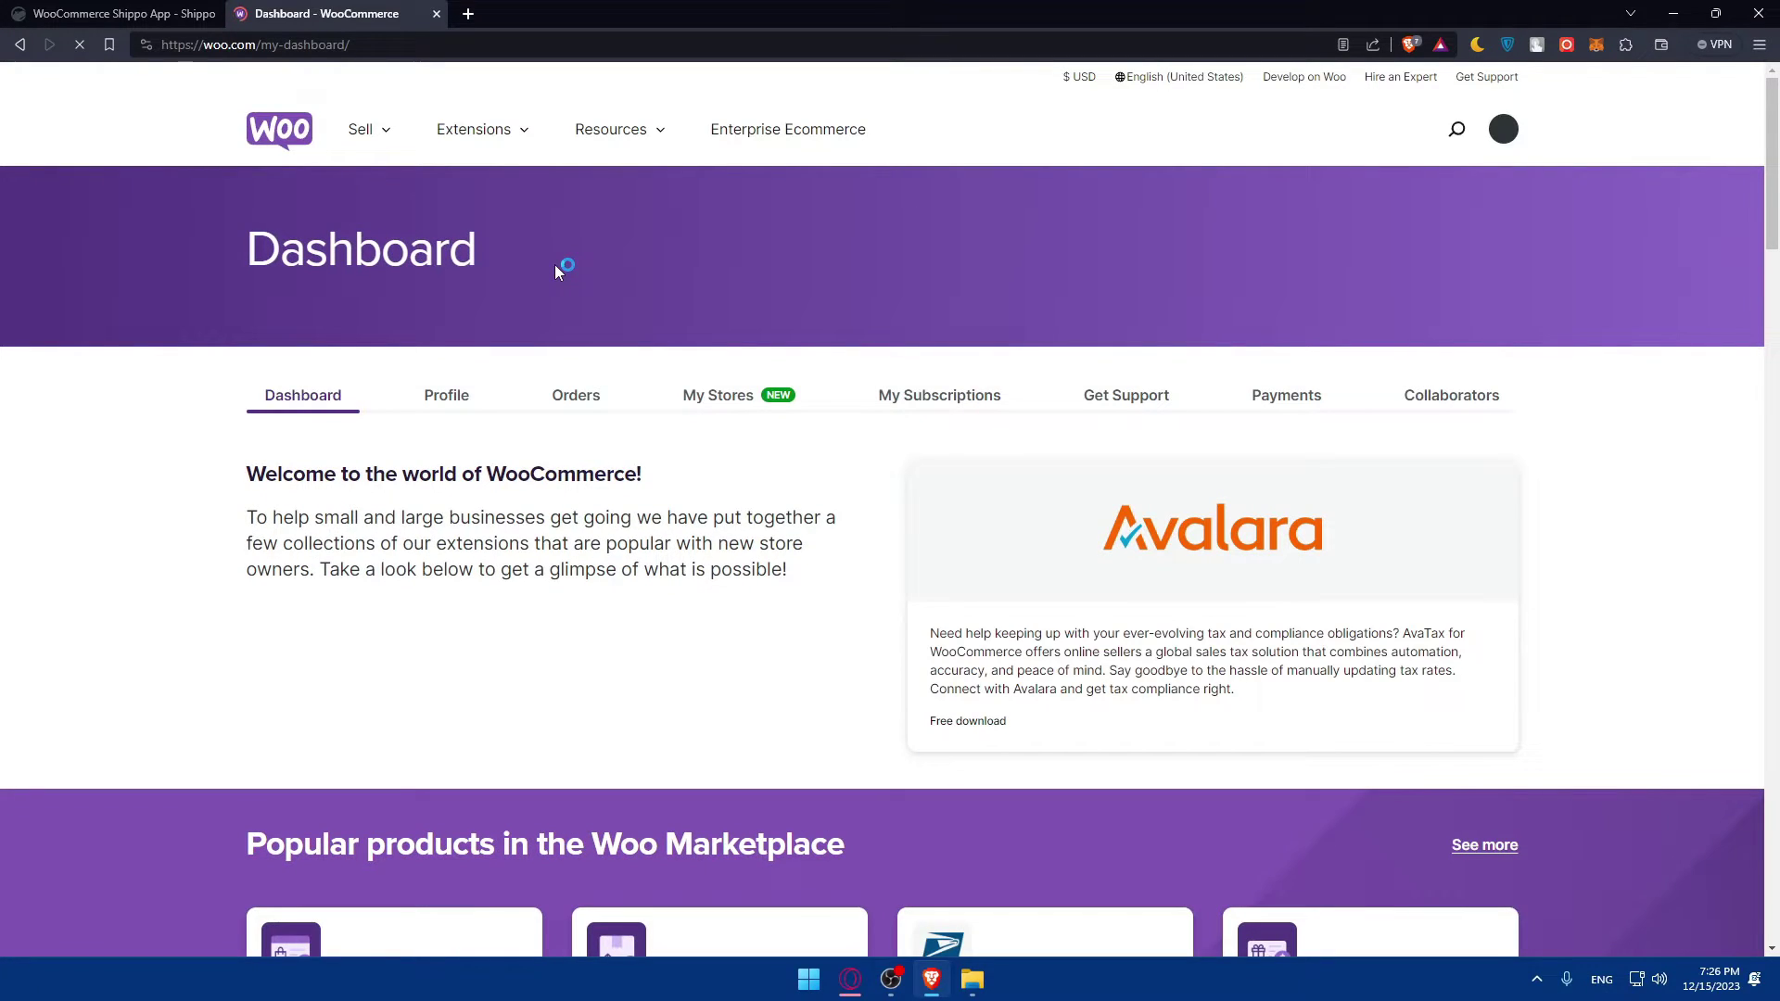
Check the store listed under My Stores, then return to the Shippo tab.
{"action": "left_click", "coordinate": [717, 401]}
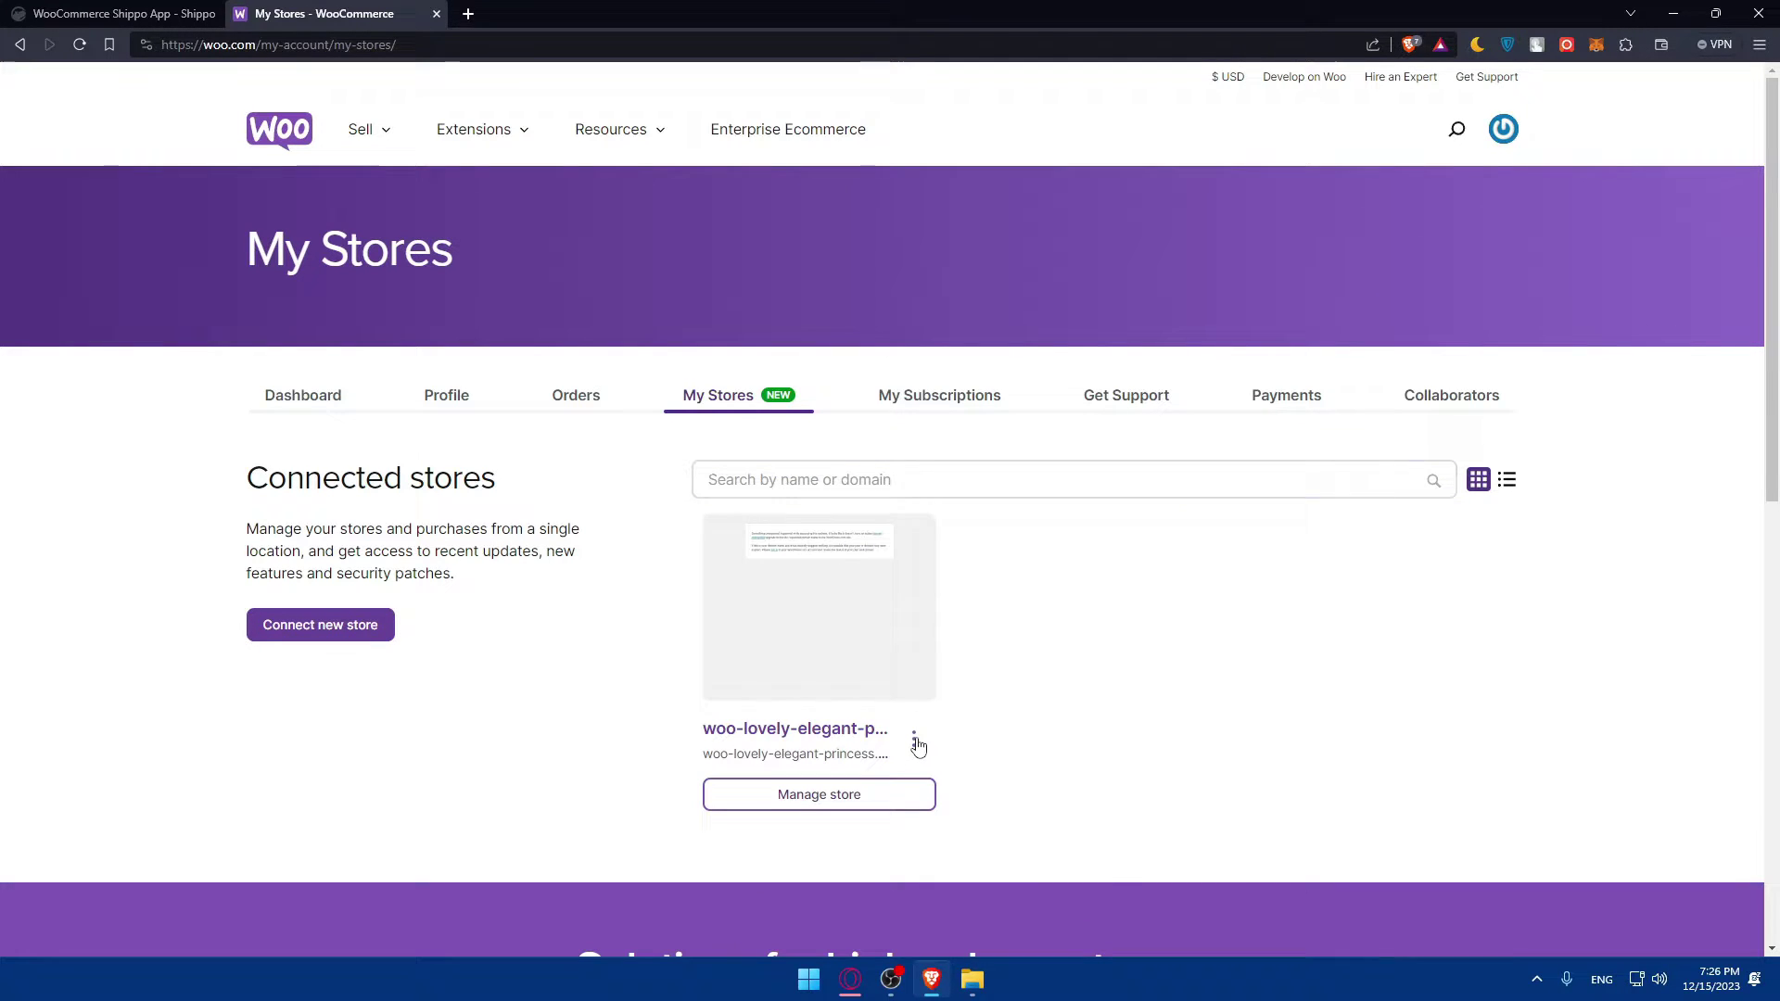
{"action": "left_click", "coordinate": [916, 740]}
{"action": "left_click", "coordinate": [1075, 580]}
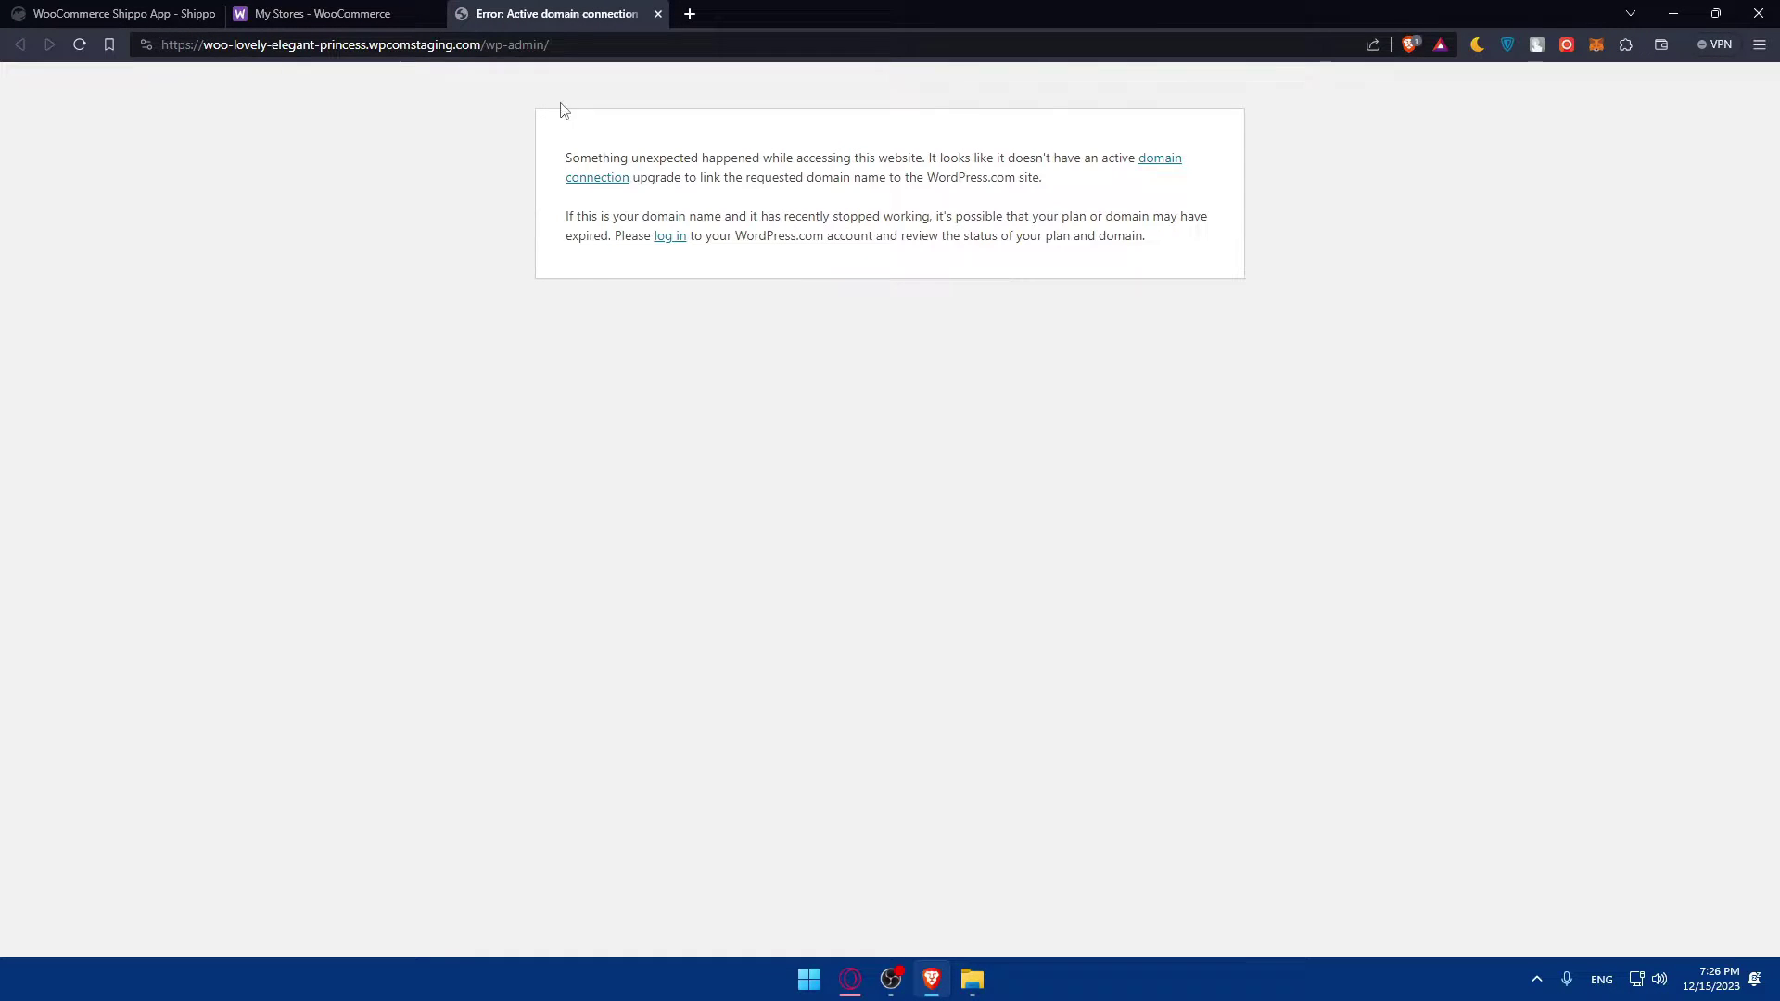
{"action": "left_click_drag", "start_coordinate": [586, 155], "coordinate": [915, 155]}
{"action": "left_click", "coordinate": [1003, 179]}
{"action": "left_click", "coordinate": [657, 15]}
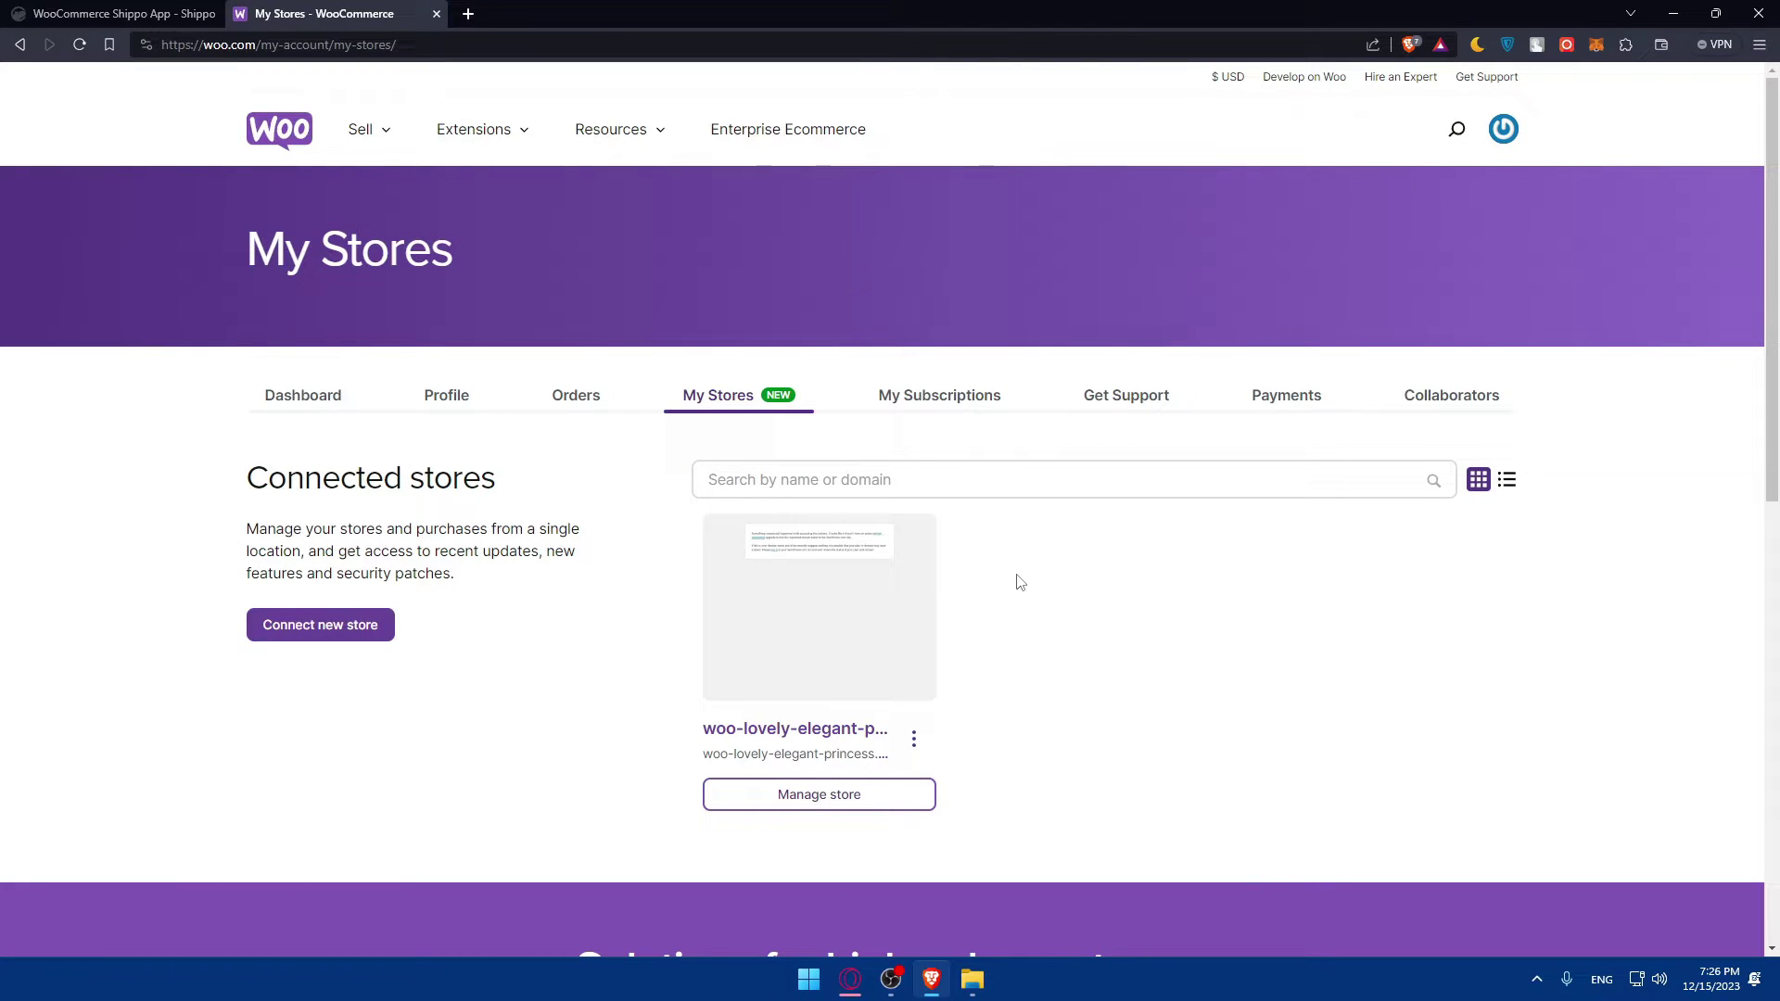
{"action": "left_click", "coordinate": [121, 13]}
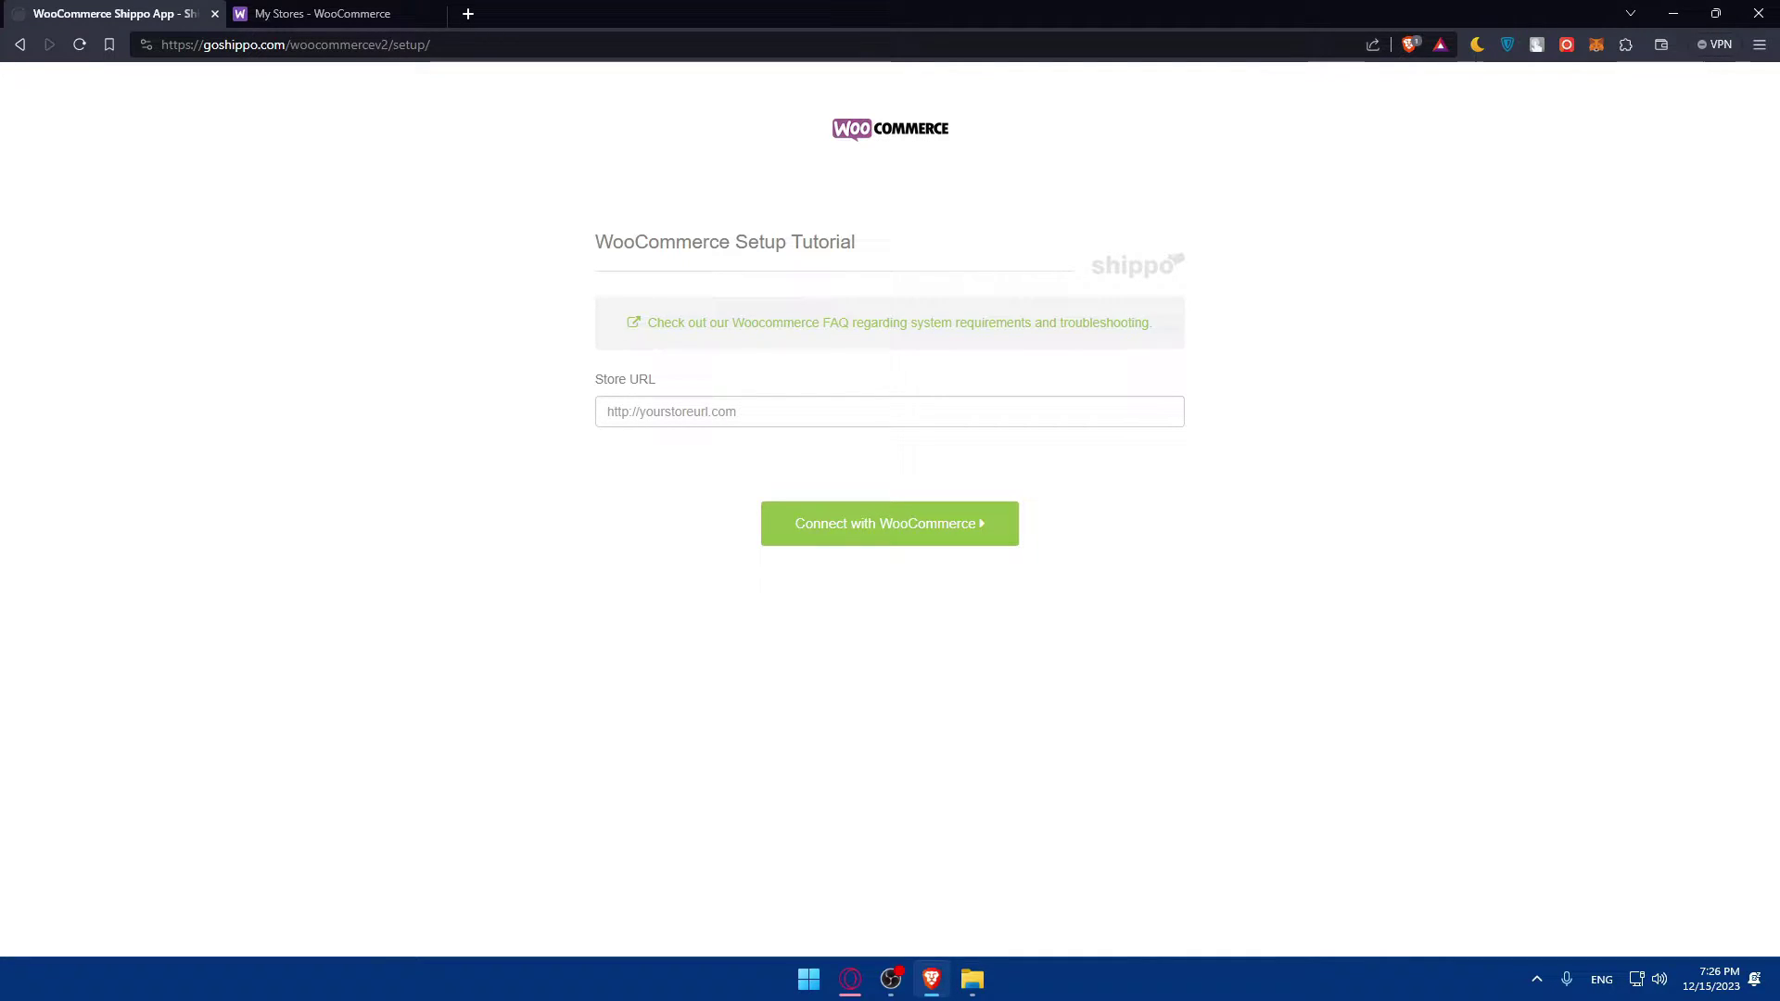
Load localhost/wordpress/wp-admin/ in a new tab.
{"action": "key", "text": "alt+Tab"}
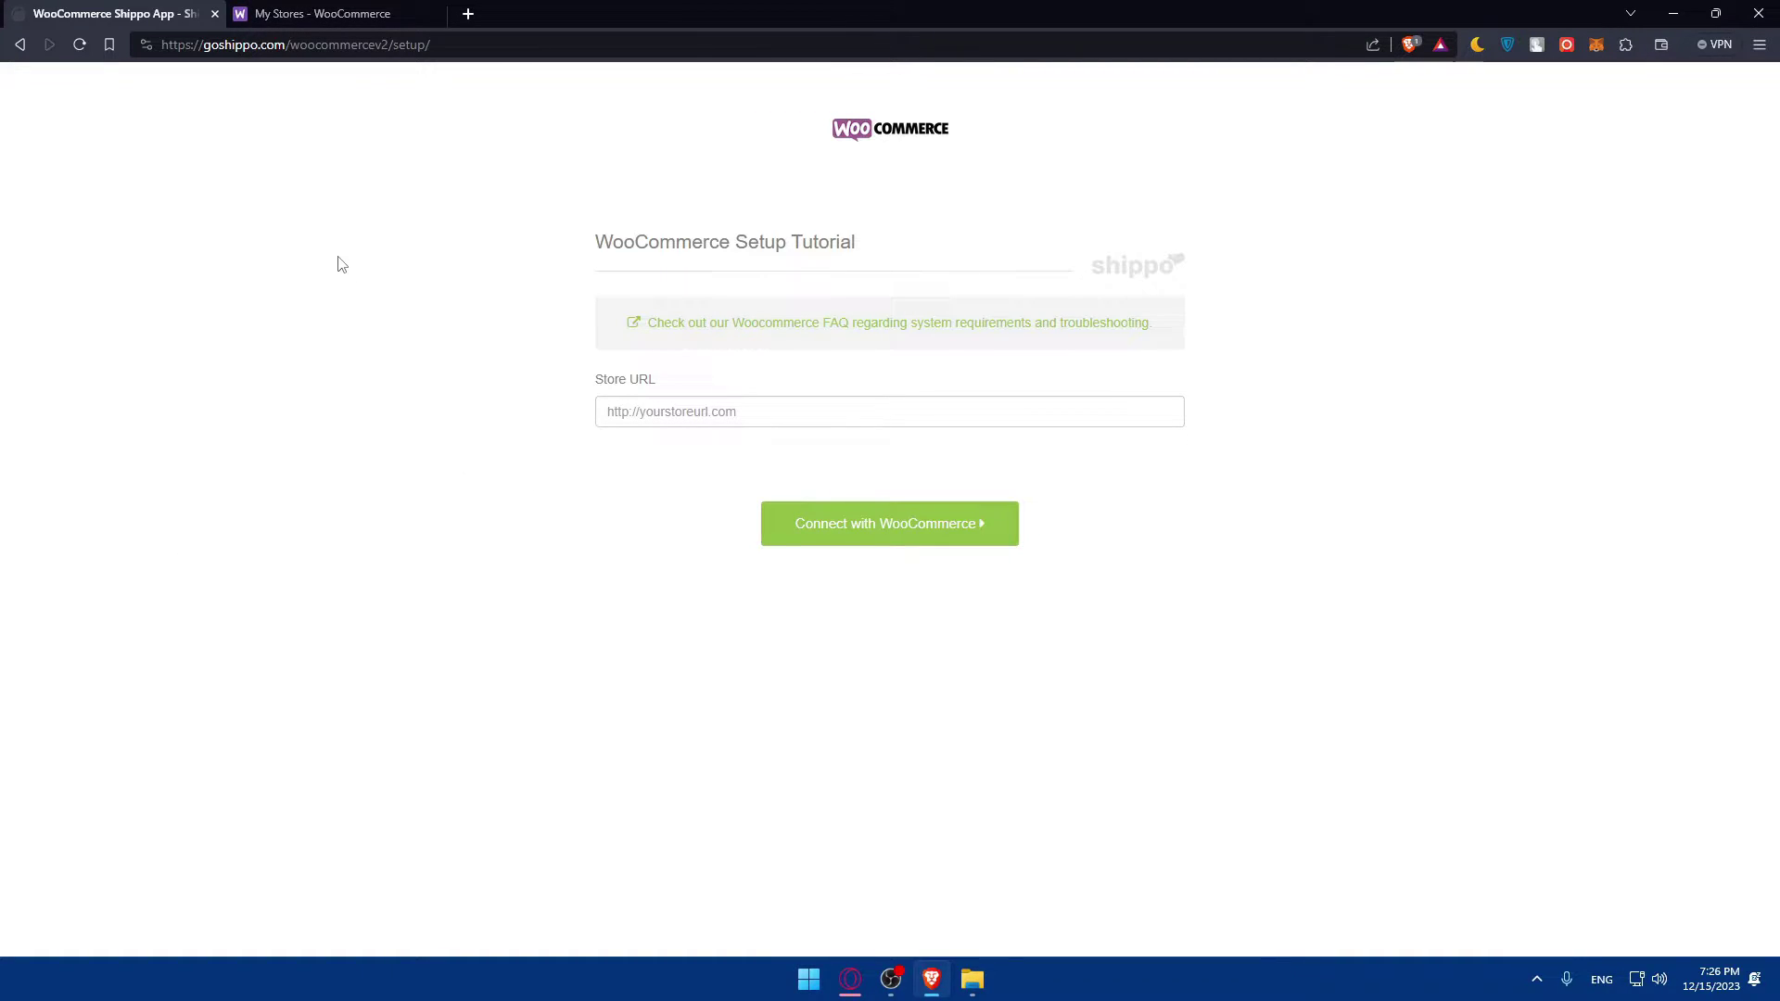
{"action": "left_click", "coordinate": [470, 15]}
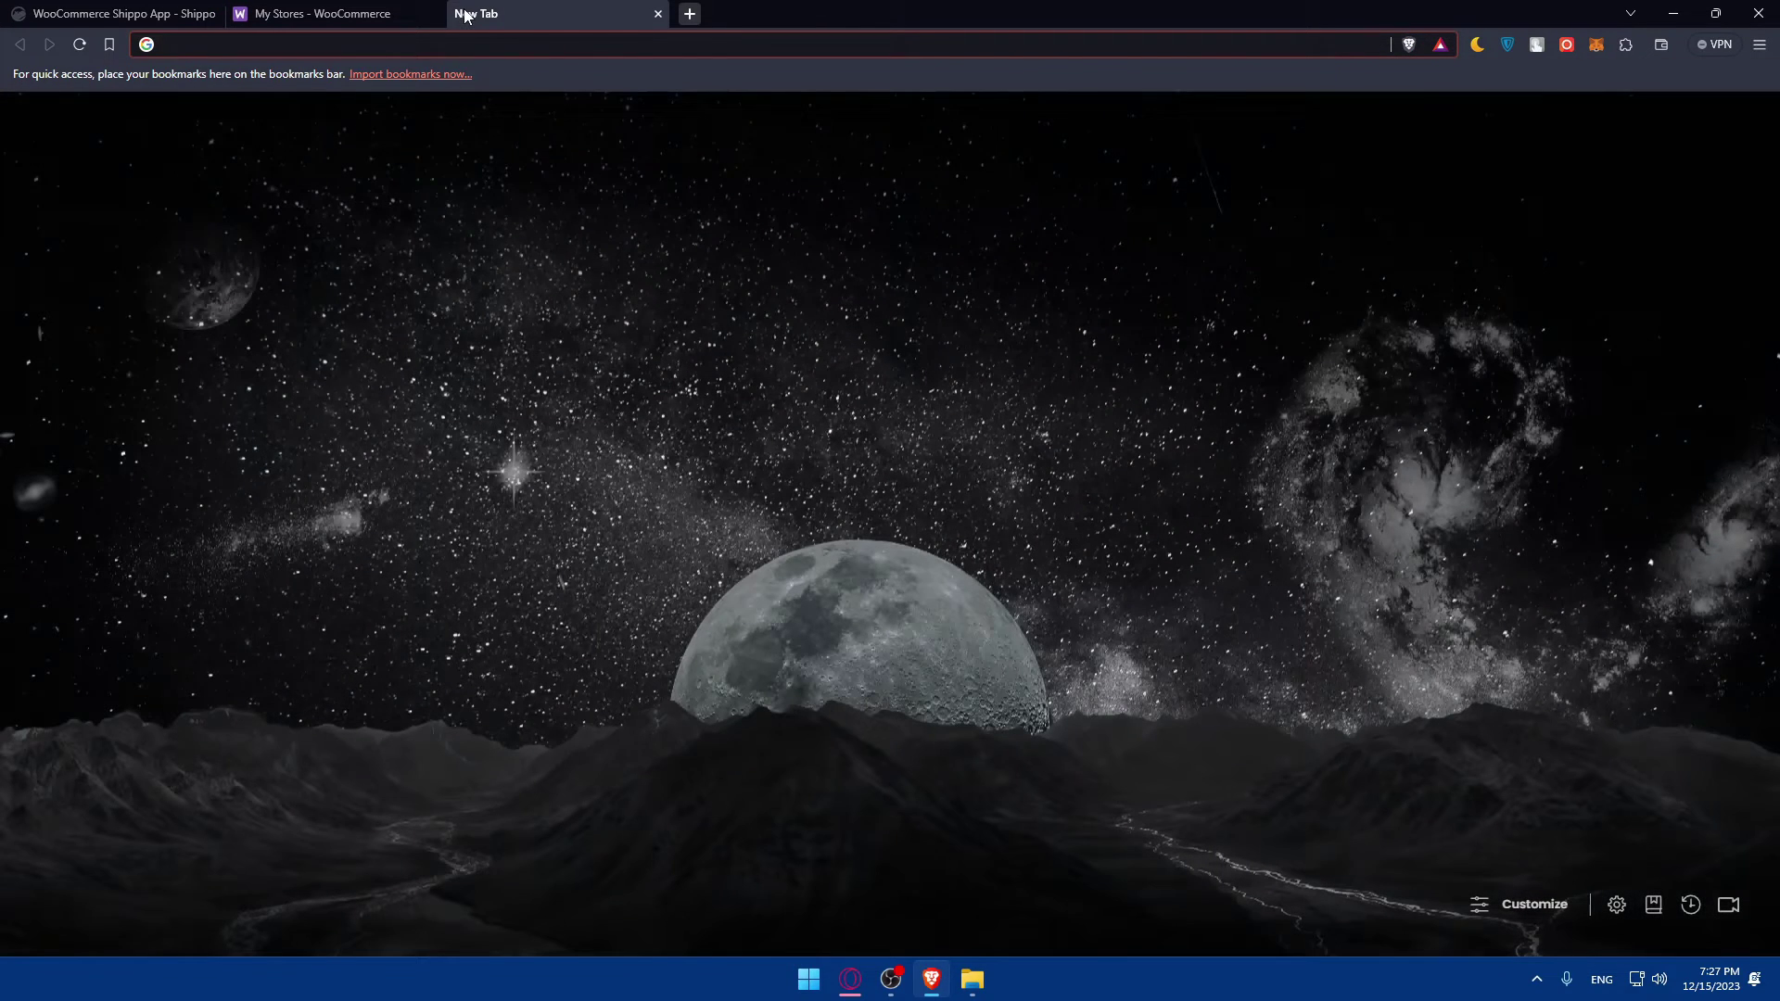
{"action": "type", "text": "localhost/wordpress/wp-admin/"}
{"action": "key", "text": "Return"}
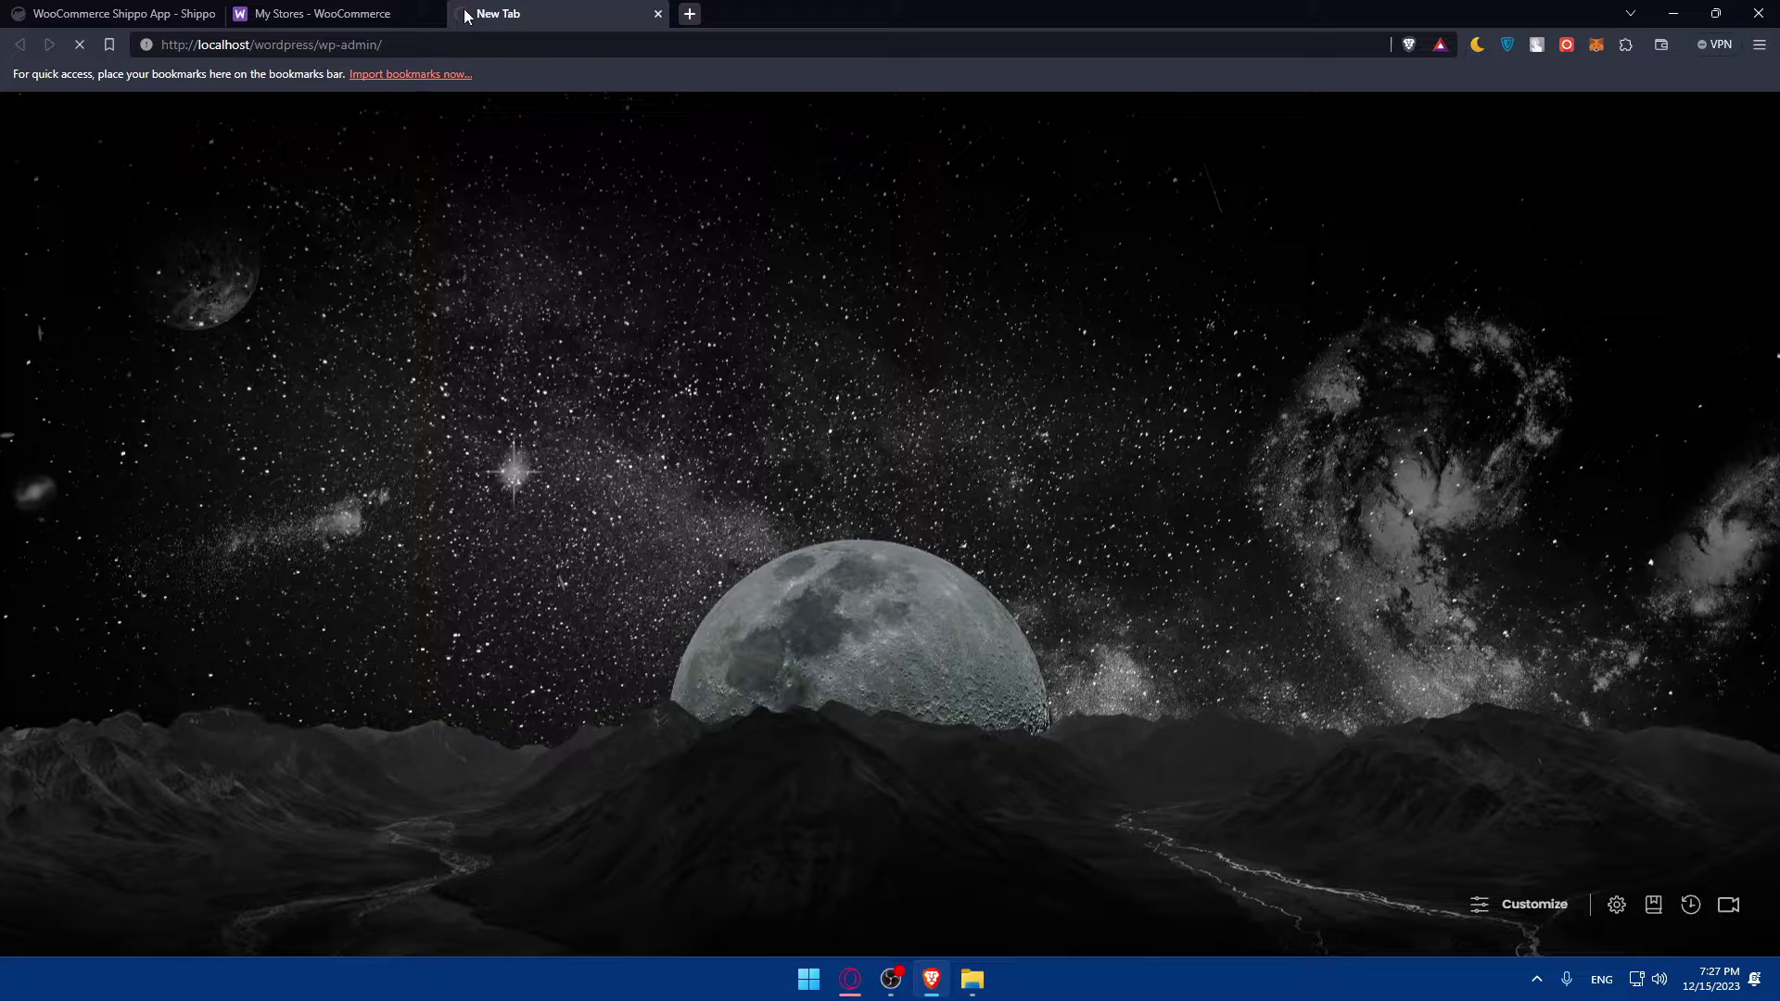
Go to Plugins > Add New Plugin and search the directory for 'shipp'.
{"action": "left_click", "coordinate": [324, 14]}
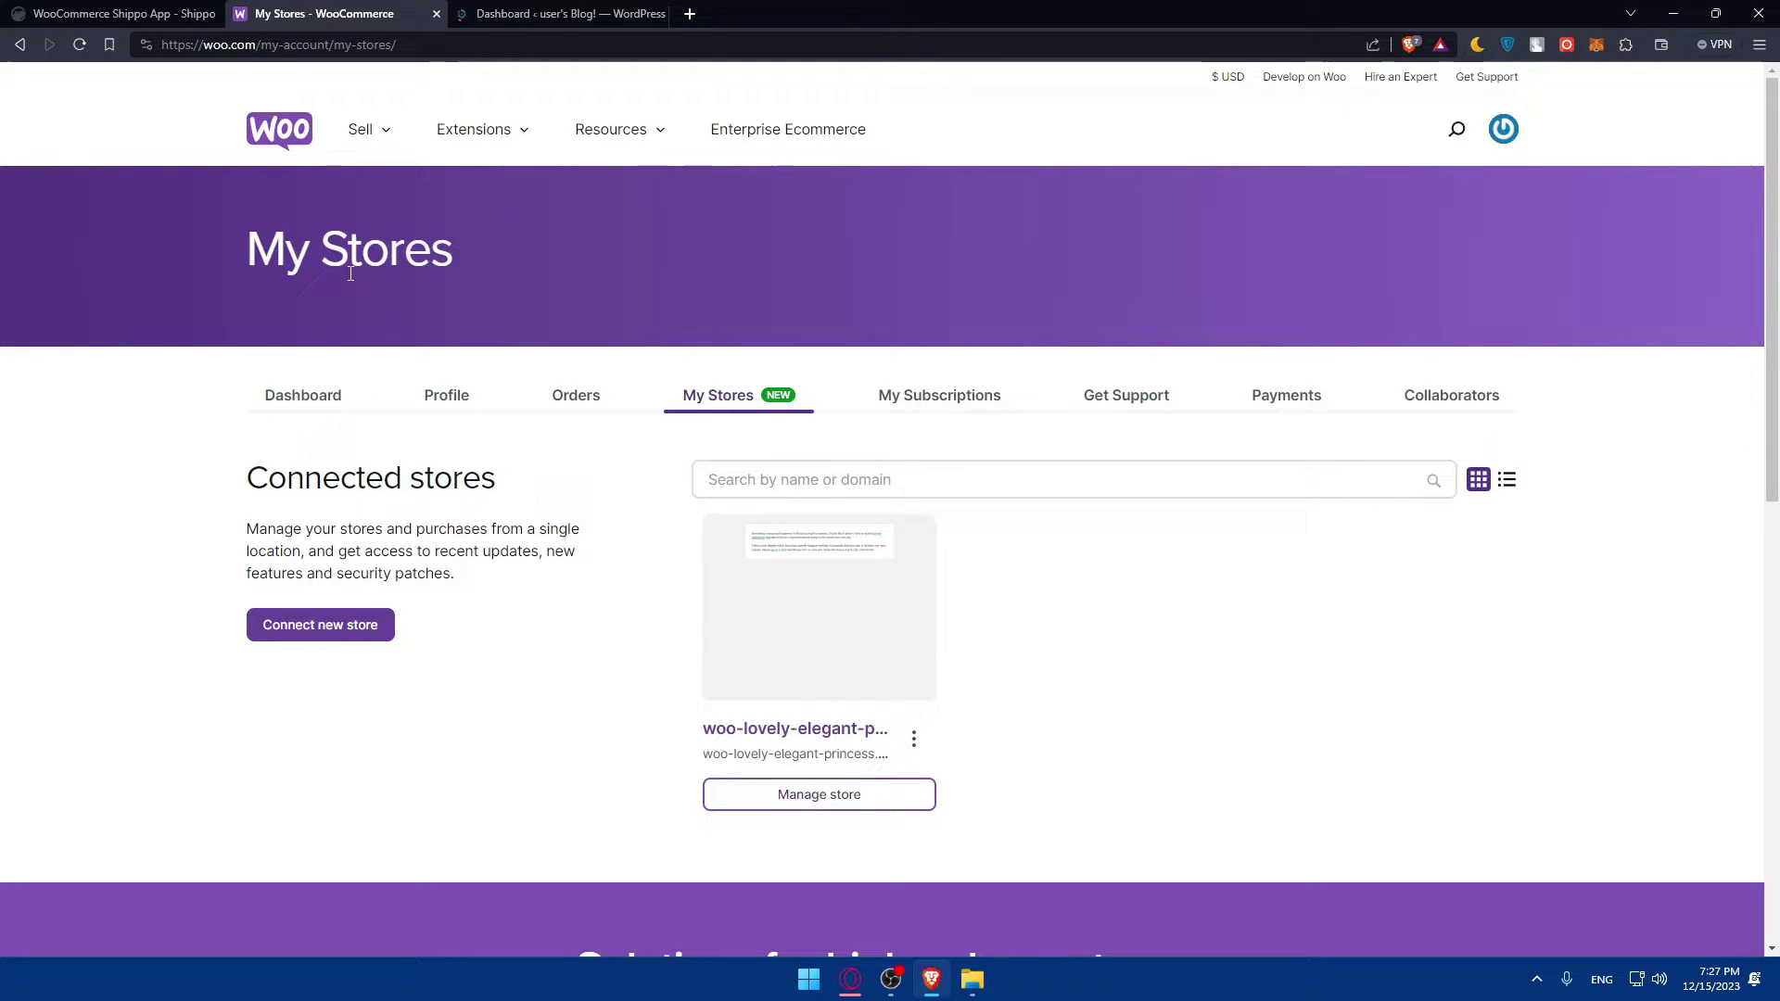
{"action": "left_click", "coordinate": [501, 13]}
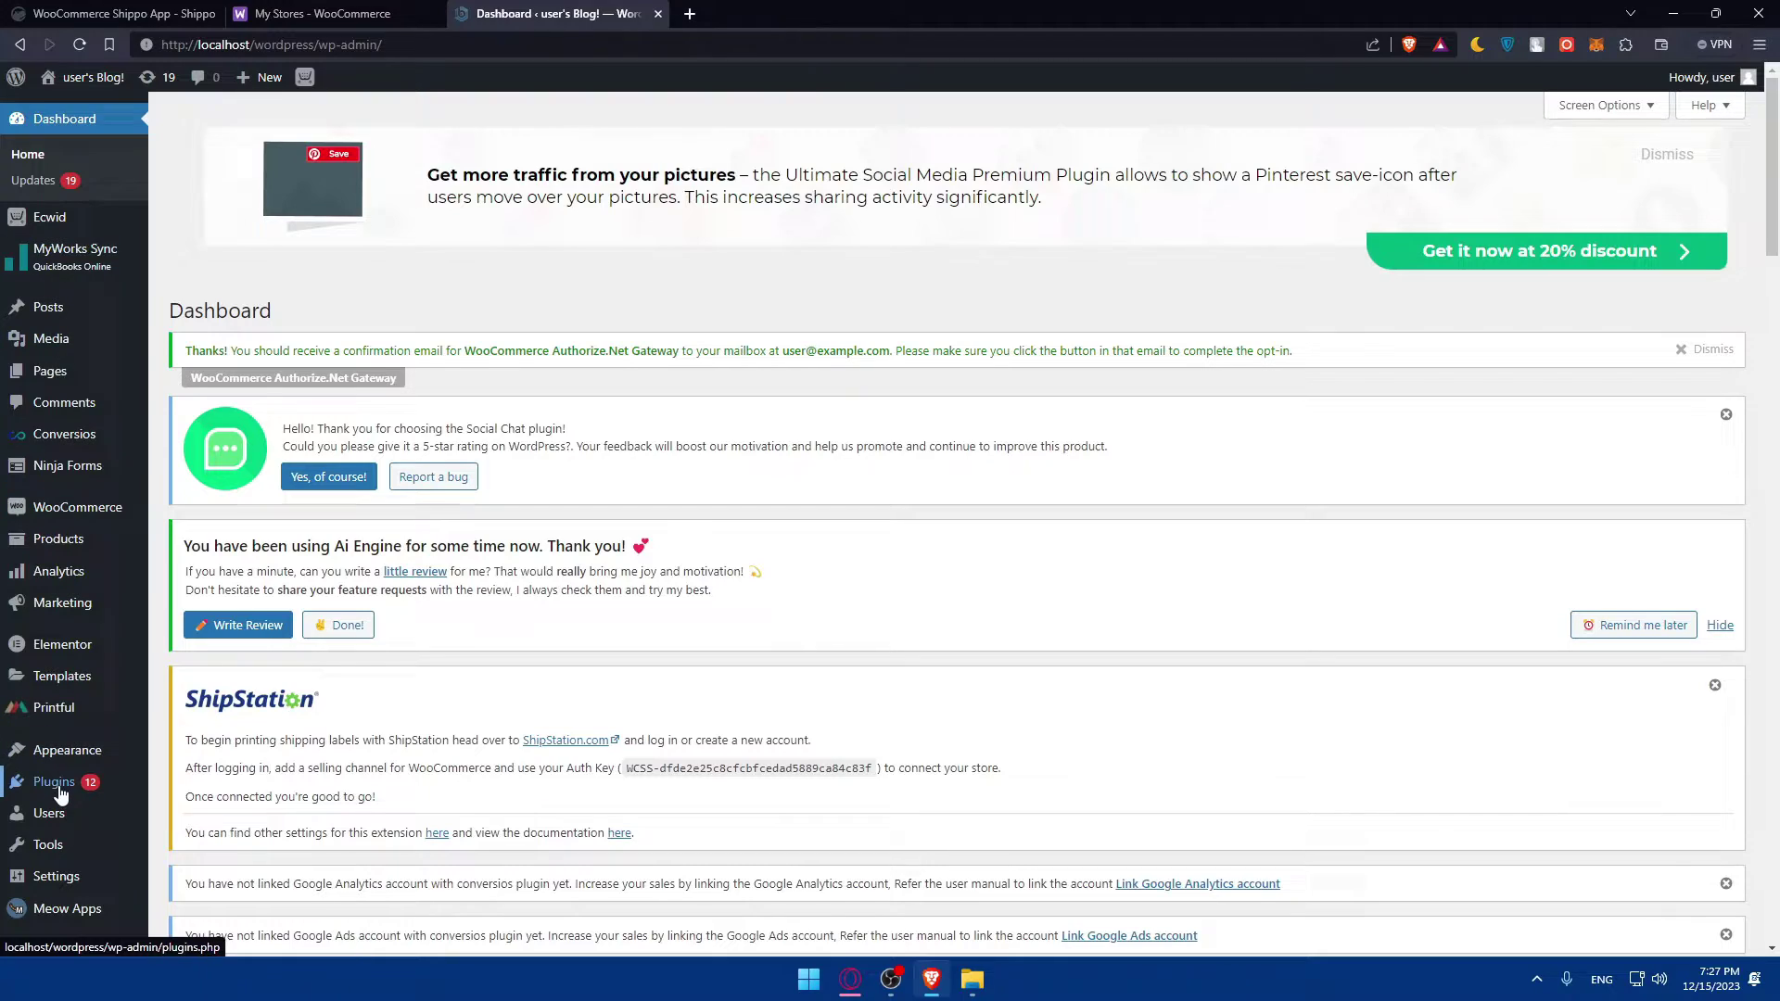
{"action": "mouse_move", "coordinate": [57, 794]}
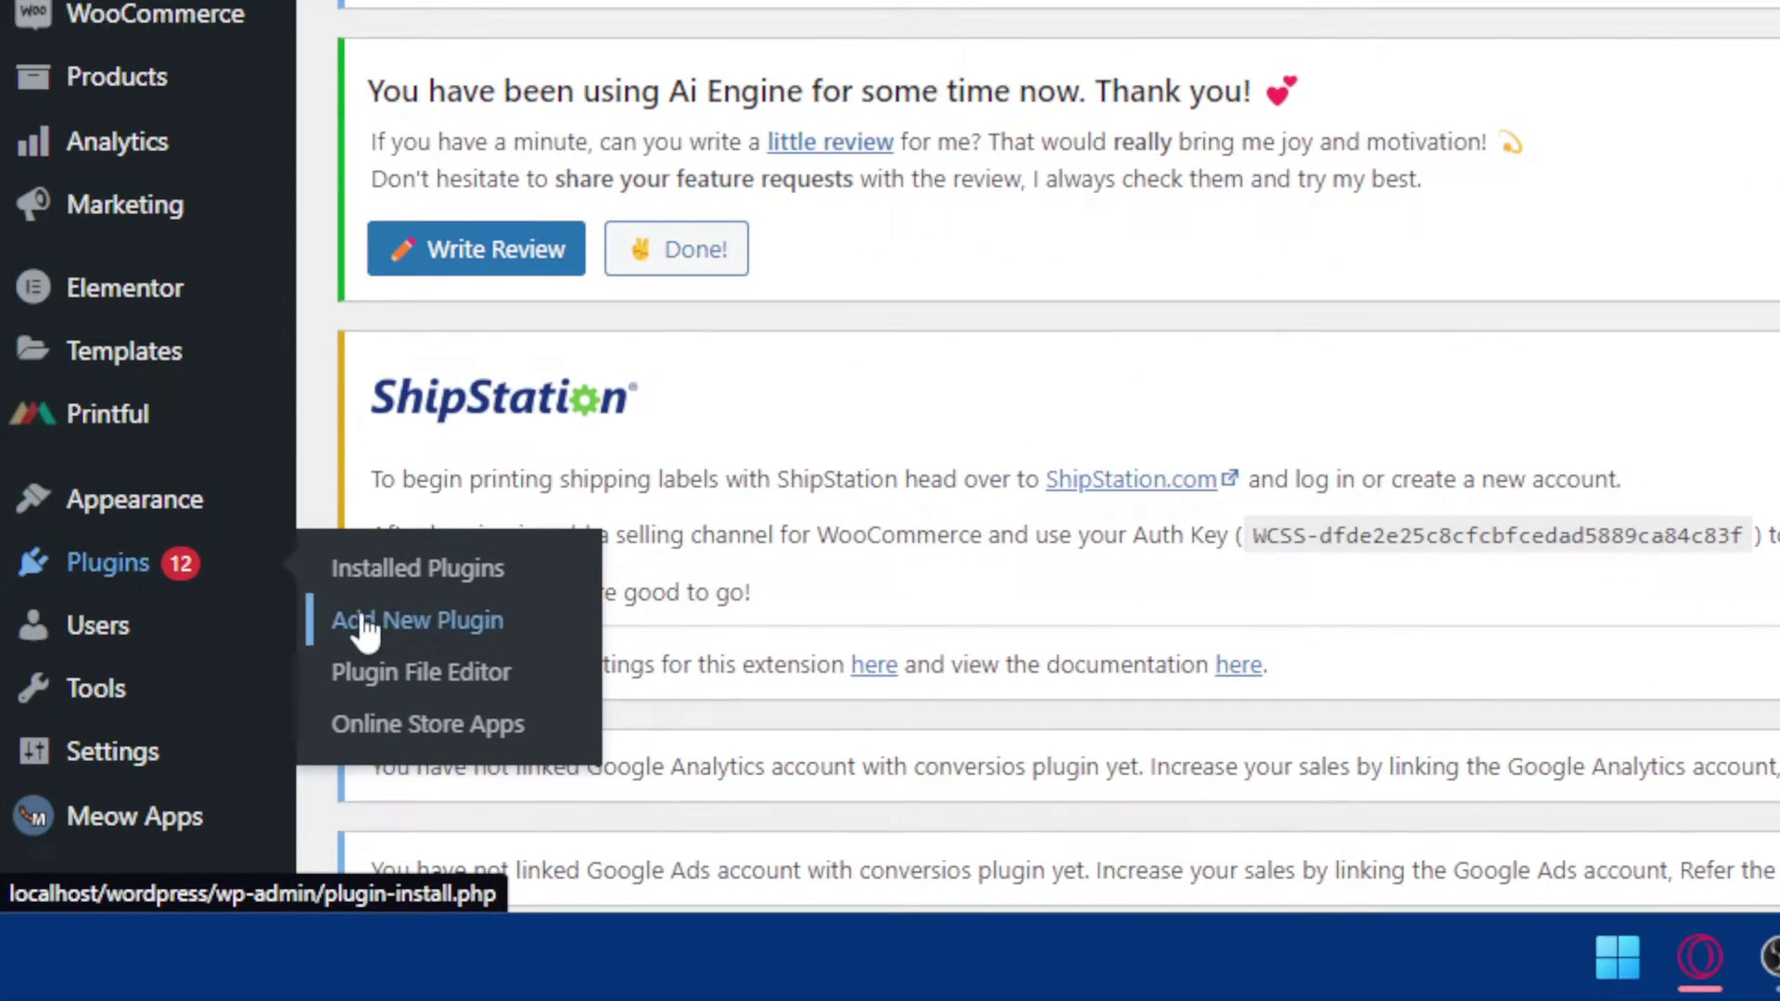
{"action": "left_click", "coordinate": [368, 630]}
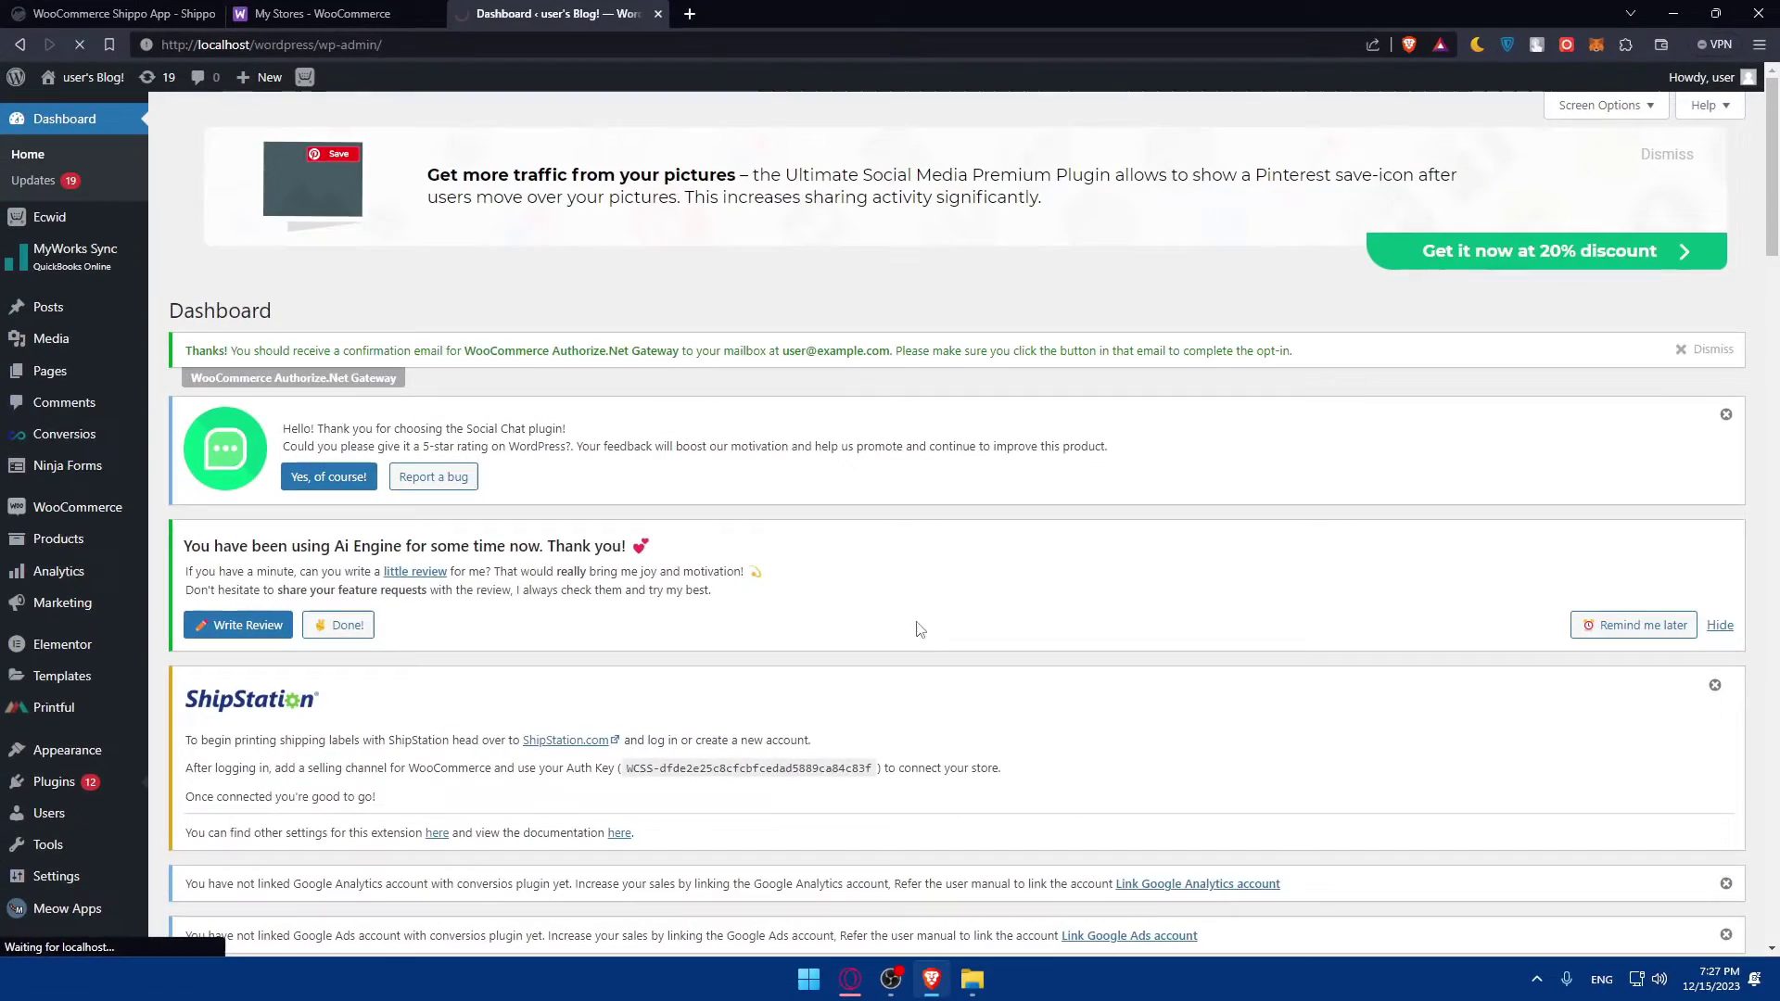
{"action": "scroll", "coordinate": [826, 476], "scroll_direction": "down", "scroll_amount": 5}
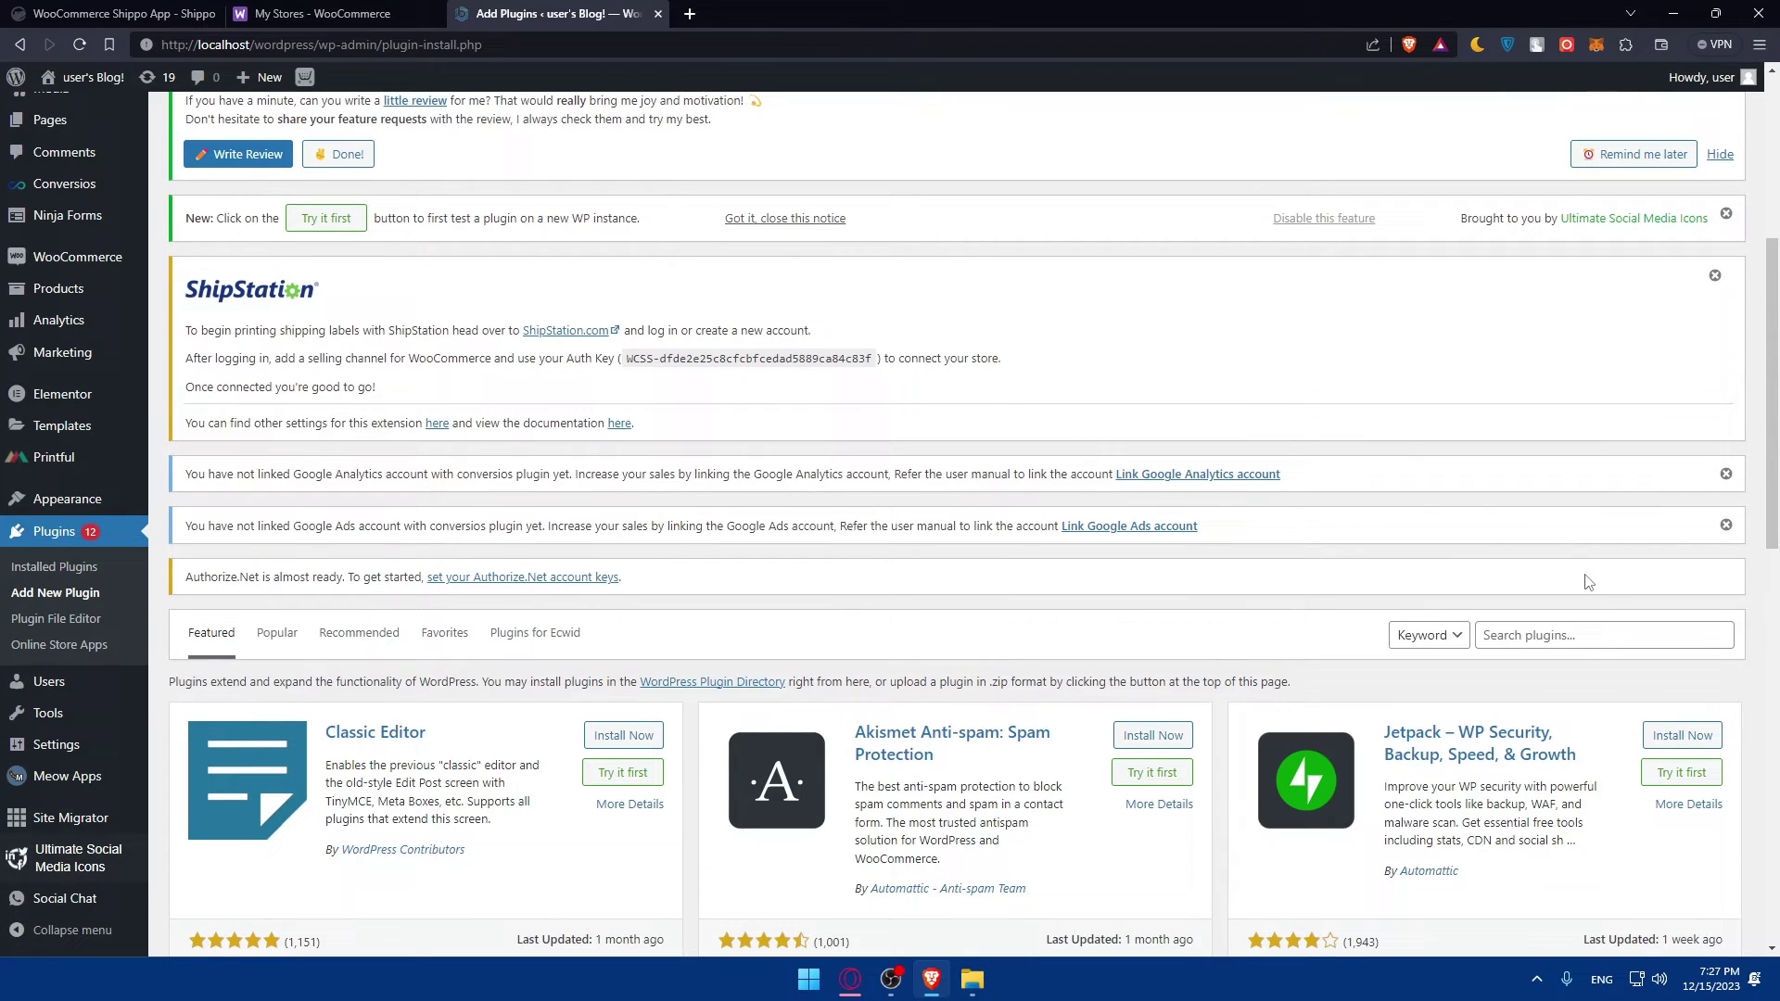
{"action": "left_click", "coordinate": [1585, 643]}
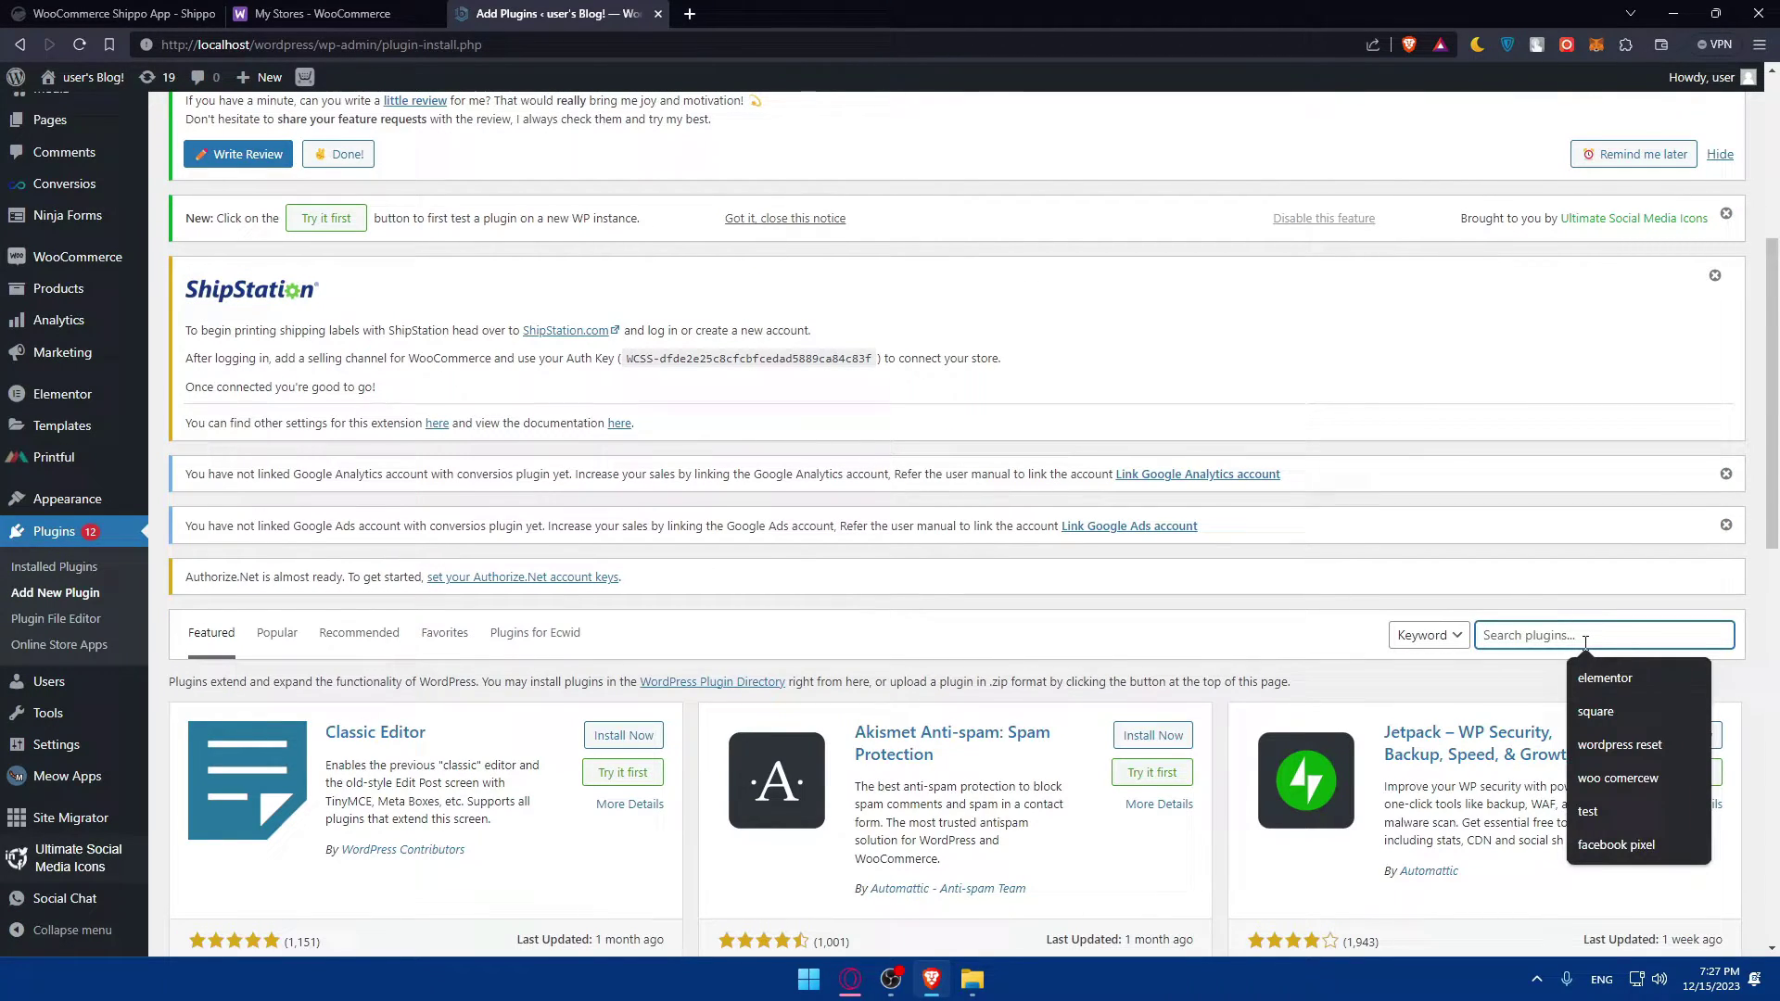
{"action": "type", "text": "shippo"}
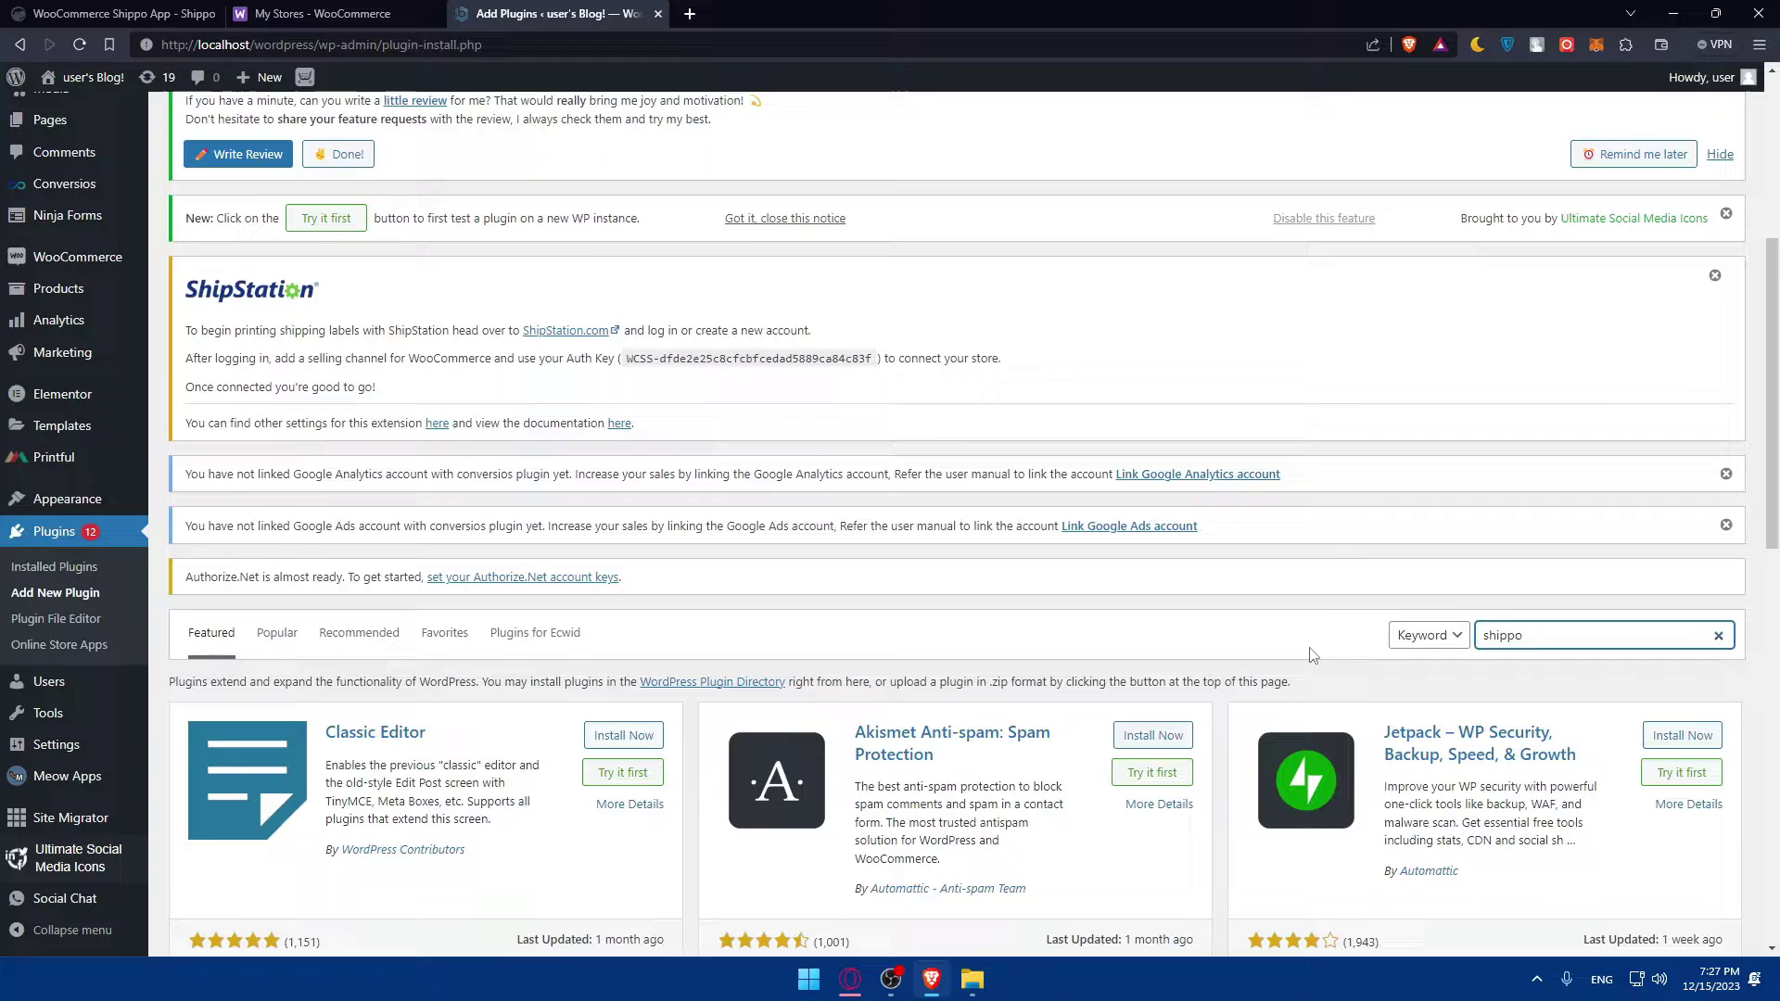
{"action": "scroll", "coordinate": [1336, 687], "scroll_direction": "down", "scroll_amount": 3}
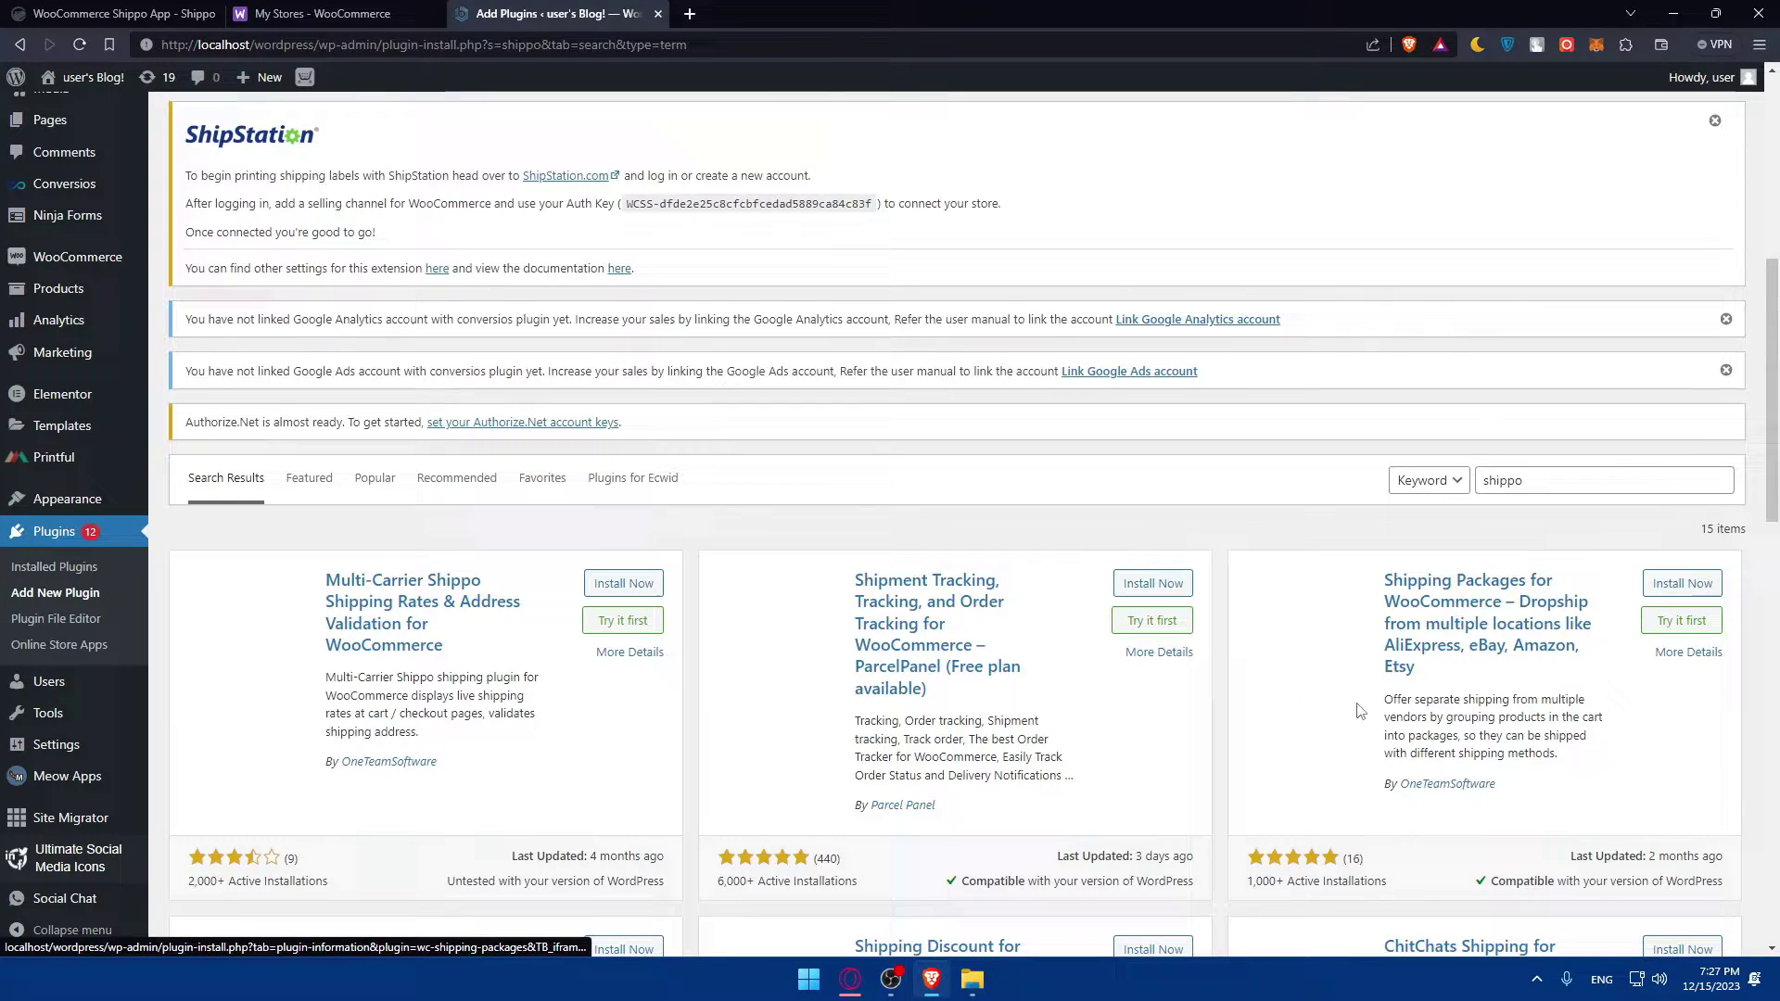
{"action": "scroll", "coordinate": [1359, 711], "scroll_direction": "down", "scroll_amount": 2}
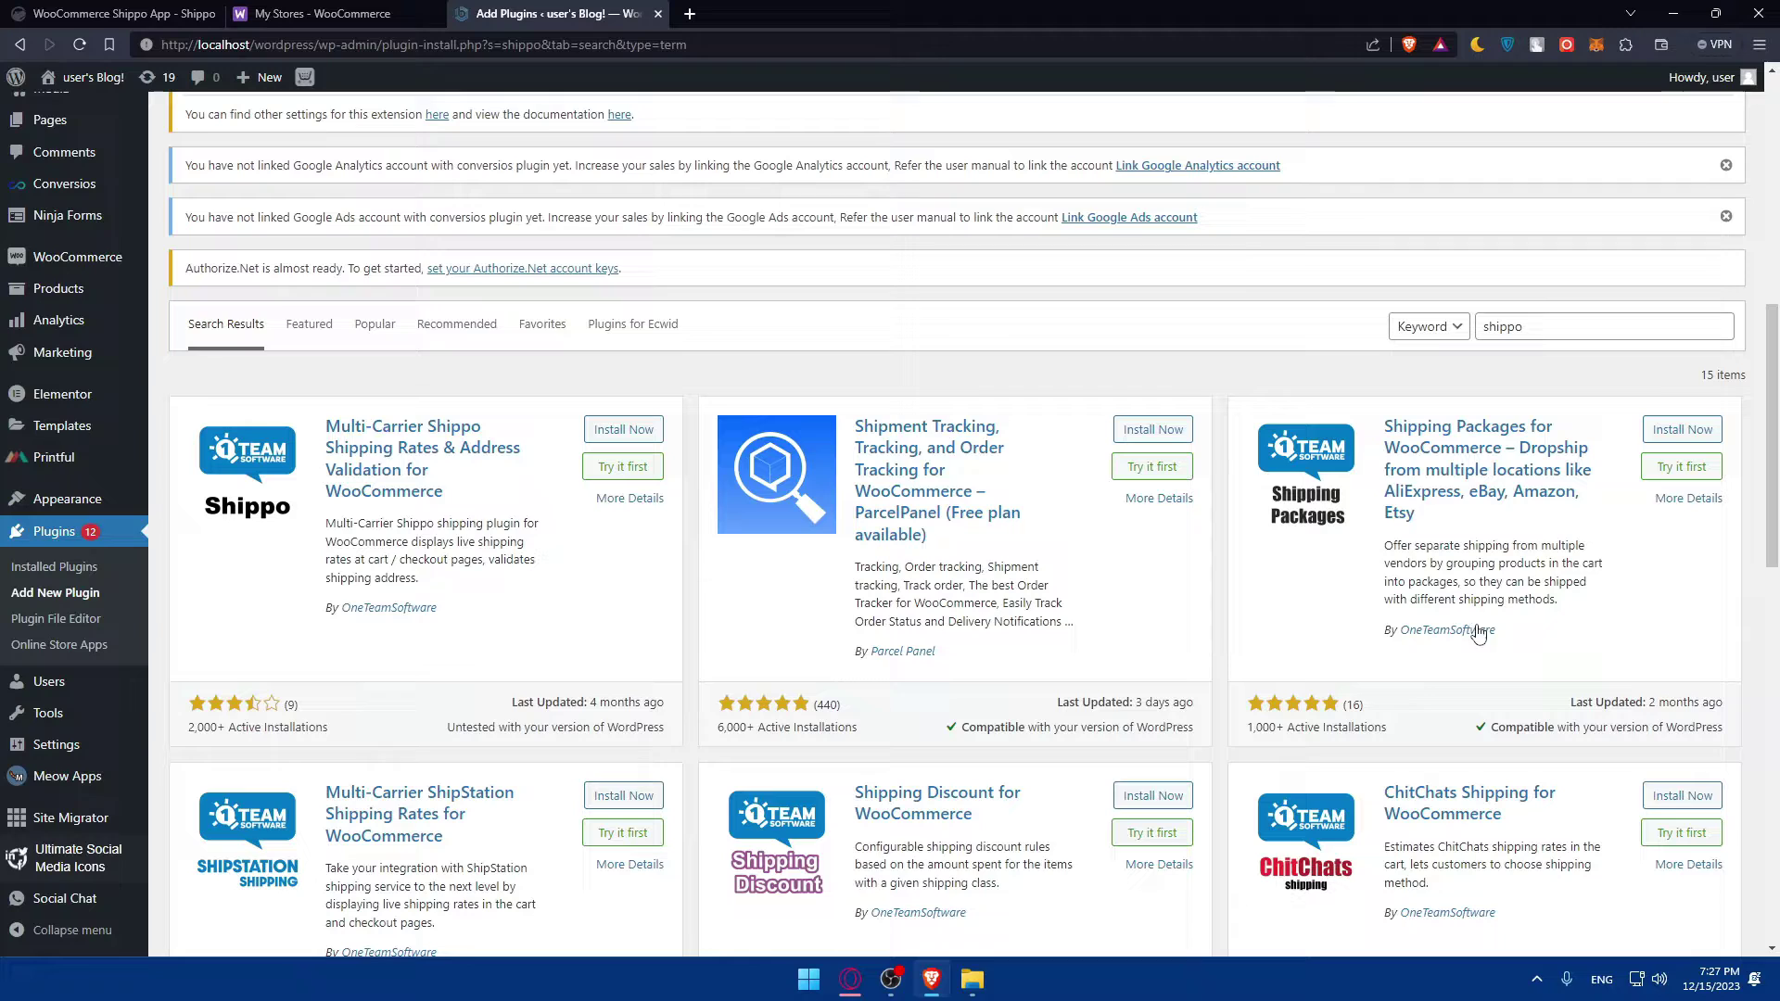
Open the Multi-Carrier Shippo plugin's details and read its description.
{"action": "left_click", "coordinate": [640, 500]}
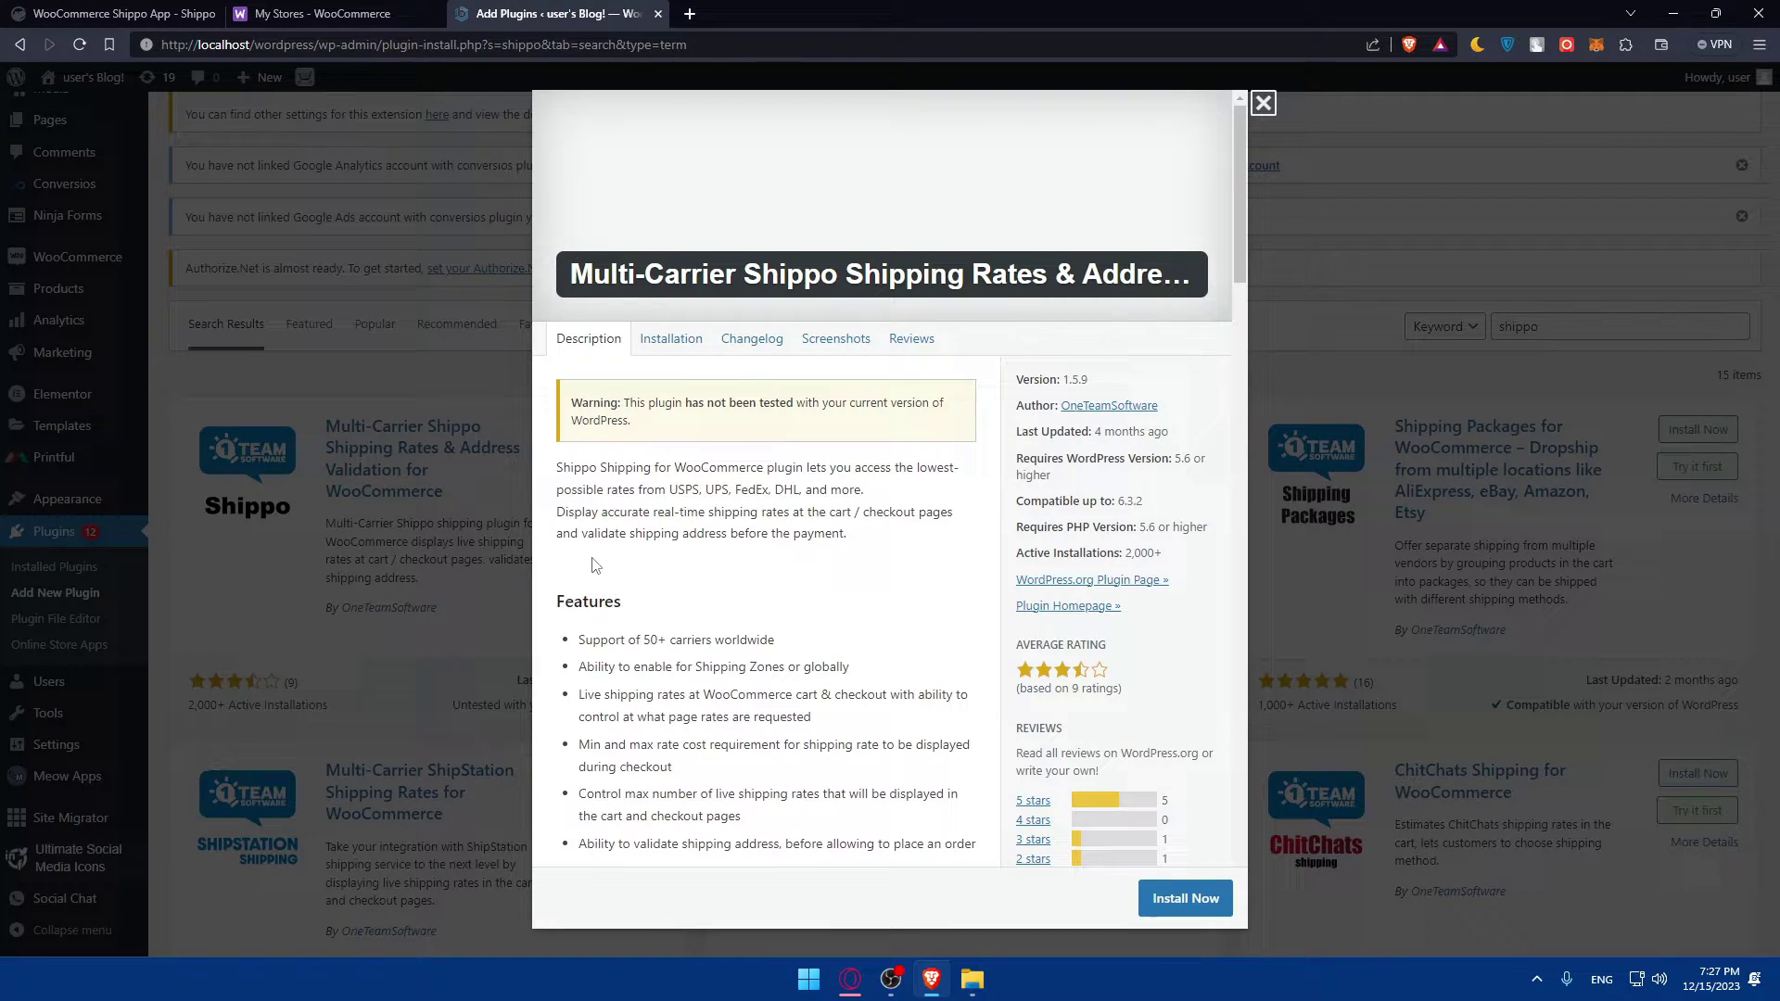
{"action": "scroll", "coordinate": [649, 519], "scroll_direction": "down", "scroll_amount": 10}
{"action": "scroll", "coordinate": [736, 501], "scroll_direction": "down", "scroll_amount": 8}
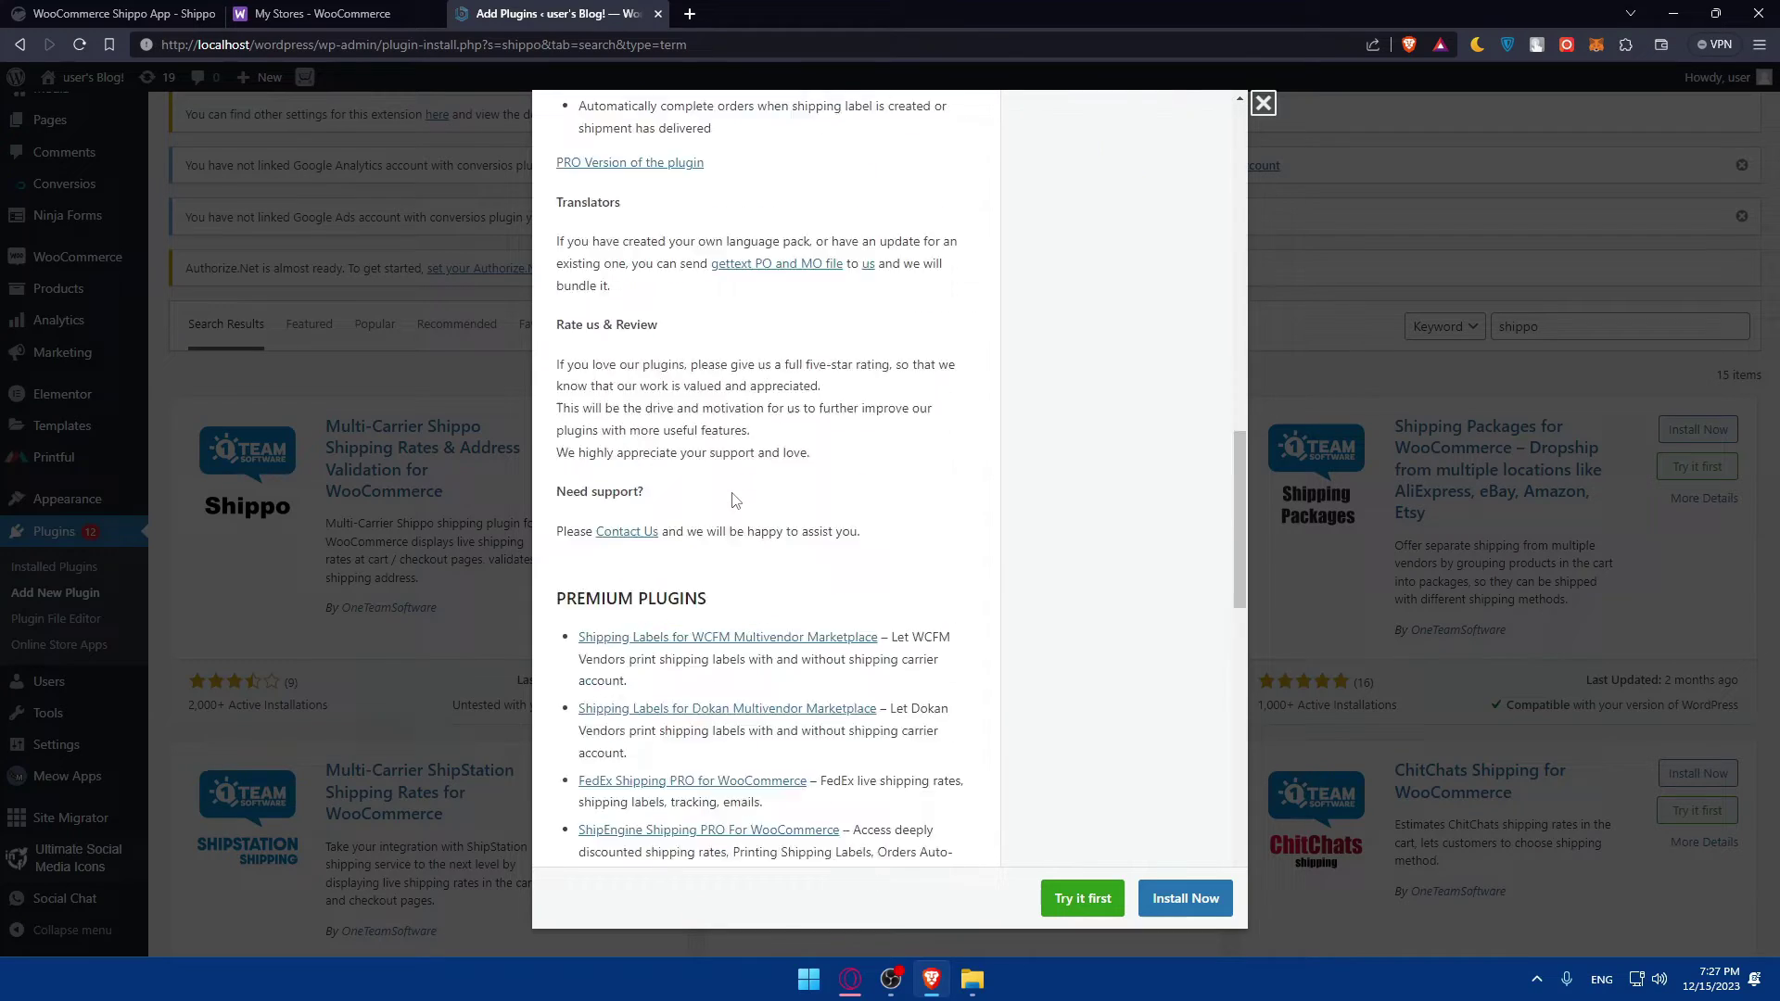
{"action": "scroll", "coordinate": [737, 501], "scroll_direction": "up", "scroll_amount": 15}
{"action": "scroll", "coordinate": [733, 501], "scroll_direction": "down", "scroll_amount": 5}
{"action": "scroll", "coordinate": [705, 500], "scroll_direction": "up", "scroll_amount": 5}
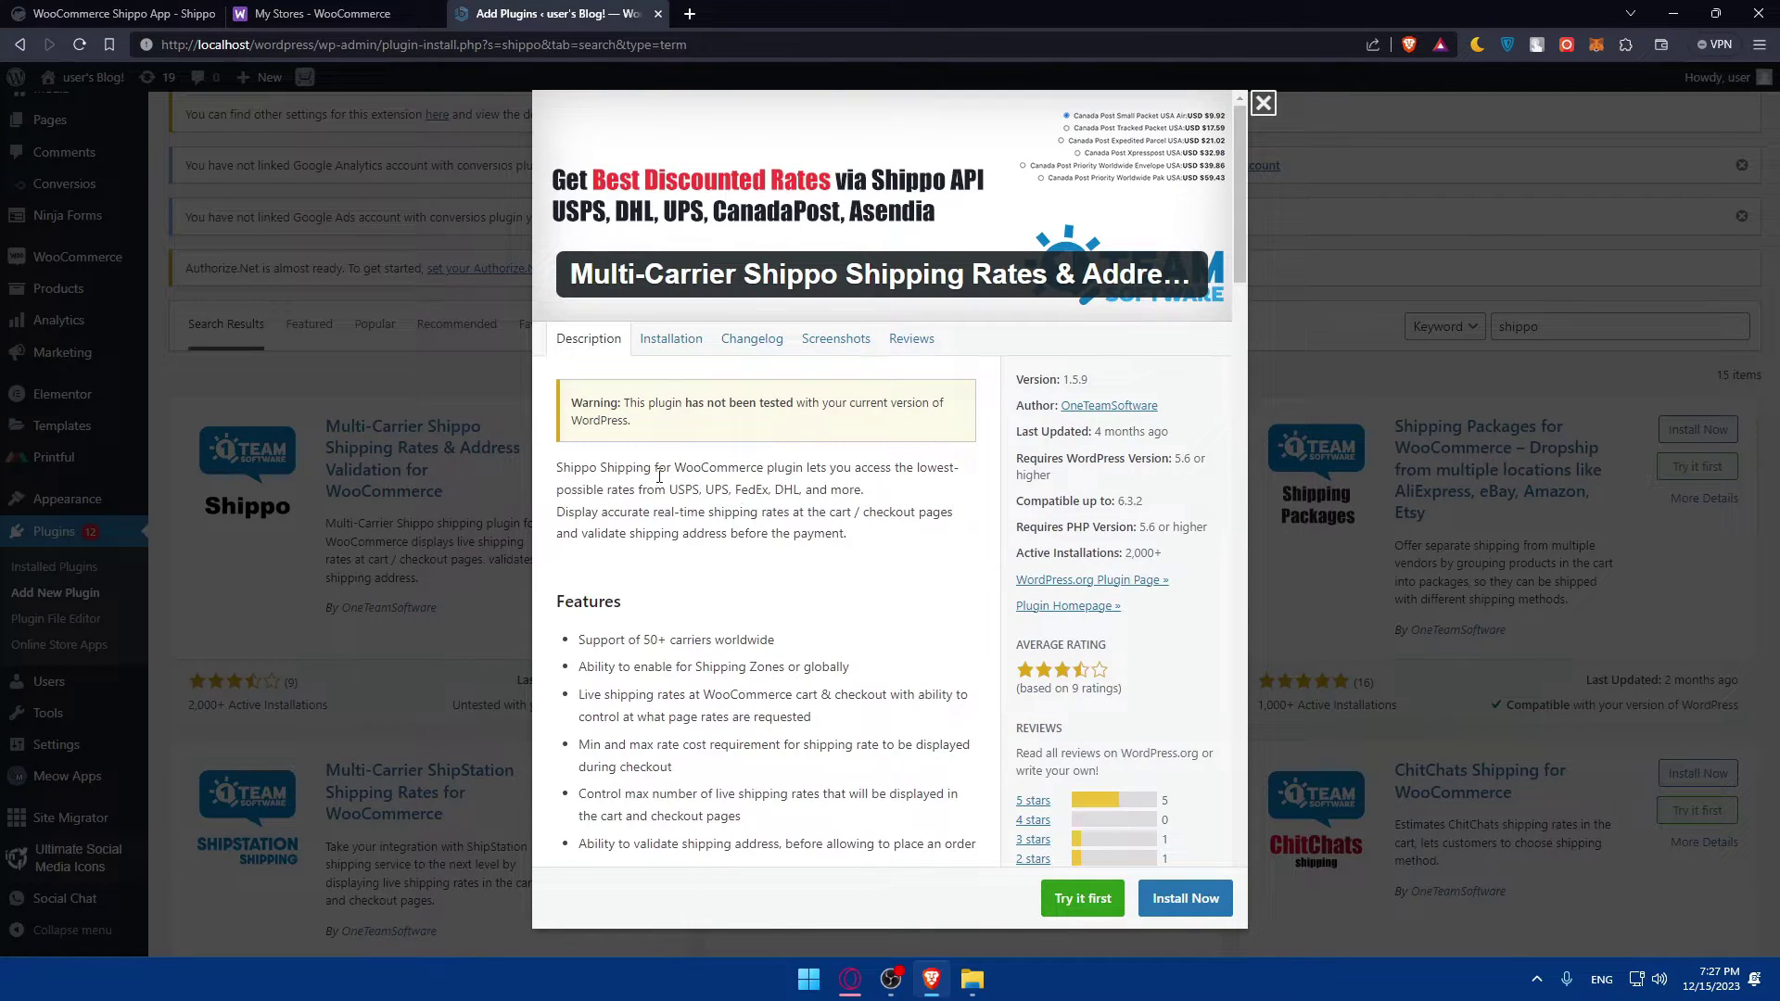
Browse the Installation, Changelog, Screenshots and Reviews tabs of the plugin details.
{"action": "left_click", "coordinate": [657, 355]}
{"action": "left_click", "coordinate": [740, 345]}
{"action": "left_click", "coordinate": [827, 347]}
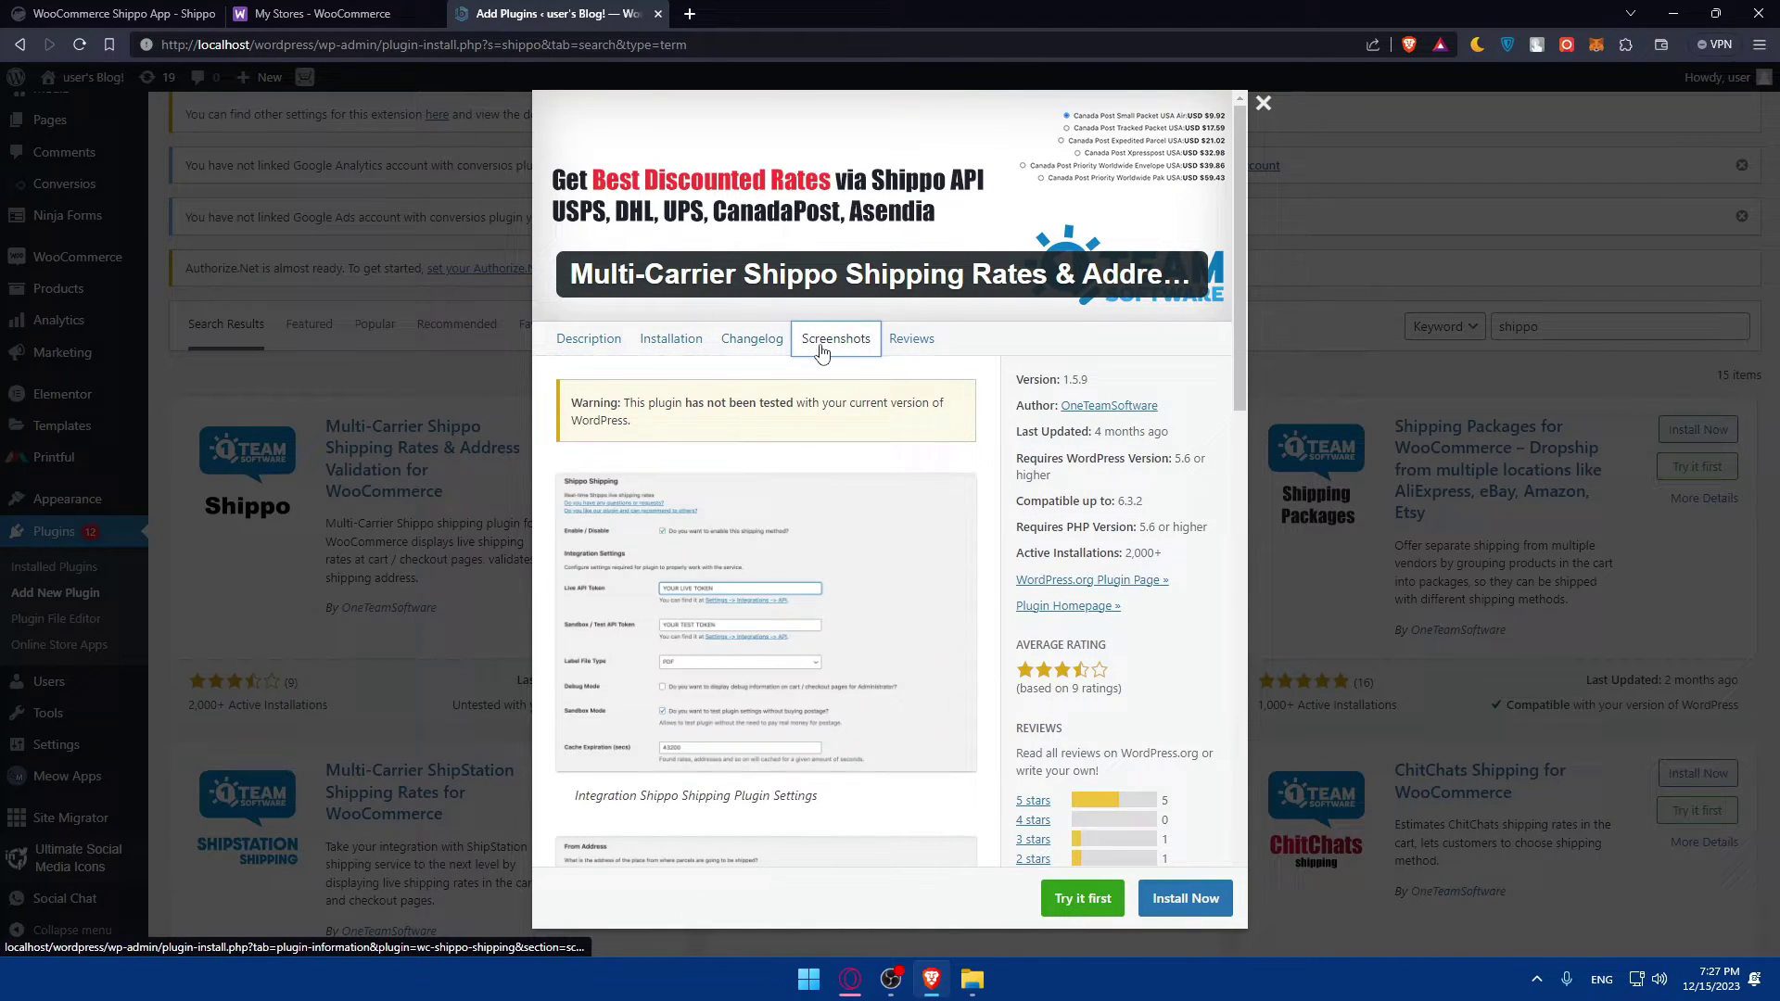
{"action": "scroll", "coordinate": [715, 517], "scroll_direction": "down", "scroll_amount": 10}
{"action": "scroll", "coordinate": [621, 405], "scroll_direction": "down", "scroll_amount": 3}
{"action": "scroll", "coordinate": [621, 405], "scroll_direction": "up", "scroll_amount": 10}
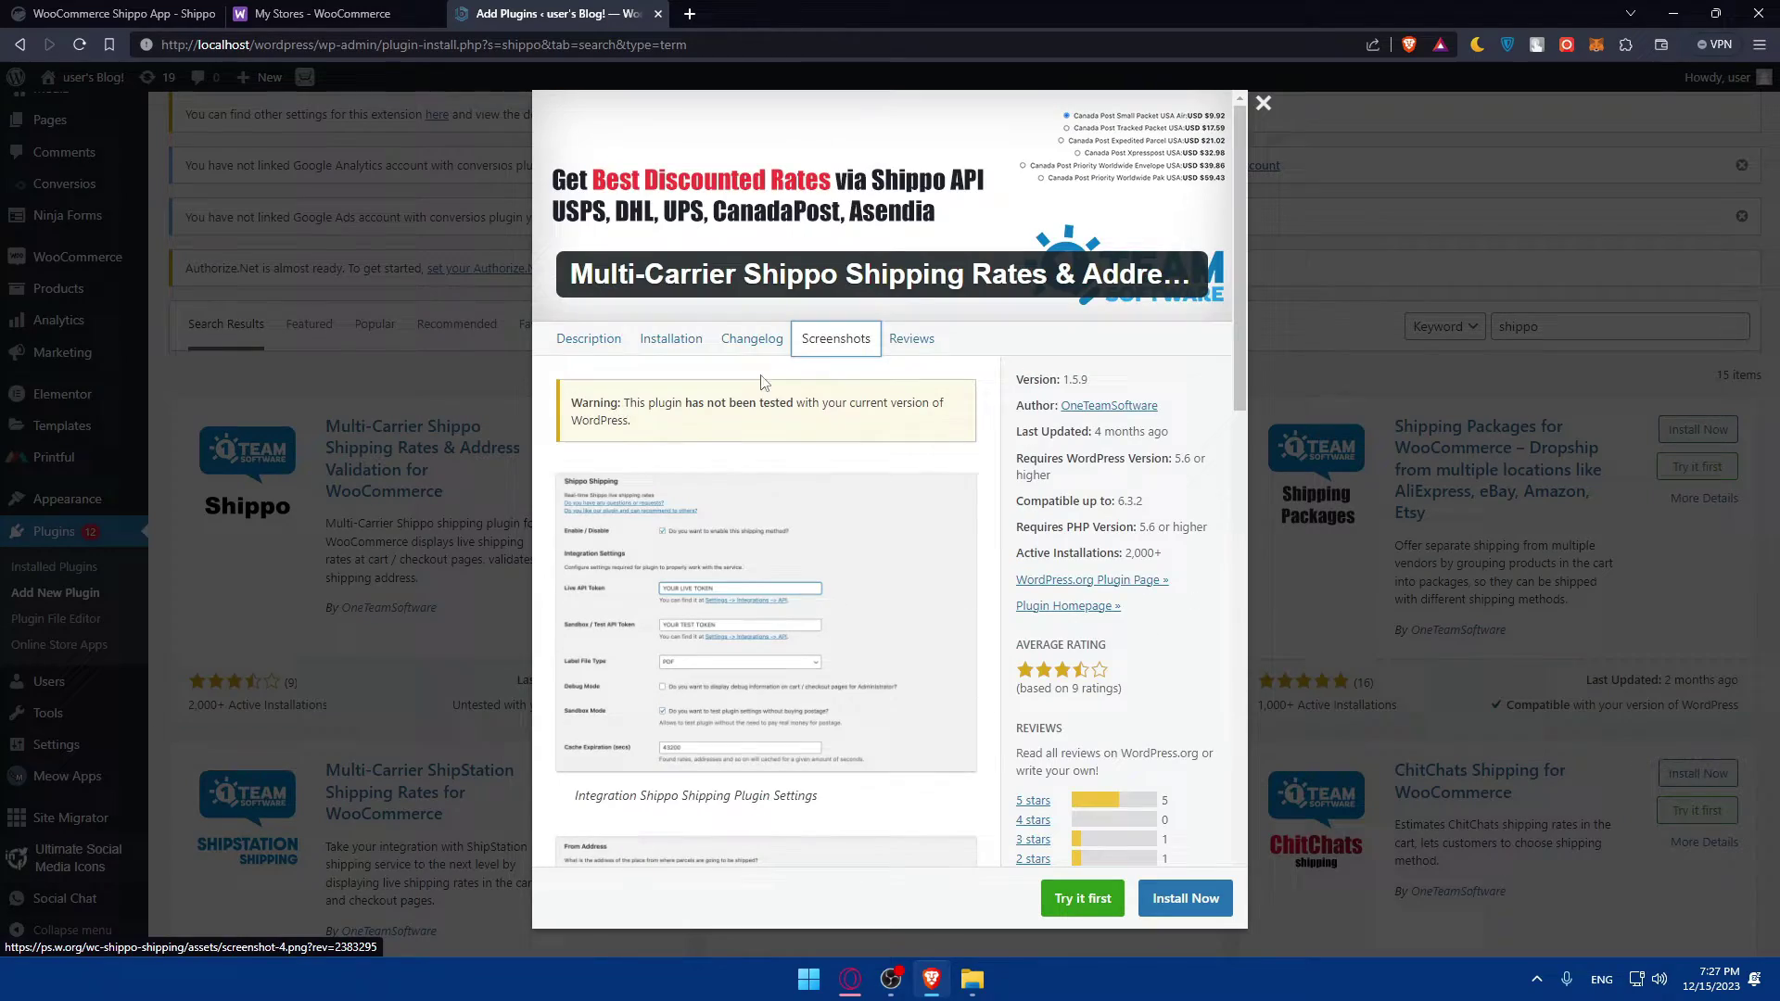
{"action": "left_click", "coordinate": [918, 347]}
{"action": "scroll", "coordinate": [824, 563], "scroll_direction": "down", "scroll_amount": 8}
{"action": "scroll", "coordinate": [823, 563], "scroll_direction": "down", "scroll_amount": 8}
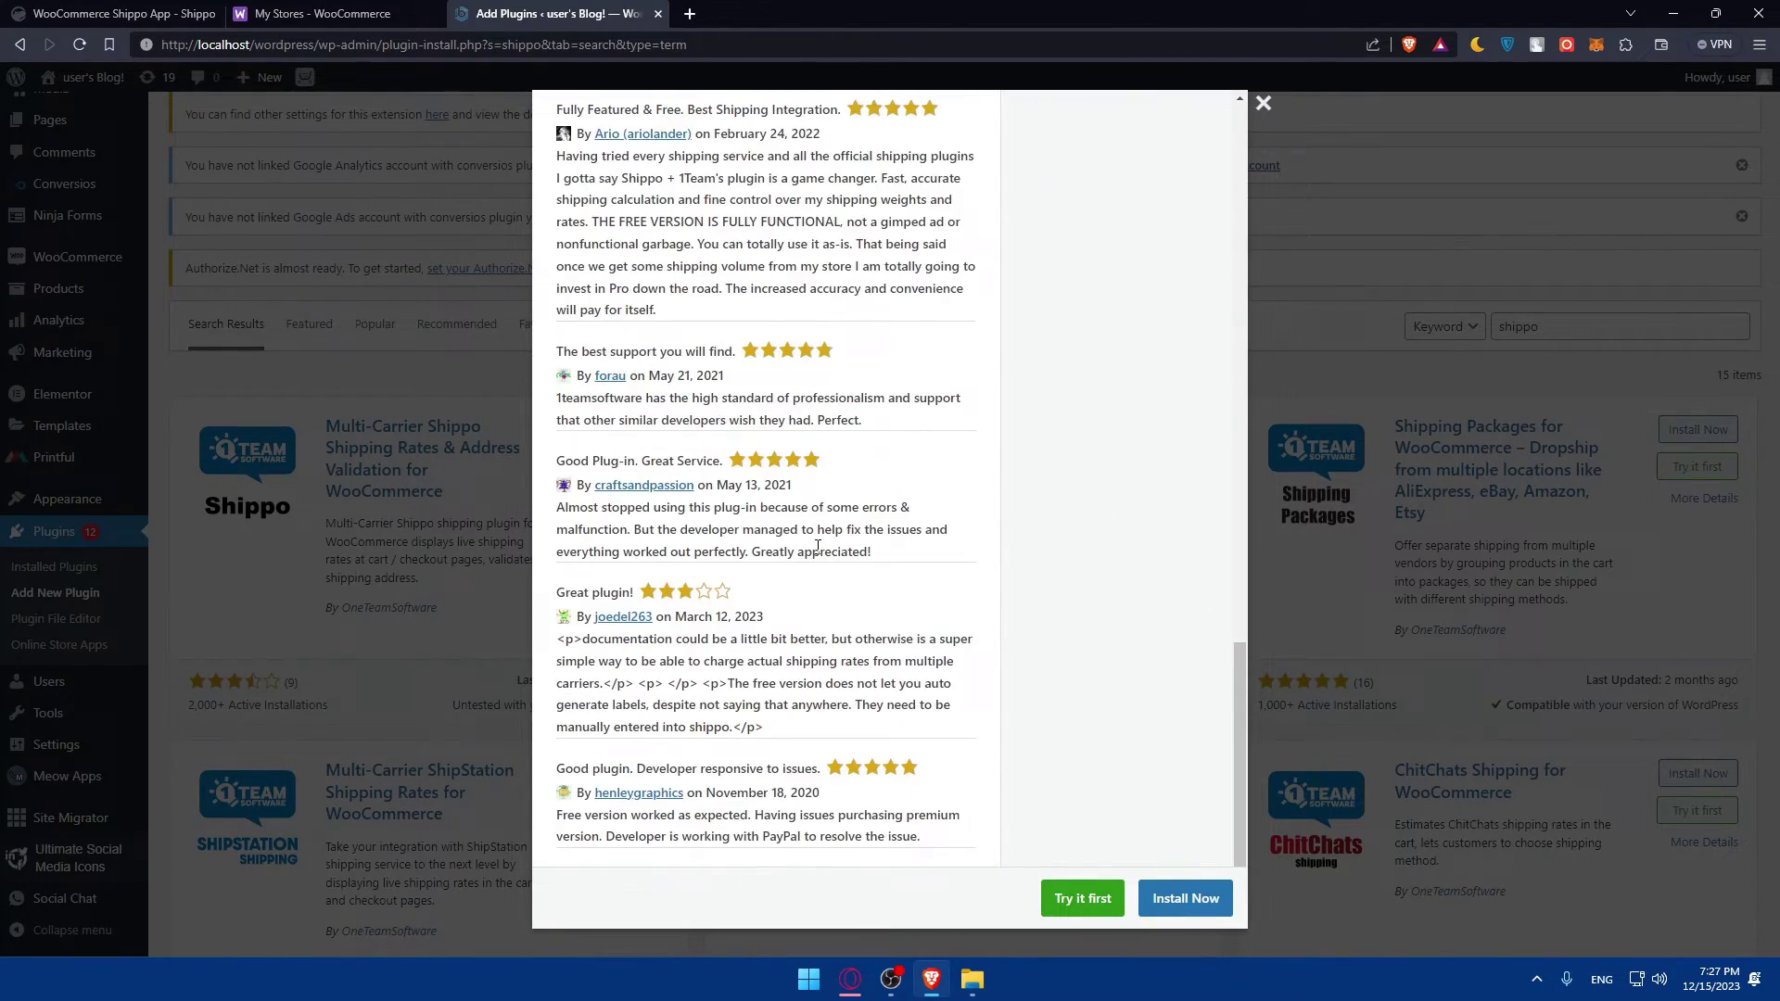
{"action": "scroll", "coordinate": [821, 557], "scroll_direction": "up", "scroll_amount": 20}
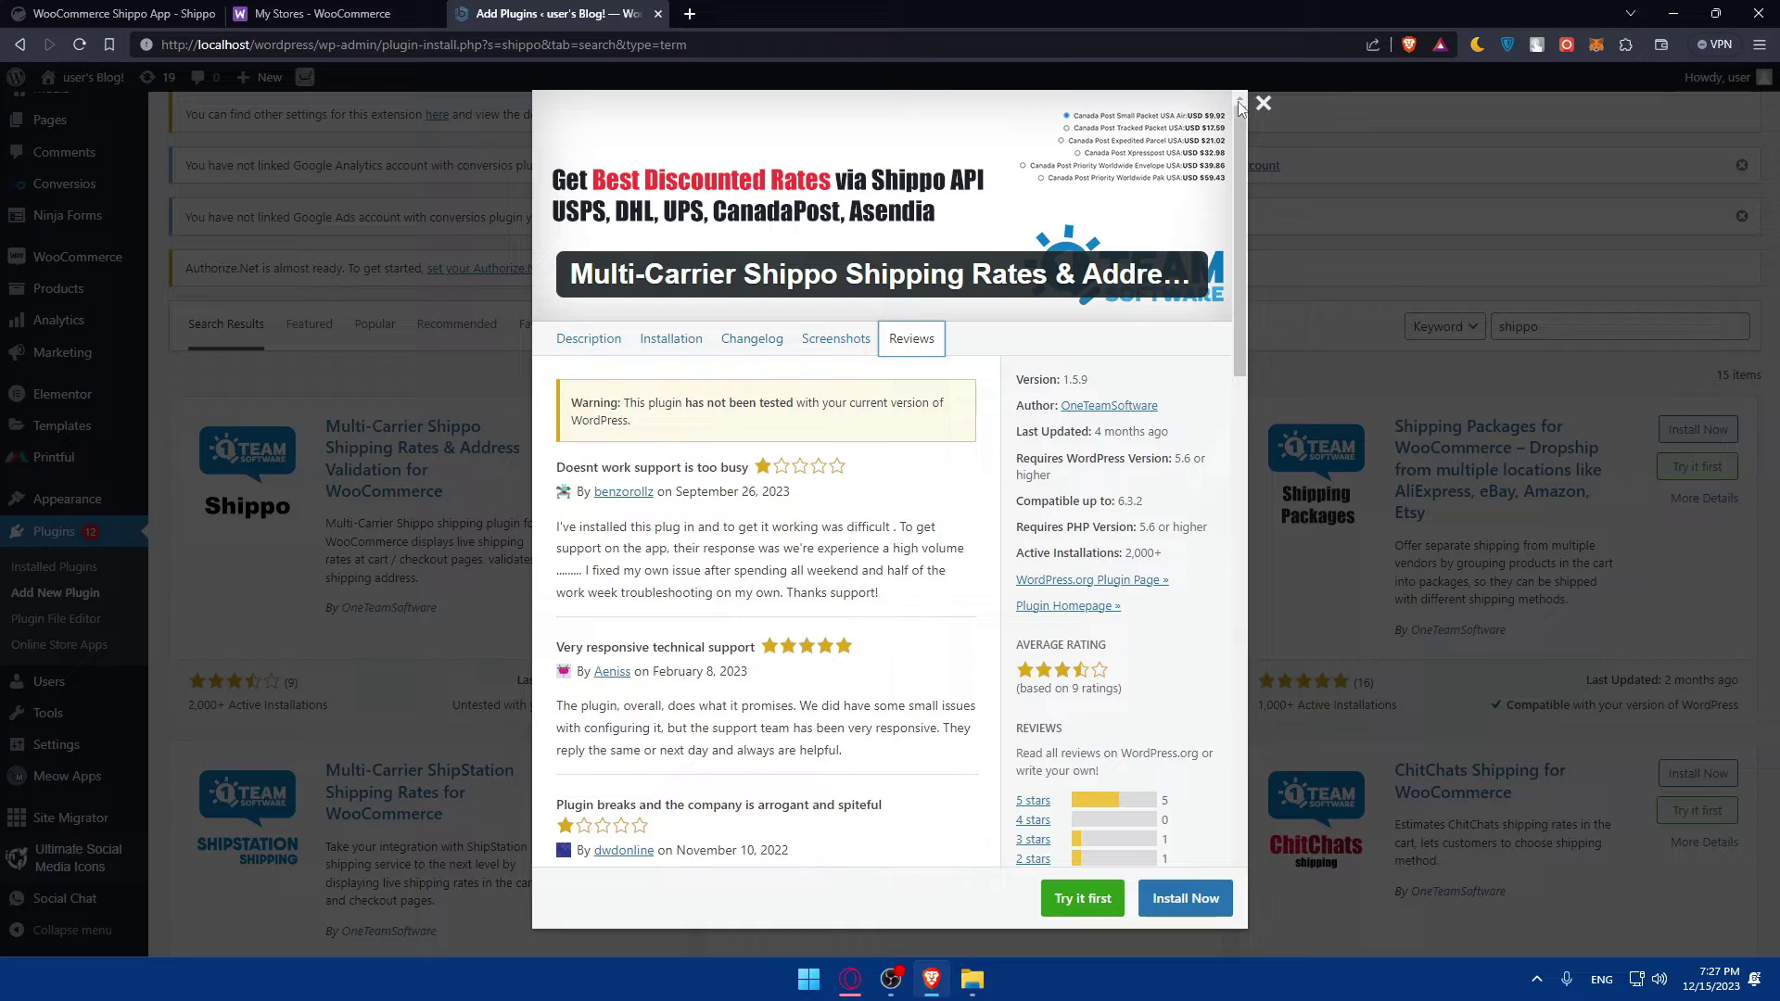
Install and activate the Multi-Carrier Shippo plugin from its search card.
{"action": "left_click", "coordinate": [1262, 103]}
{"action": "left_click", "coordinate": [593, 436]}
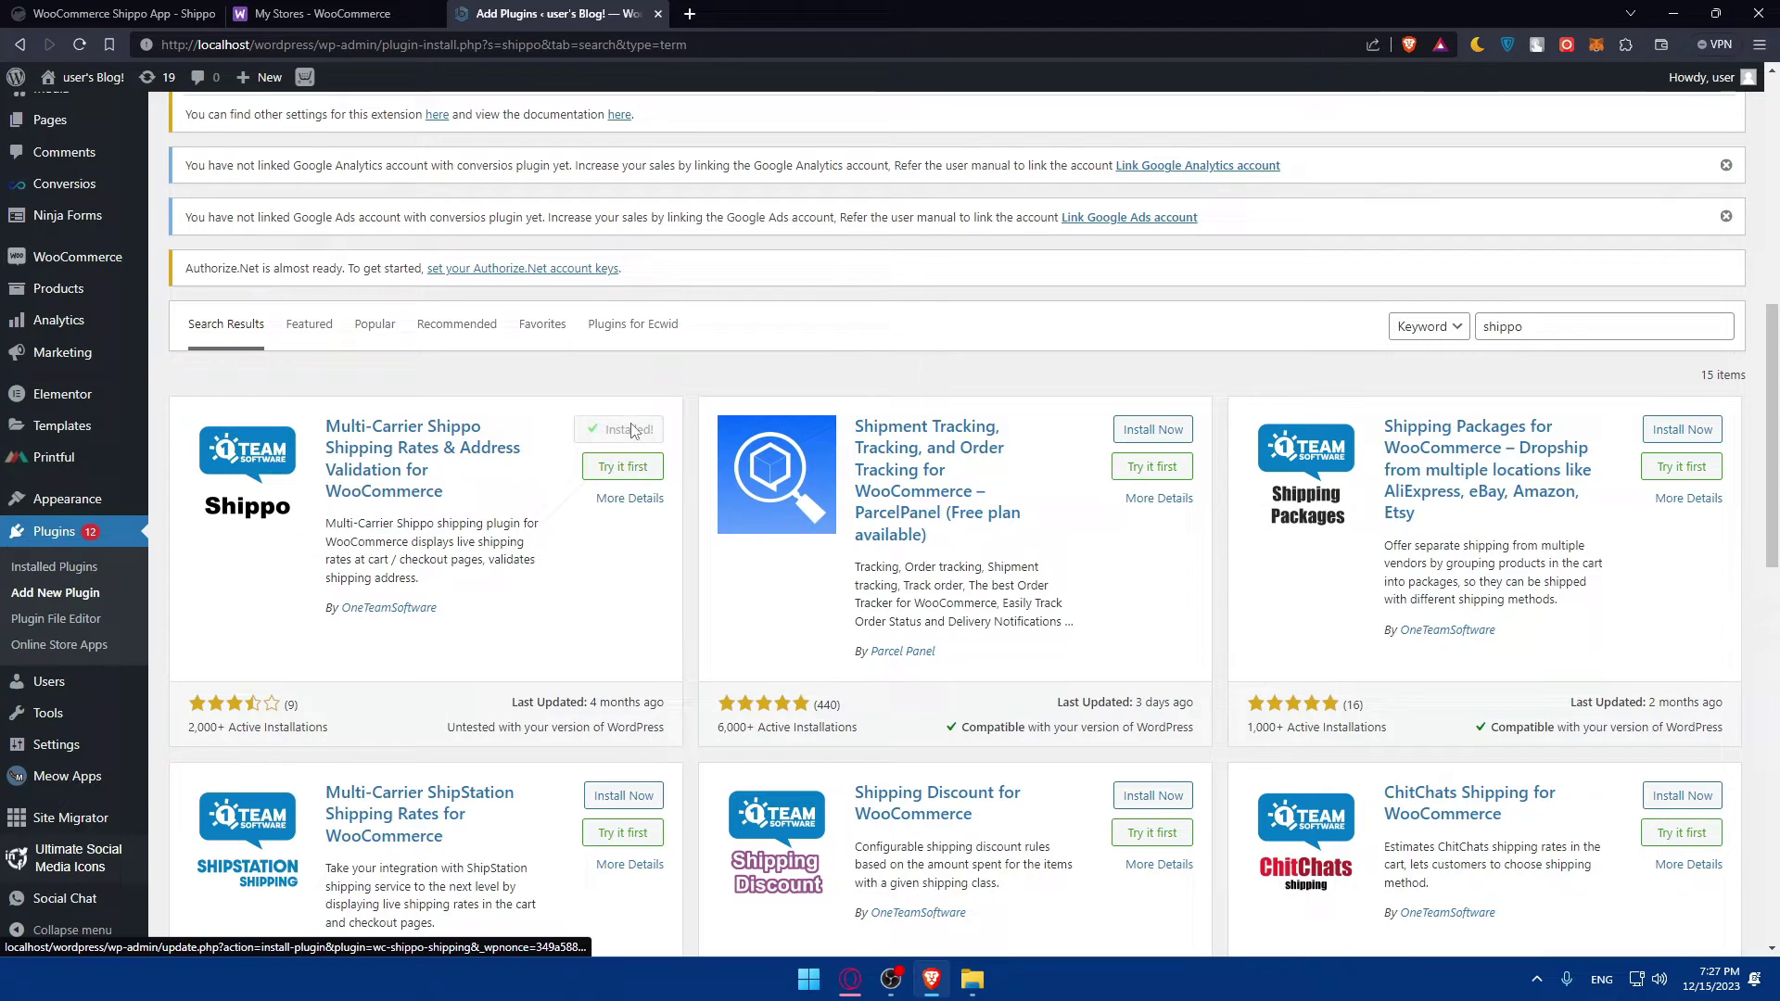
{"action": "left_click", "coordinate": [632, 430]}
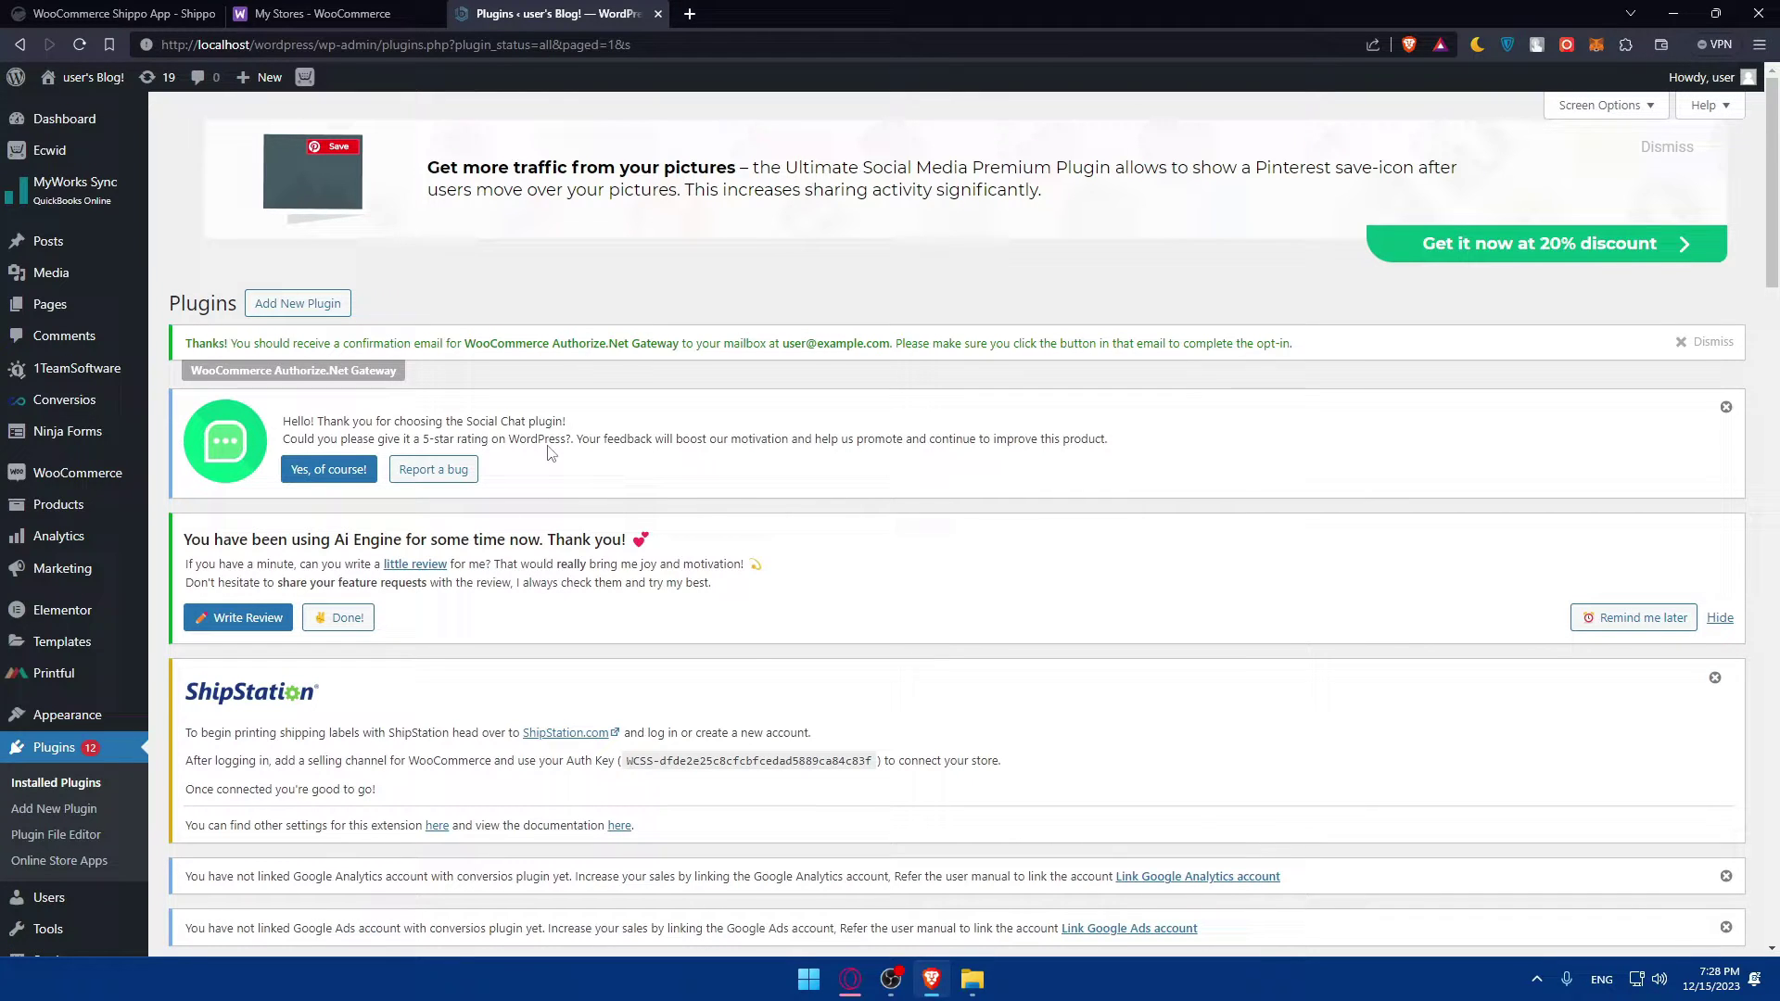
Scroll the Installed Plugins list to confirm Multi-Carrier Shippo 1.5.9 is active.
{"action": "scroll", "coordinate": [674, 490], "scroll_direction": "down", "scroll_amount": 15}
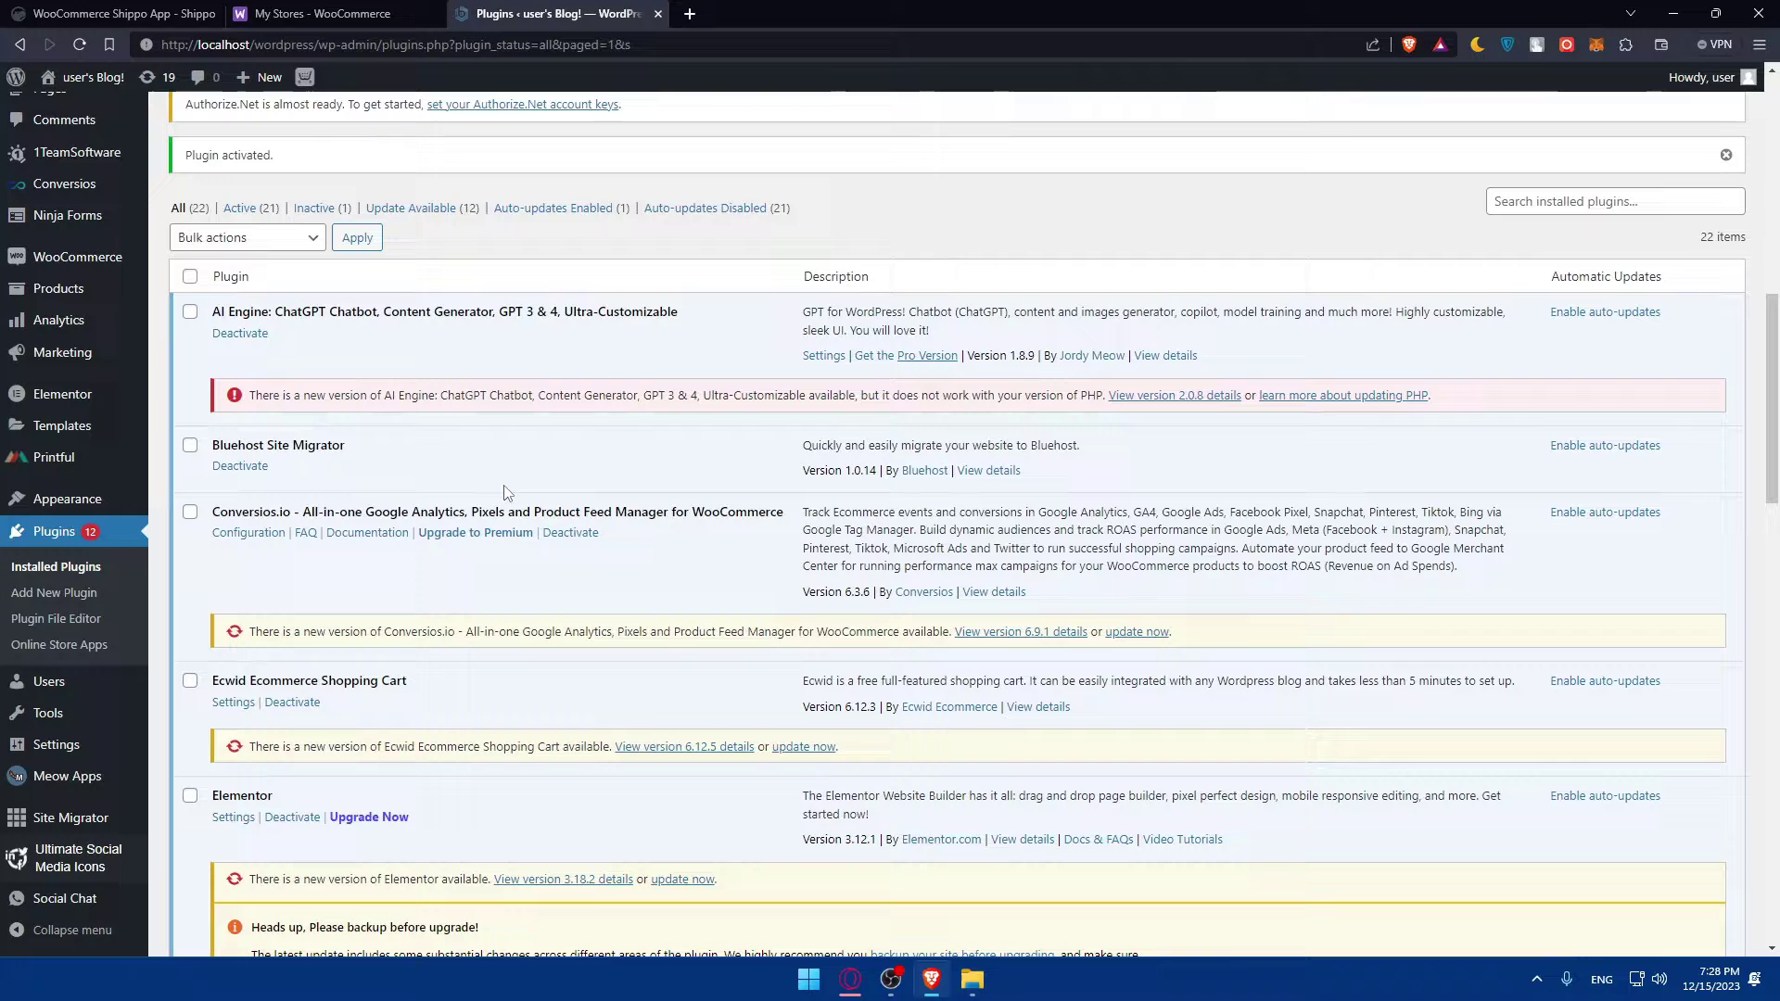
{"action": "scroll", "coordinate": [508, 494], "scroll_direction": "down", "scroll_amount": 2}
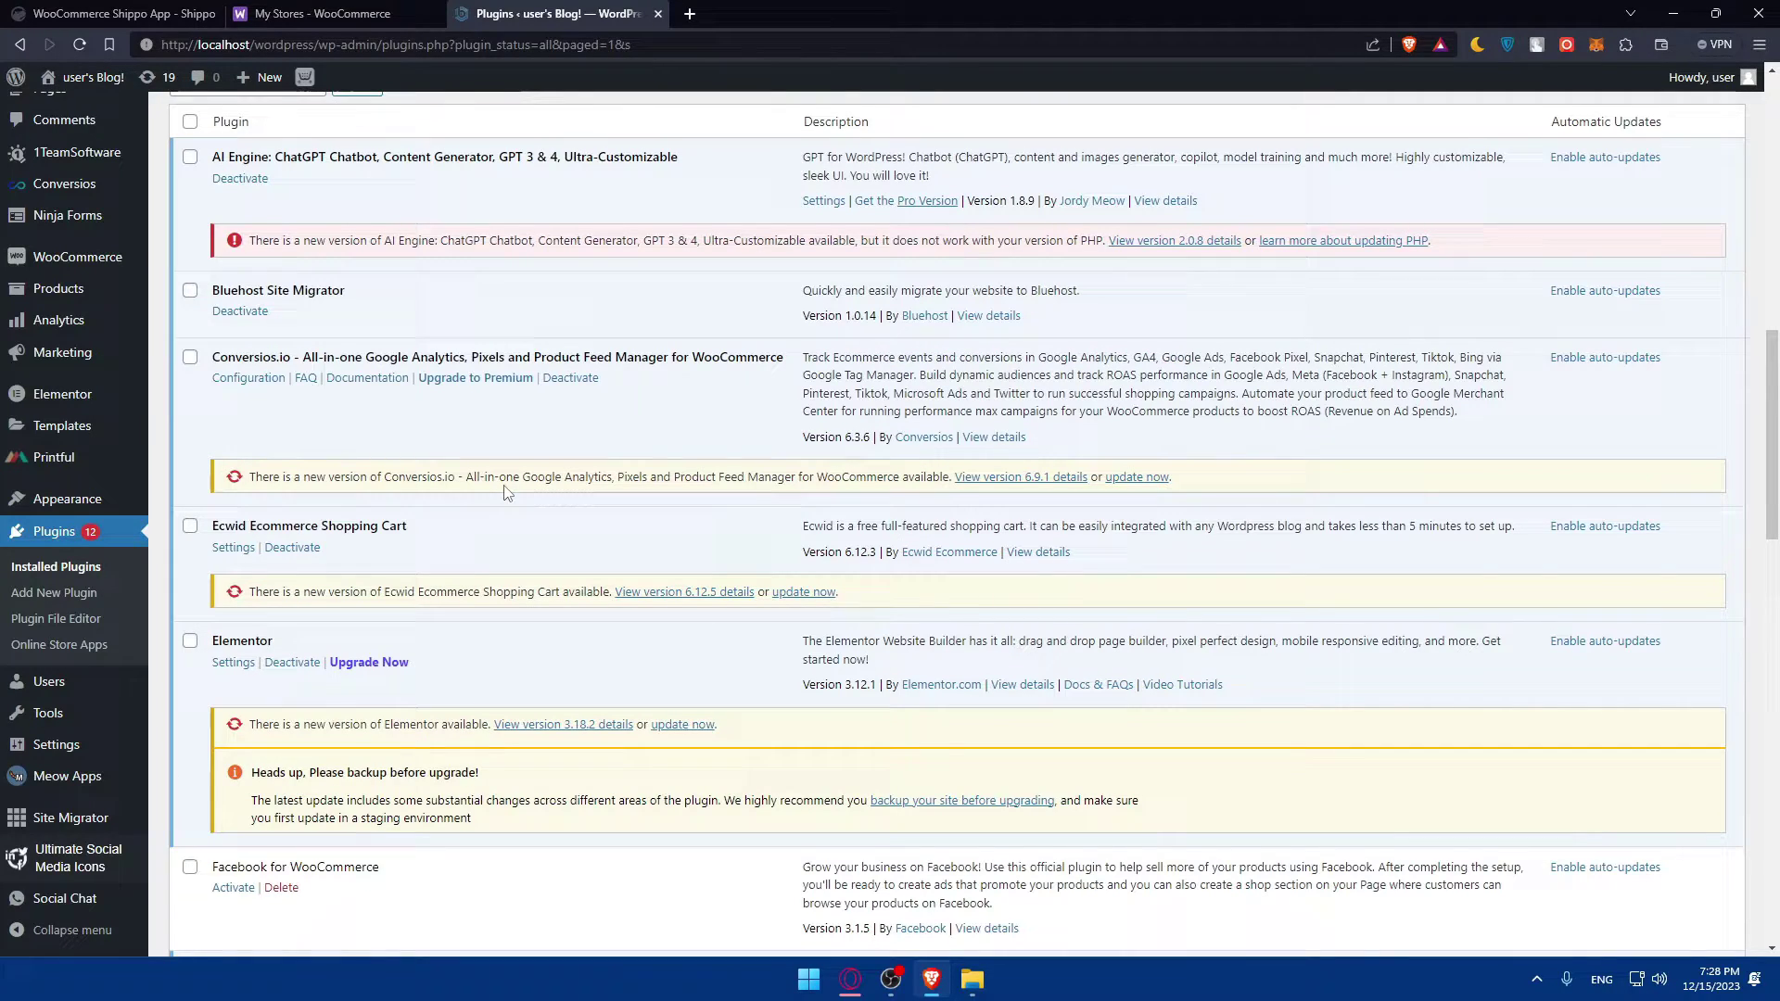
{"action": "scroll", "coordinate": [508, 494], "scroll_direction": "down", "scroll_amount": 4}
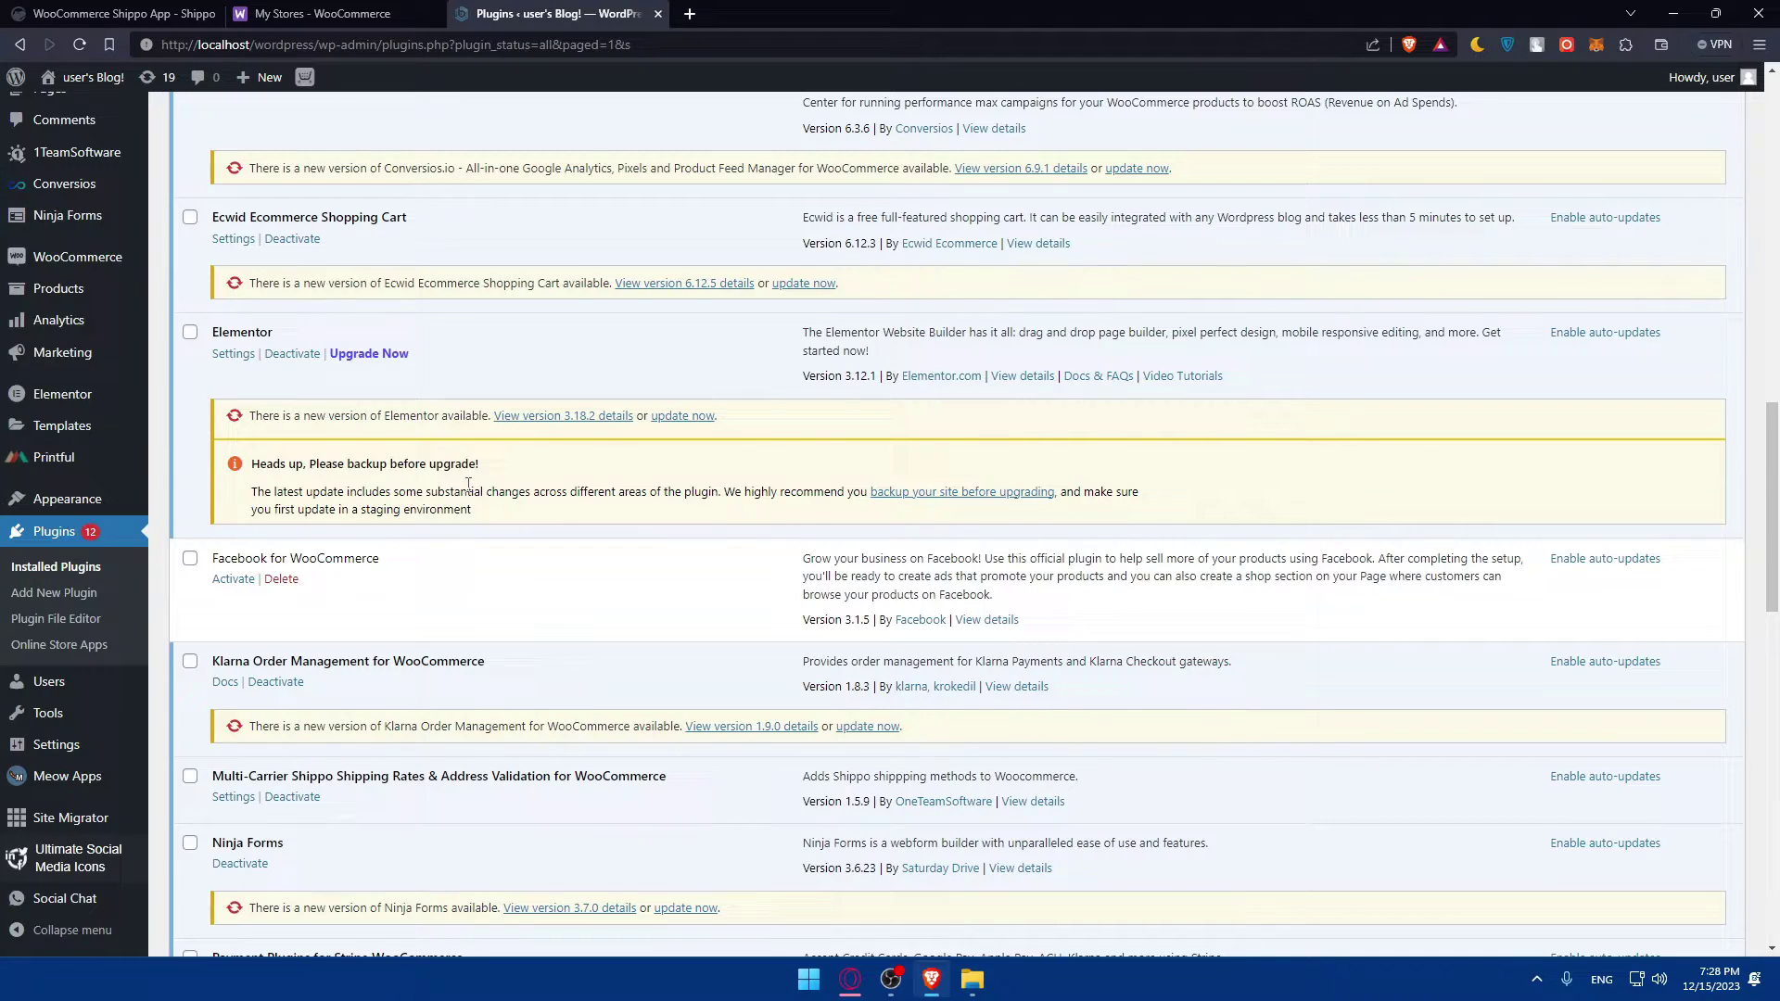
{"action": "scroll", "coordinate": [469, 483], "scroll_direction": "down", "scroll_amount": 2}
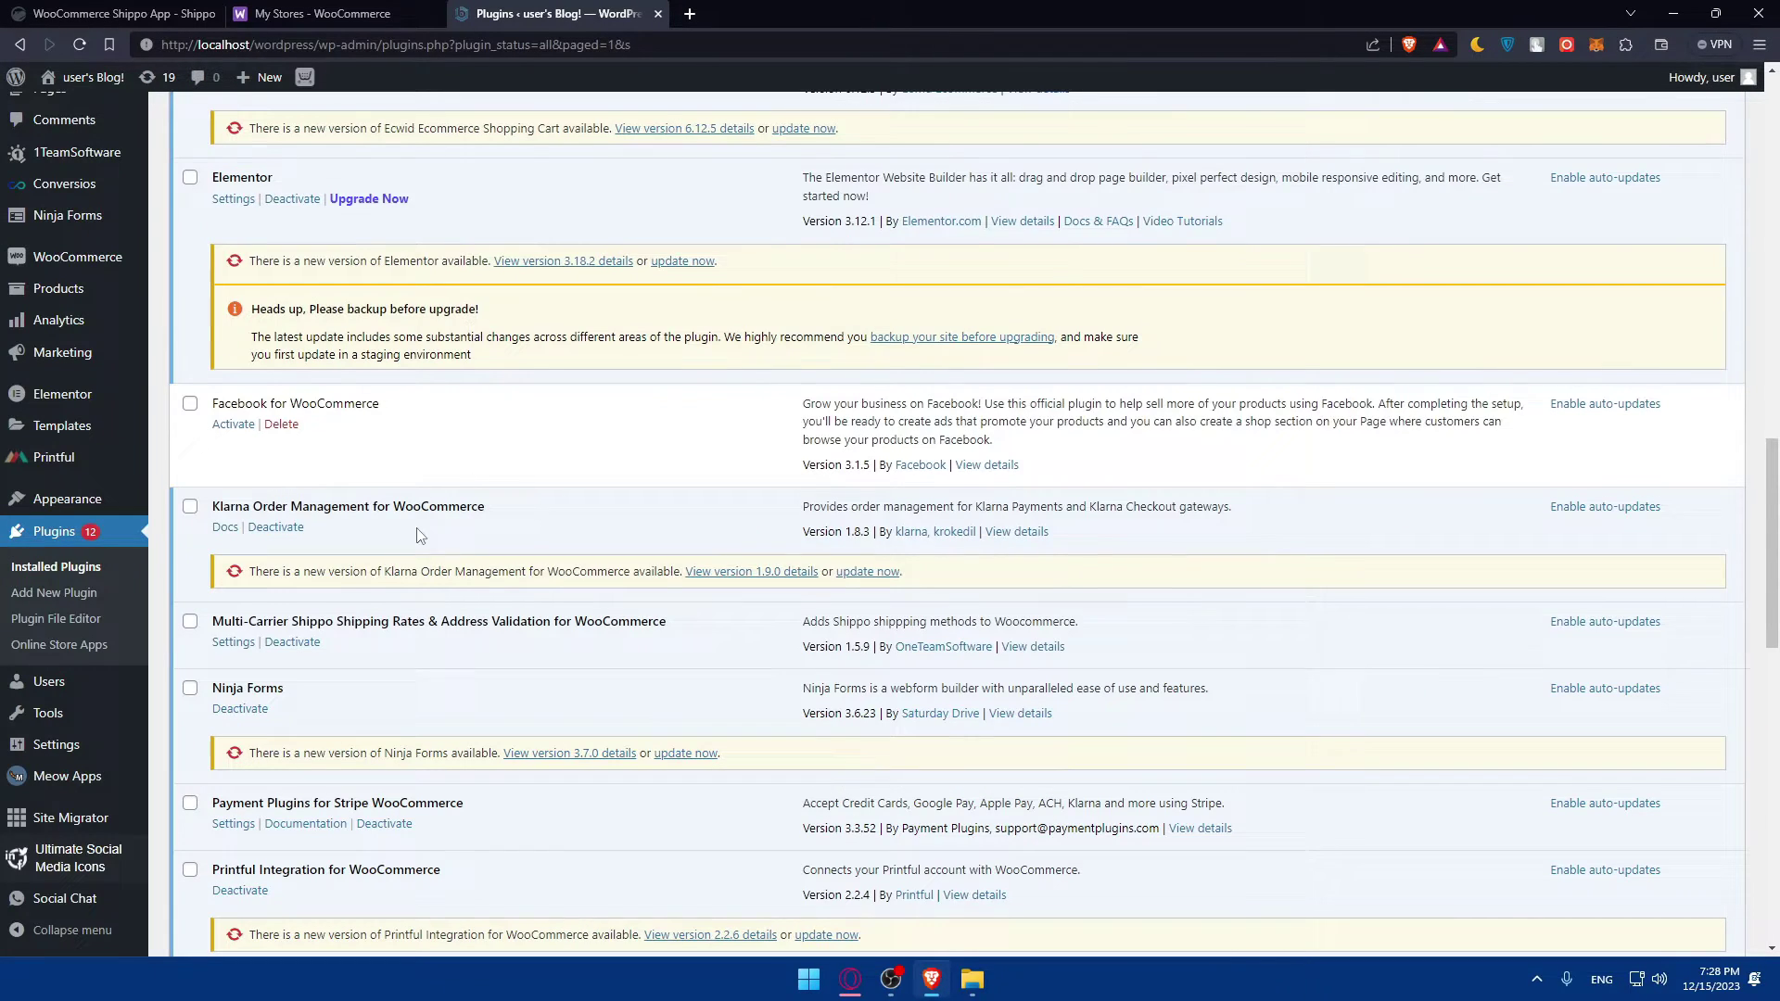
{"action": "scroll", "coordinate": [290, 672], "scroll_direction": "down", "scroll_amount": 2}
{"action": "scroll", "coordinate": [298, 645], "scroll_direction": "down", "scroll_amount": 2}
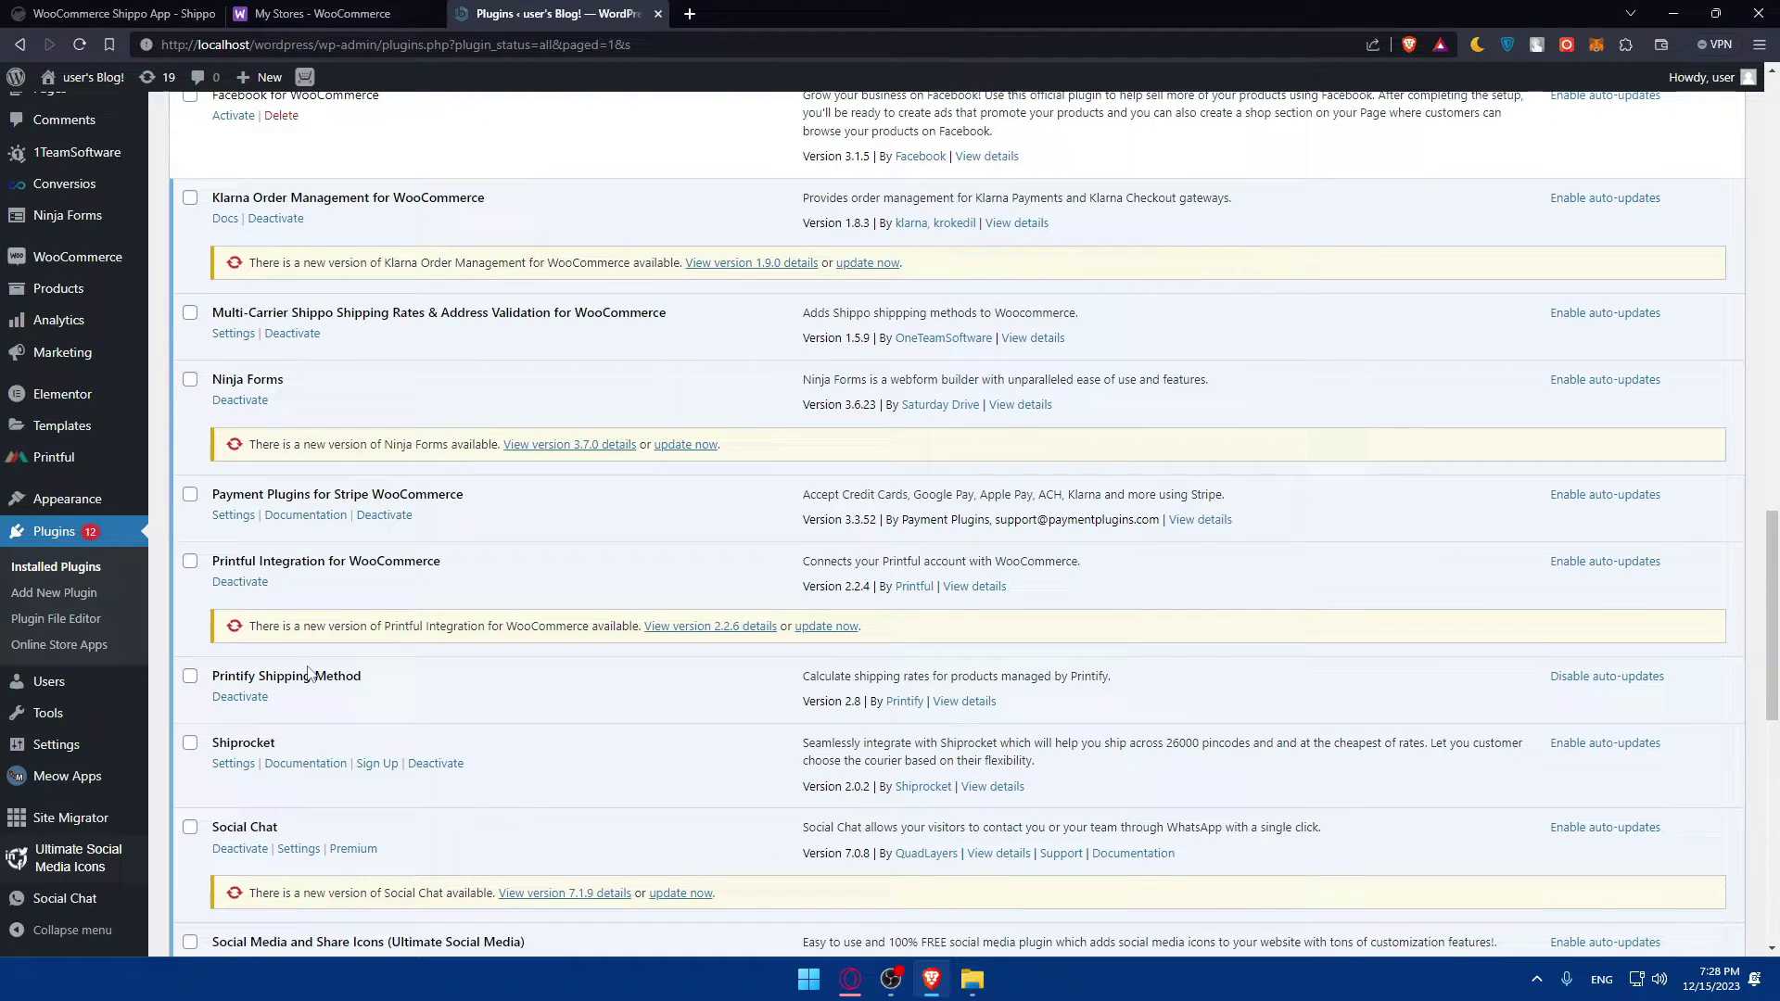
{"action": "scroll", "coordinate": [308, 672], "scroll_direction": "down", "scroll_amount": 10}
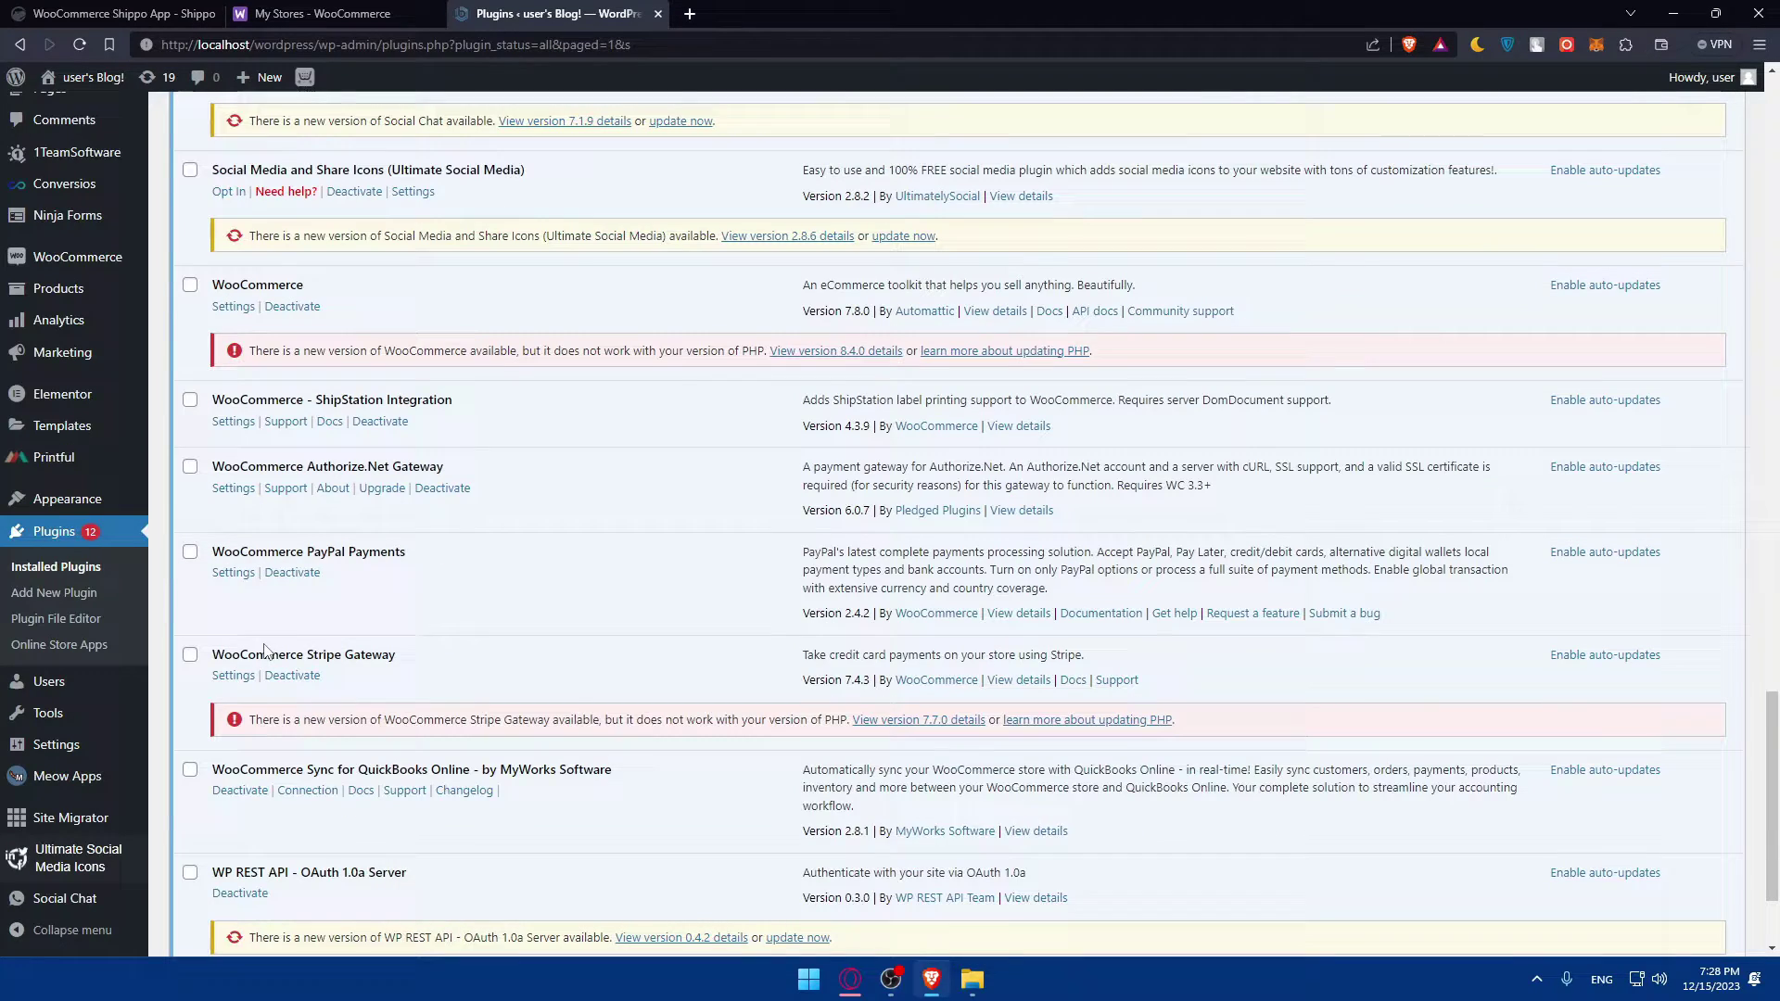
{"action": "scroll", "coordinate": [269, 651], "scroll_direction": "down", "scroll_amount": 2}
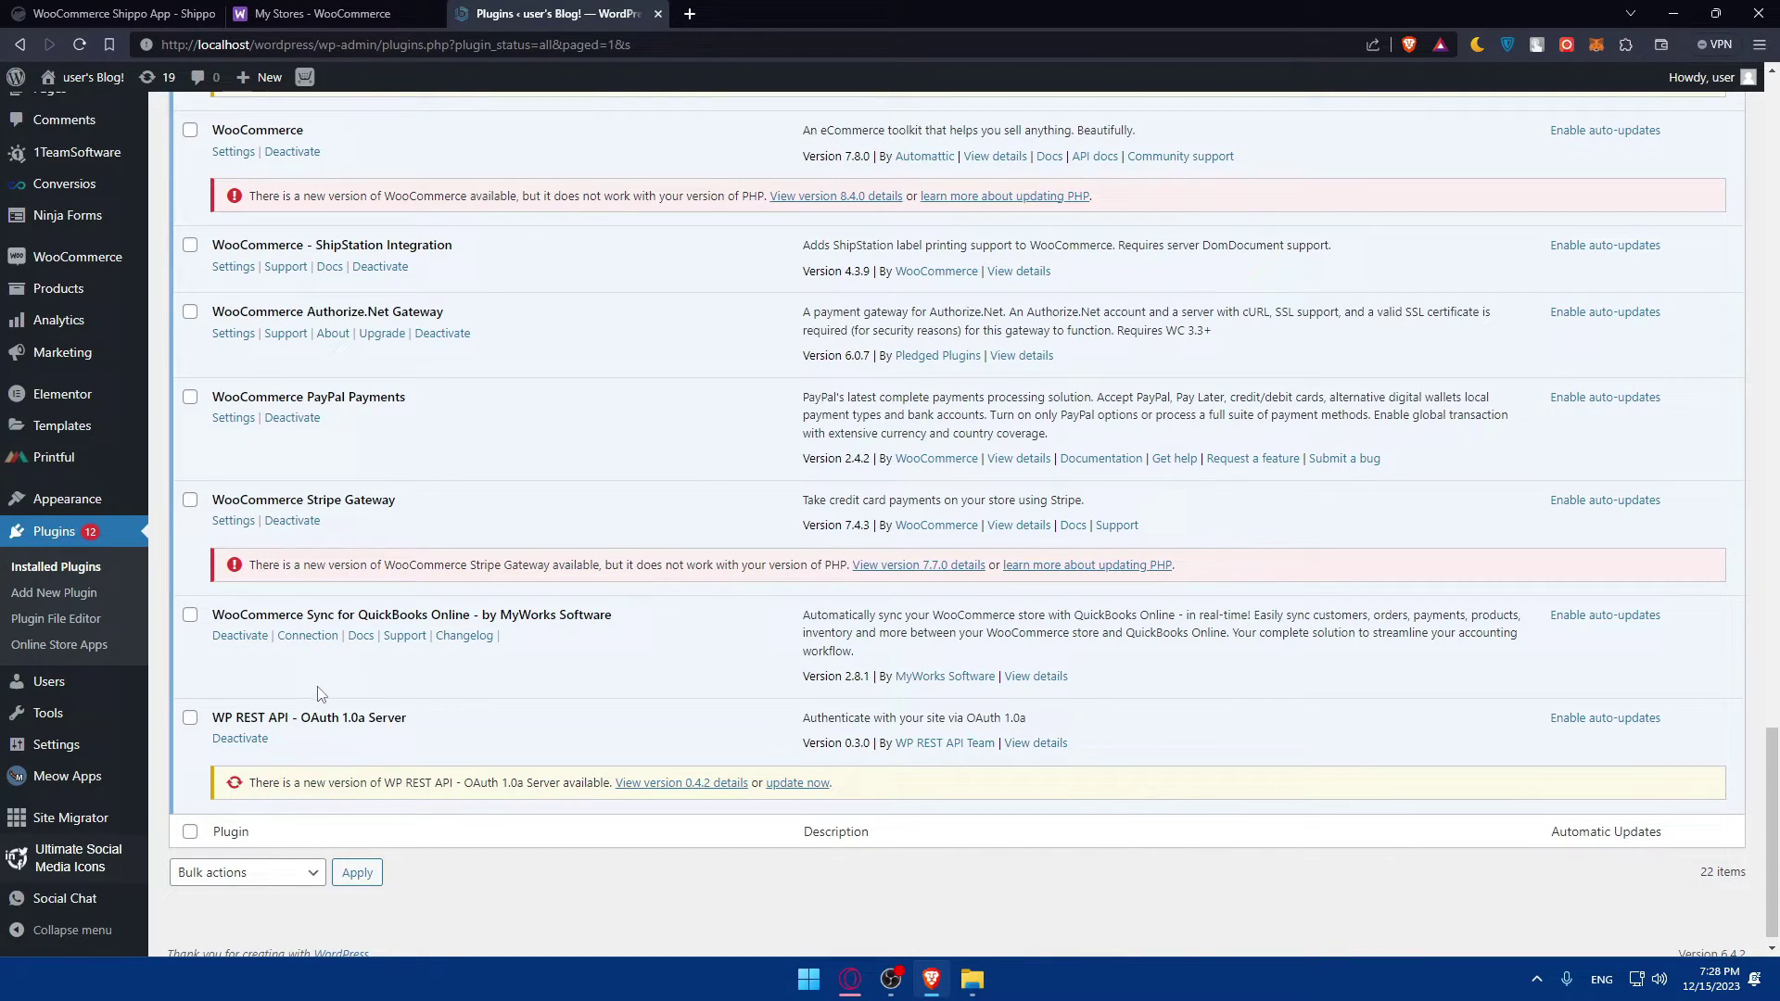
{"action": "scroll", "coordinate": [319, 688], "scroll_direction": "up", "scroll_amount": 2}
{"action": "scroll", "coordinate": [319, 688], "scroll_direction": "up", "scroll_amount": 6}
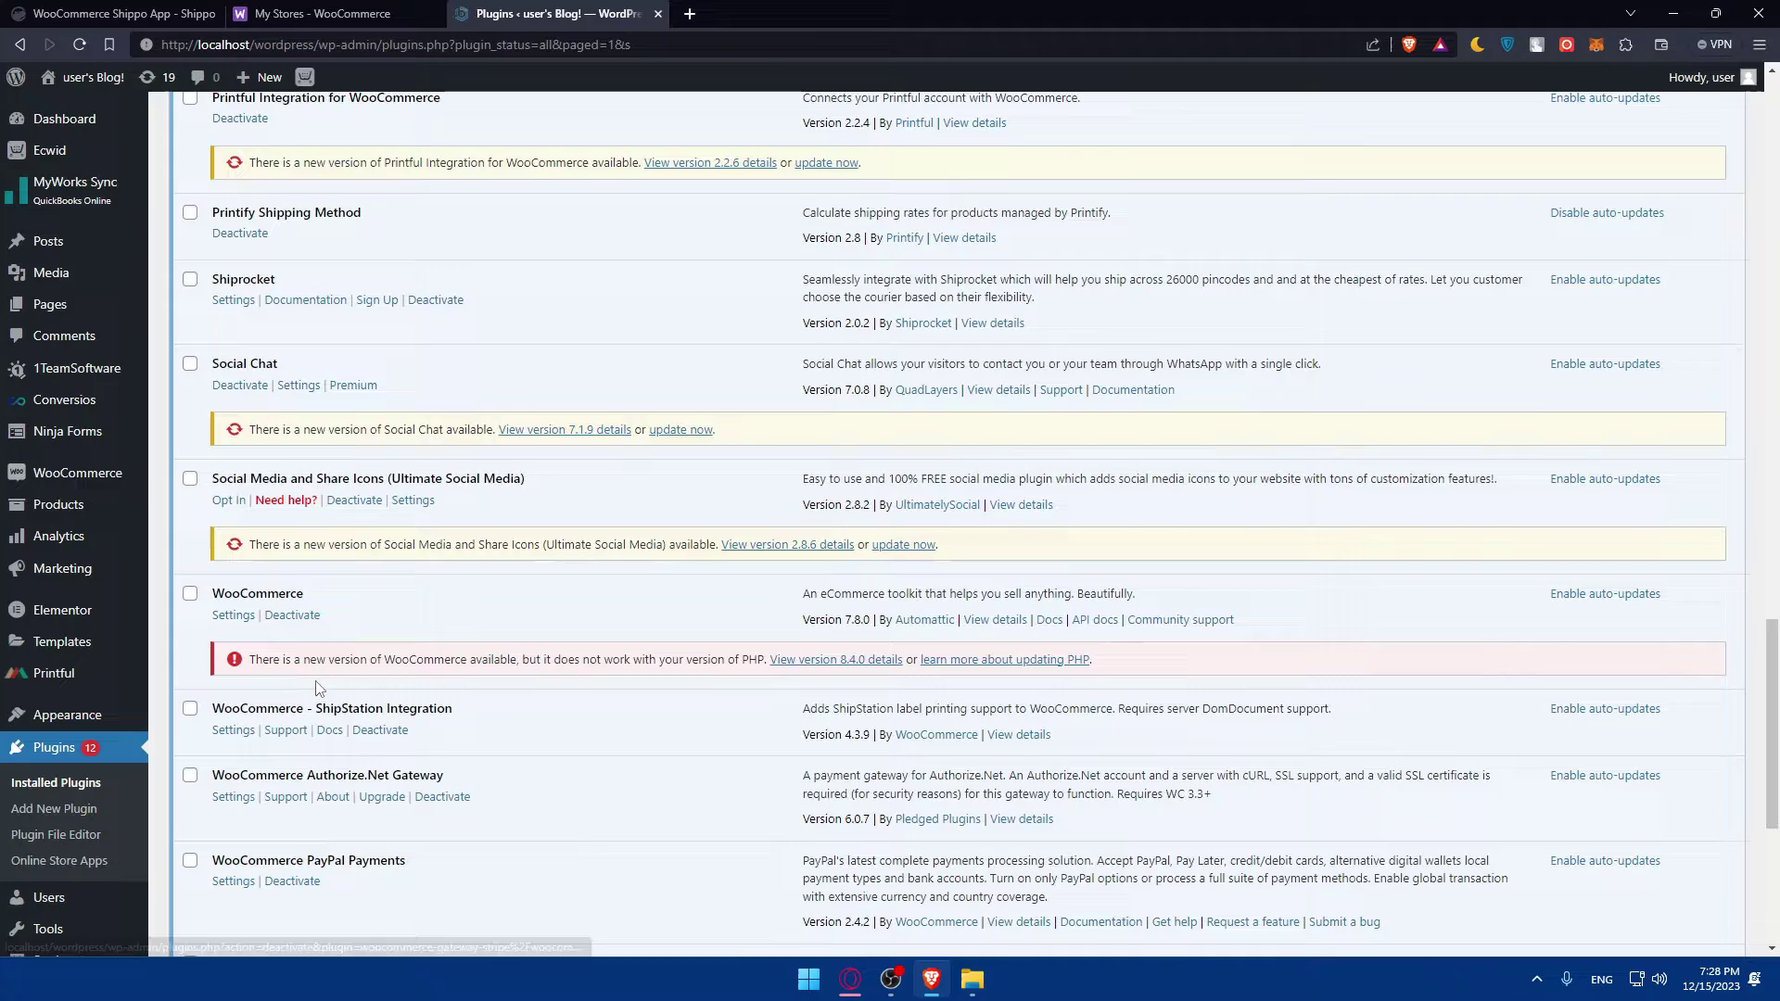
{"action": "scroll", "coordinate": [315, 686], "scroll_direction": "up", "scroll_amount": 13}
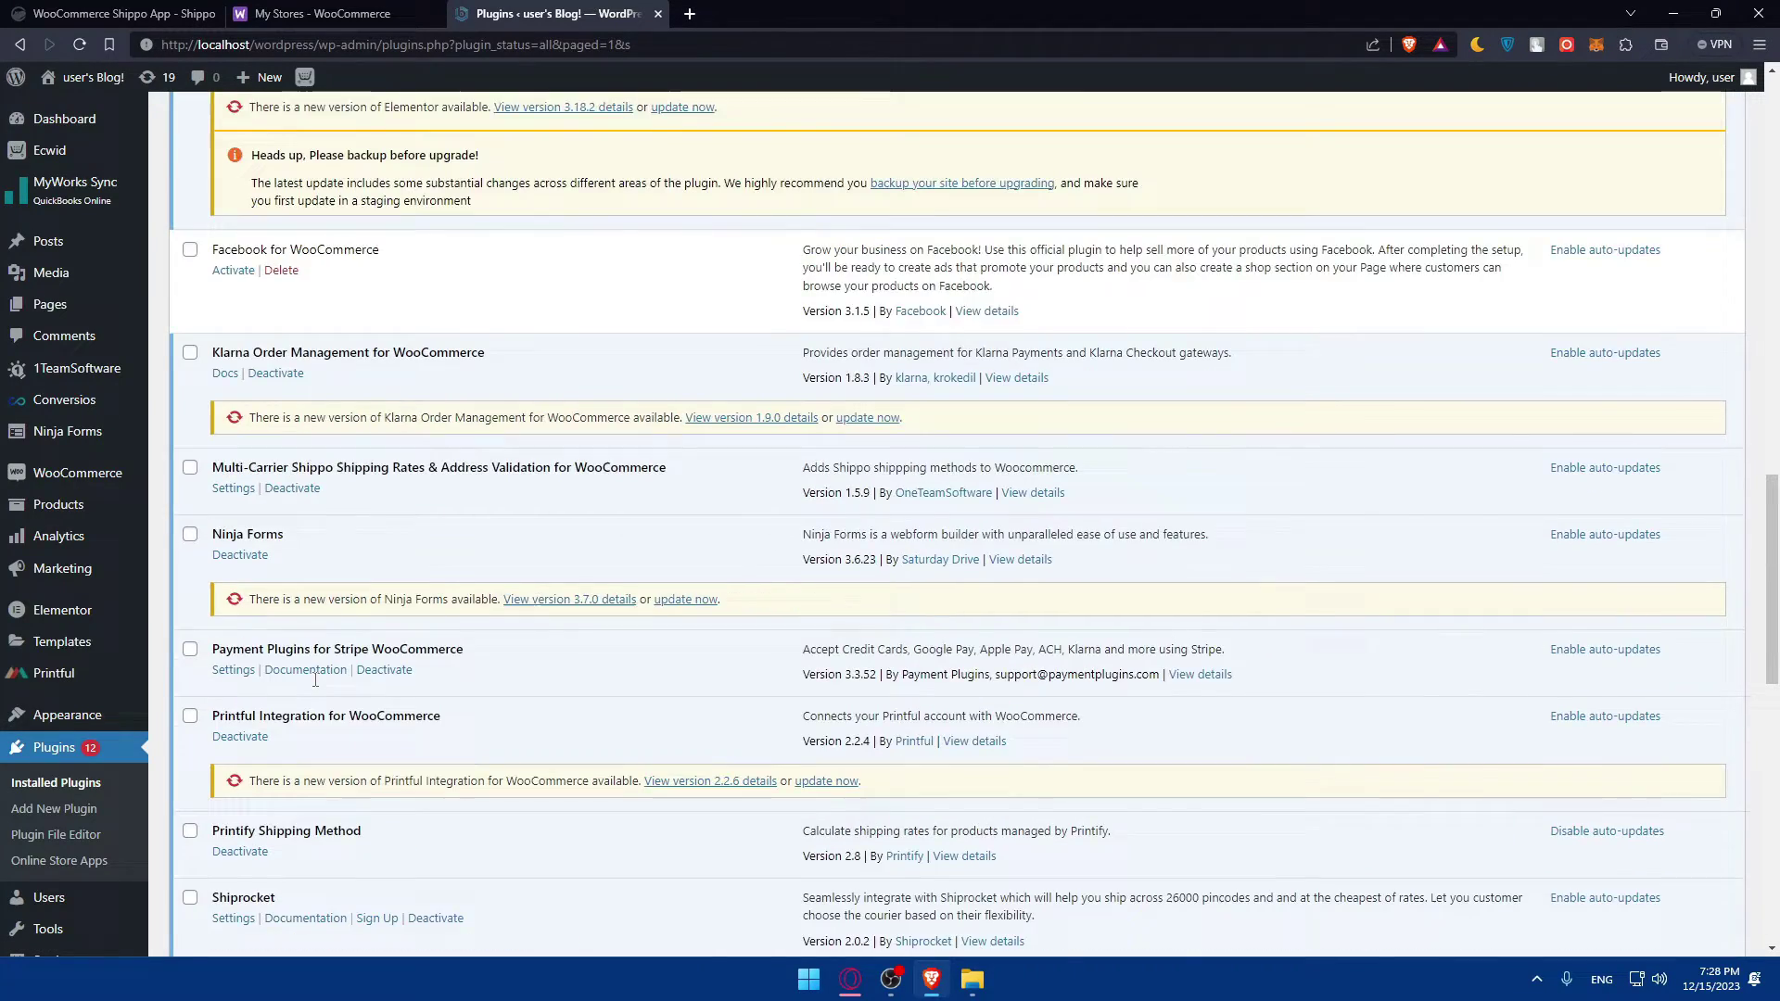
{"action": "scroll", "coordinate": [318, 687], "scroll_direction": "up", "scroll_amount": 2}
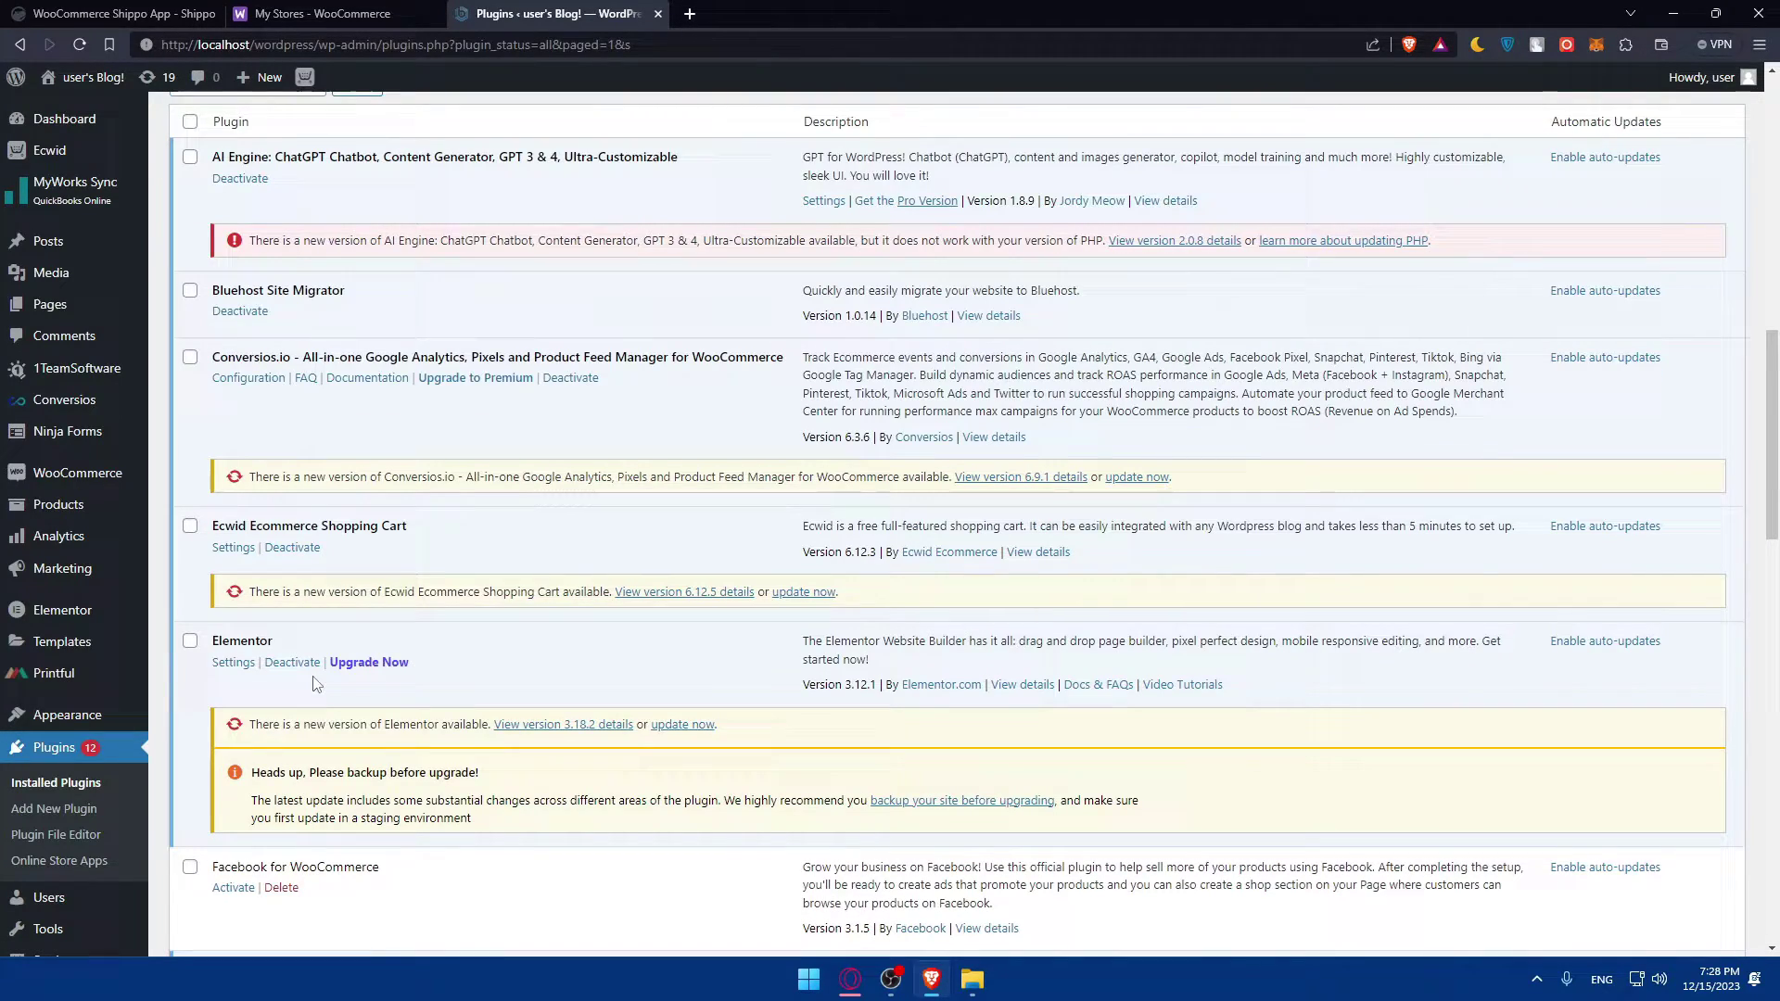
{"action": "scroll", "coordinate": [316, 682], "scroll_direction": "down", "scroll_amount": 6}
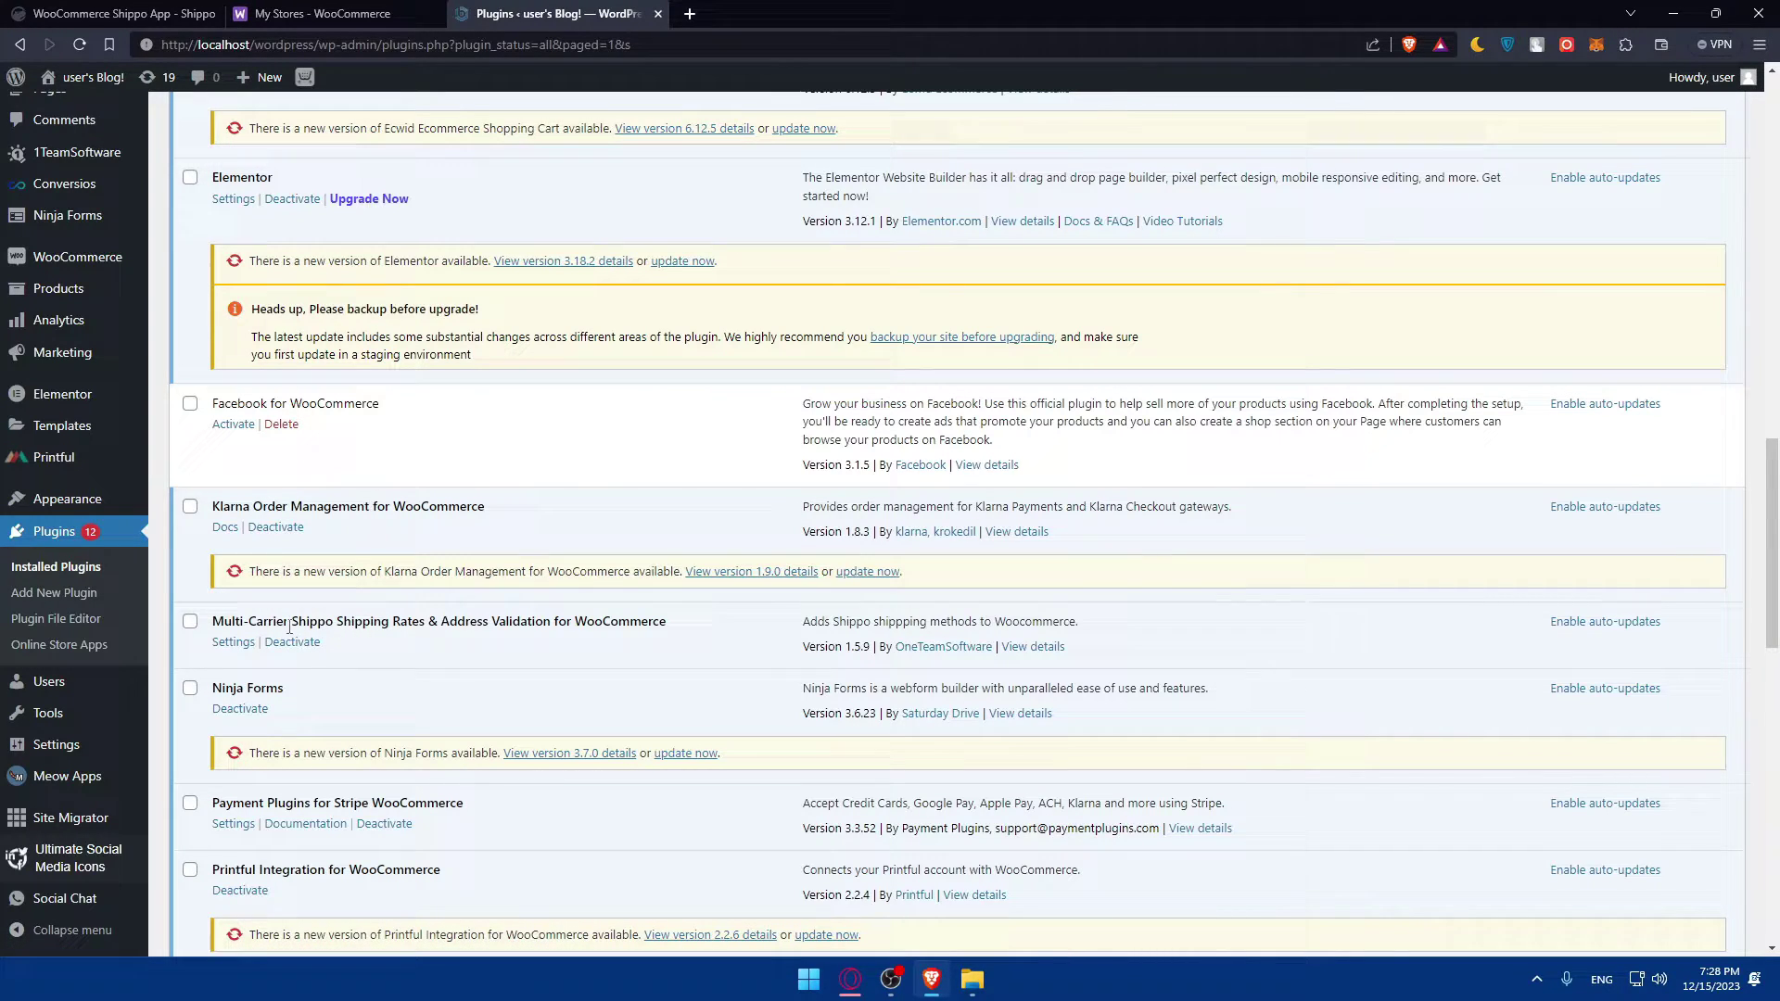
Open the Shippo Shipping settings page and read the live shipping rates description.
{"action": "left_click", "coordinate": [234, 643]}
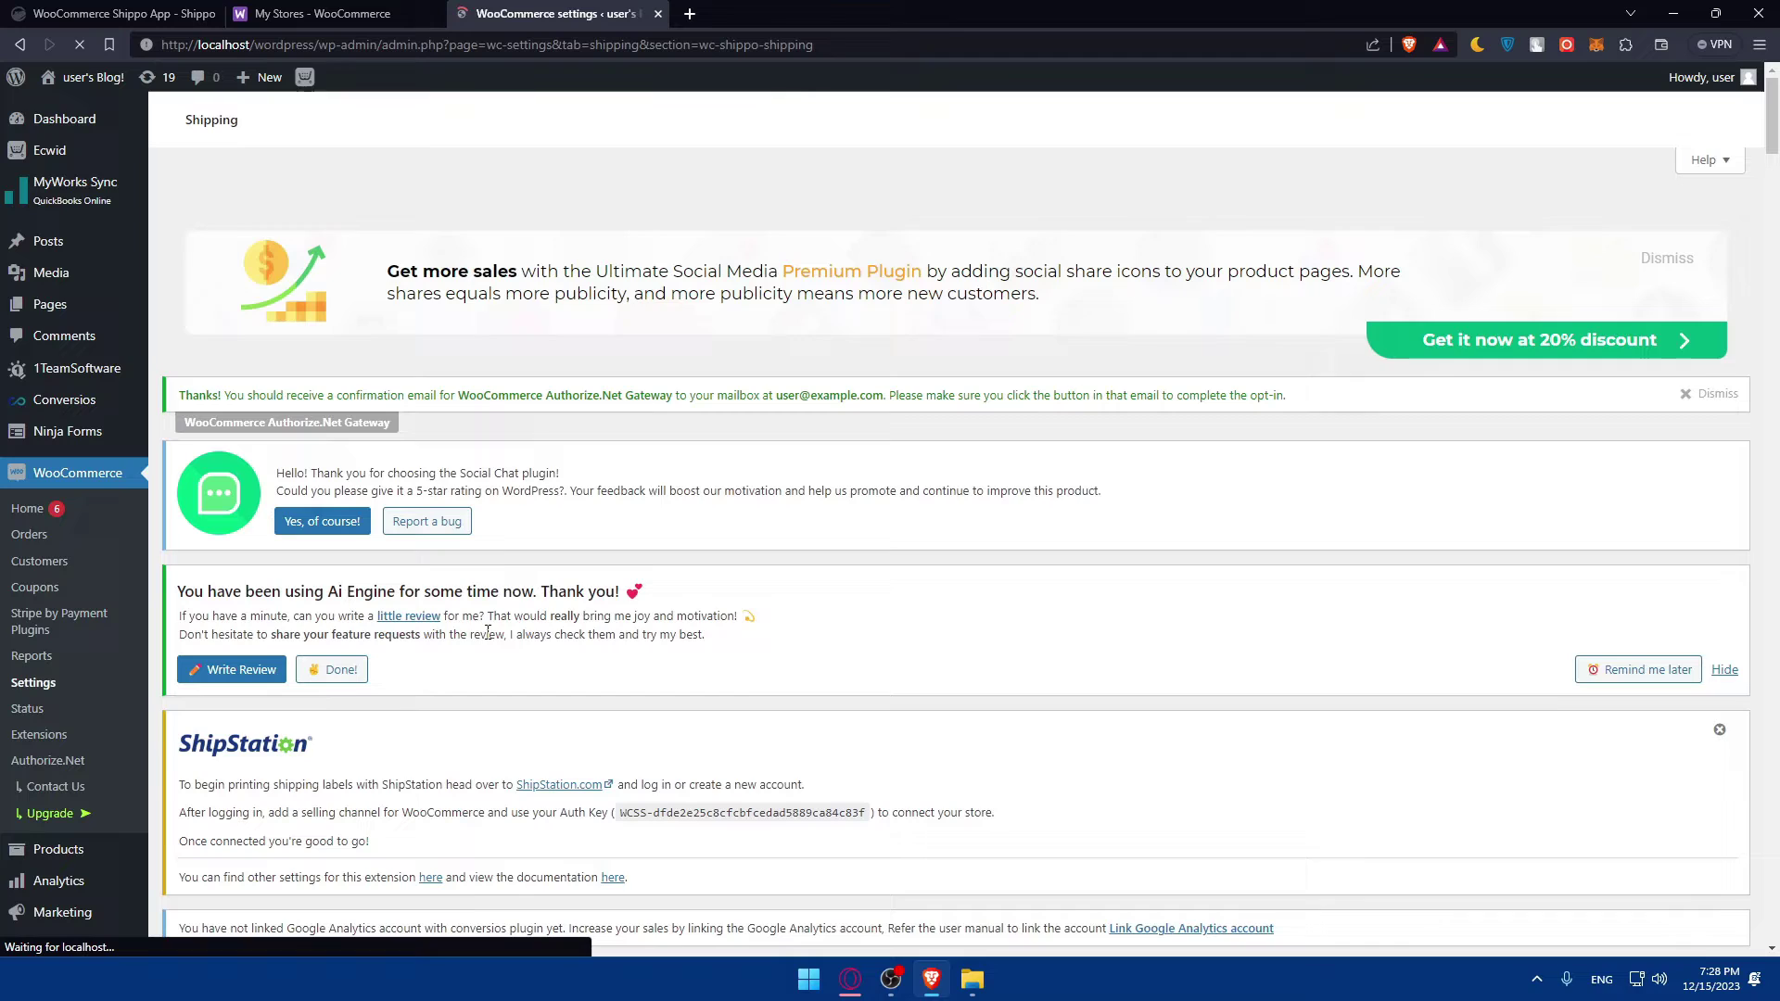
{"action": "scroll", "coordinate": [512, 603], "scroll_direction": "down", "scroll_amount": 8}
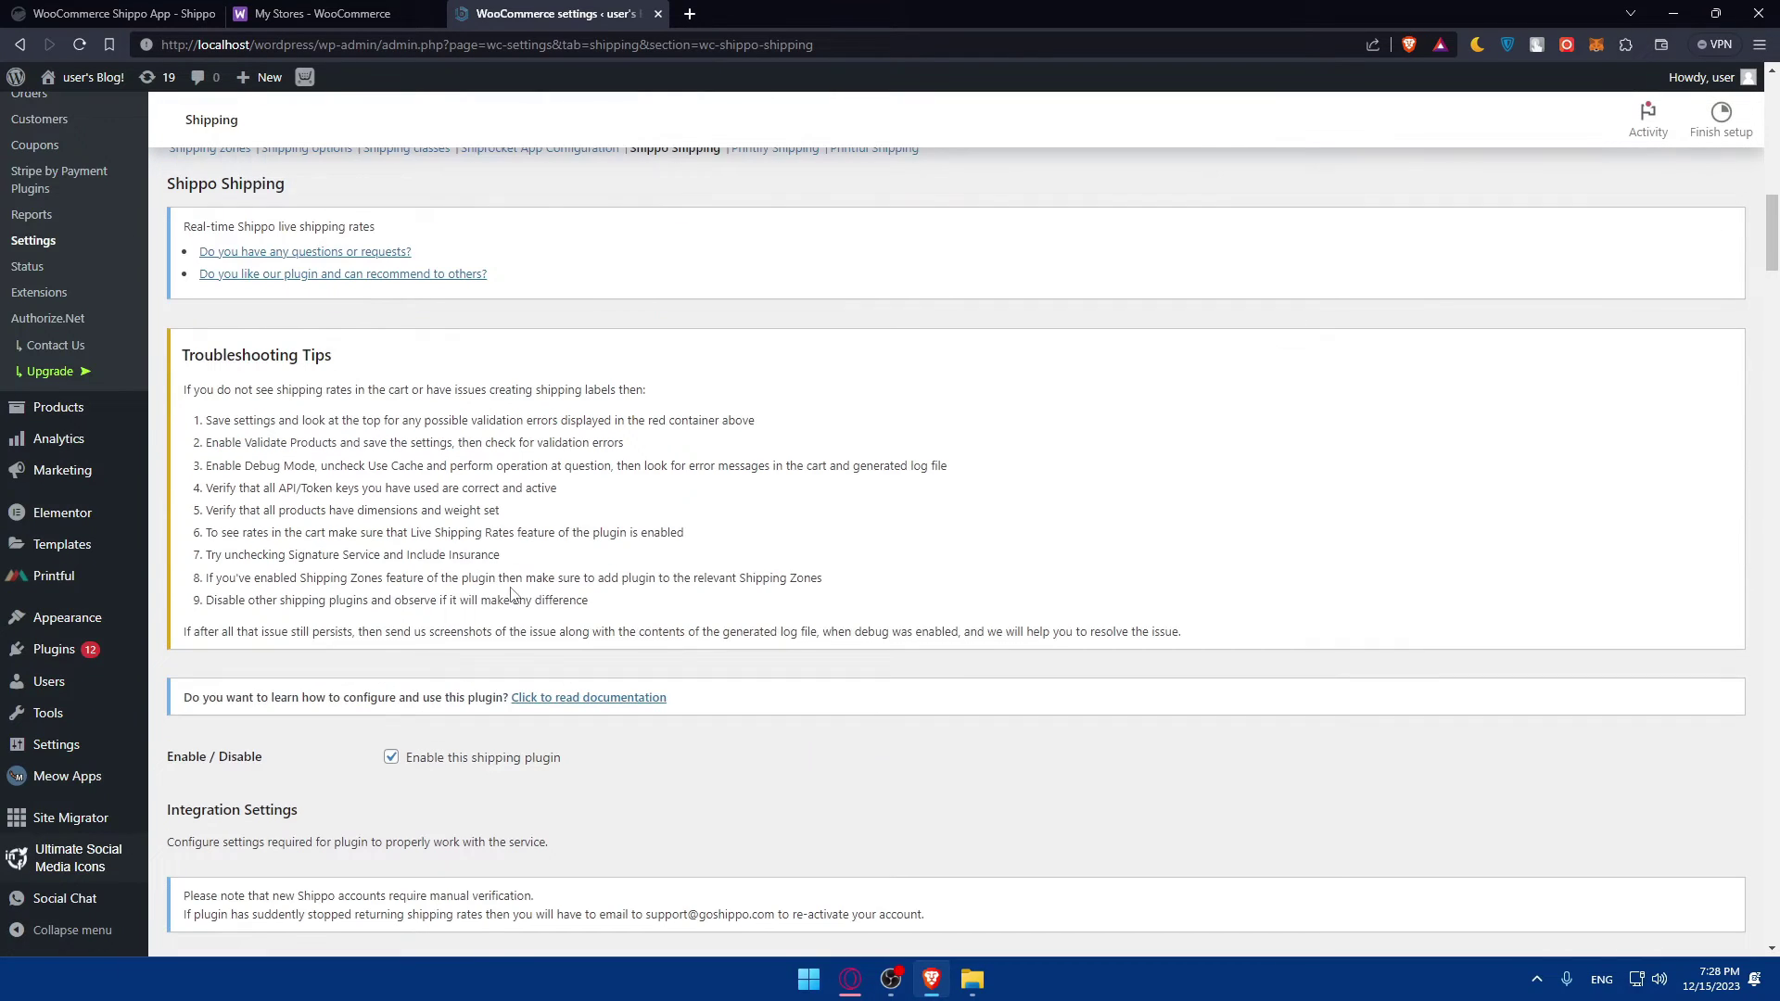
{"action": "scroll", "coordinate": [511, 580], "scroll_direction": "up", "scroll_amount": 2}
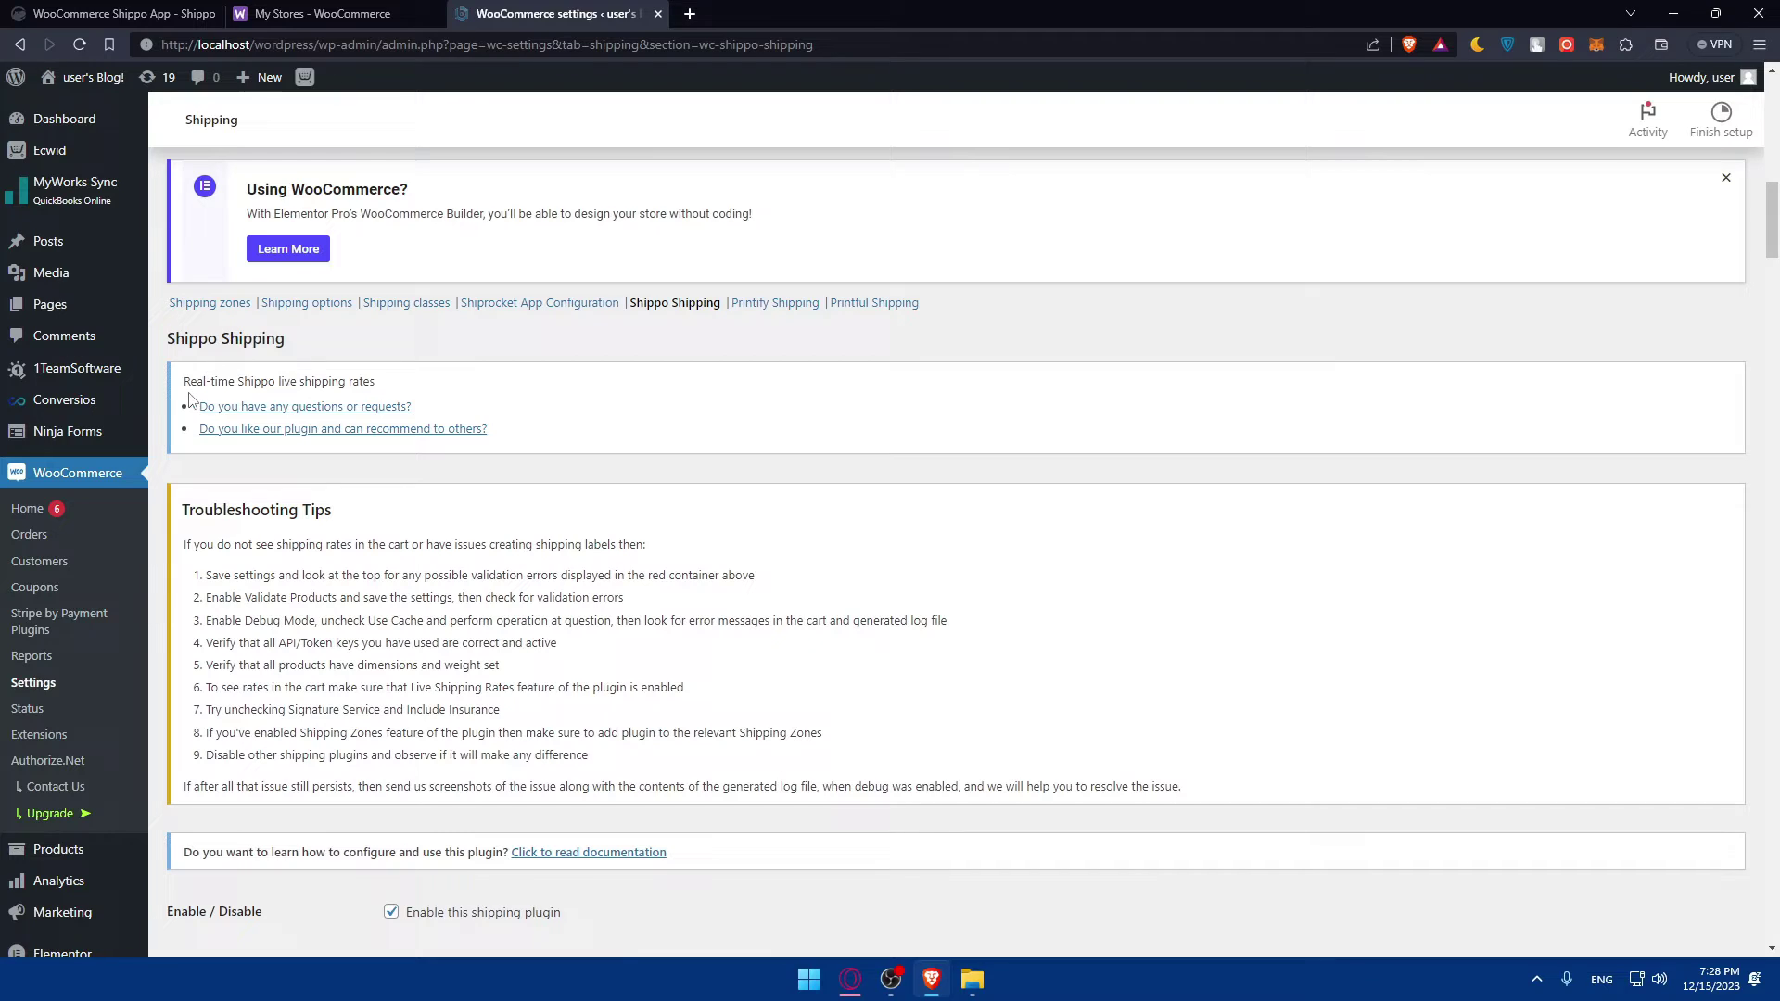
{"action": "left_click_drag", "start_coordinate": [183, 382], "coordinate": [486, 386]}
{"action": "left_click", "coordinate": [480, 386]}
Scroll past Troubleshooting Tips to the empty Live and Sandbox API token fields.
{"action": "scroll", "coordinate": [315, 420], "scroll_direction": "down", "scroll_amount": 4}
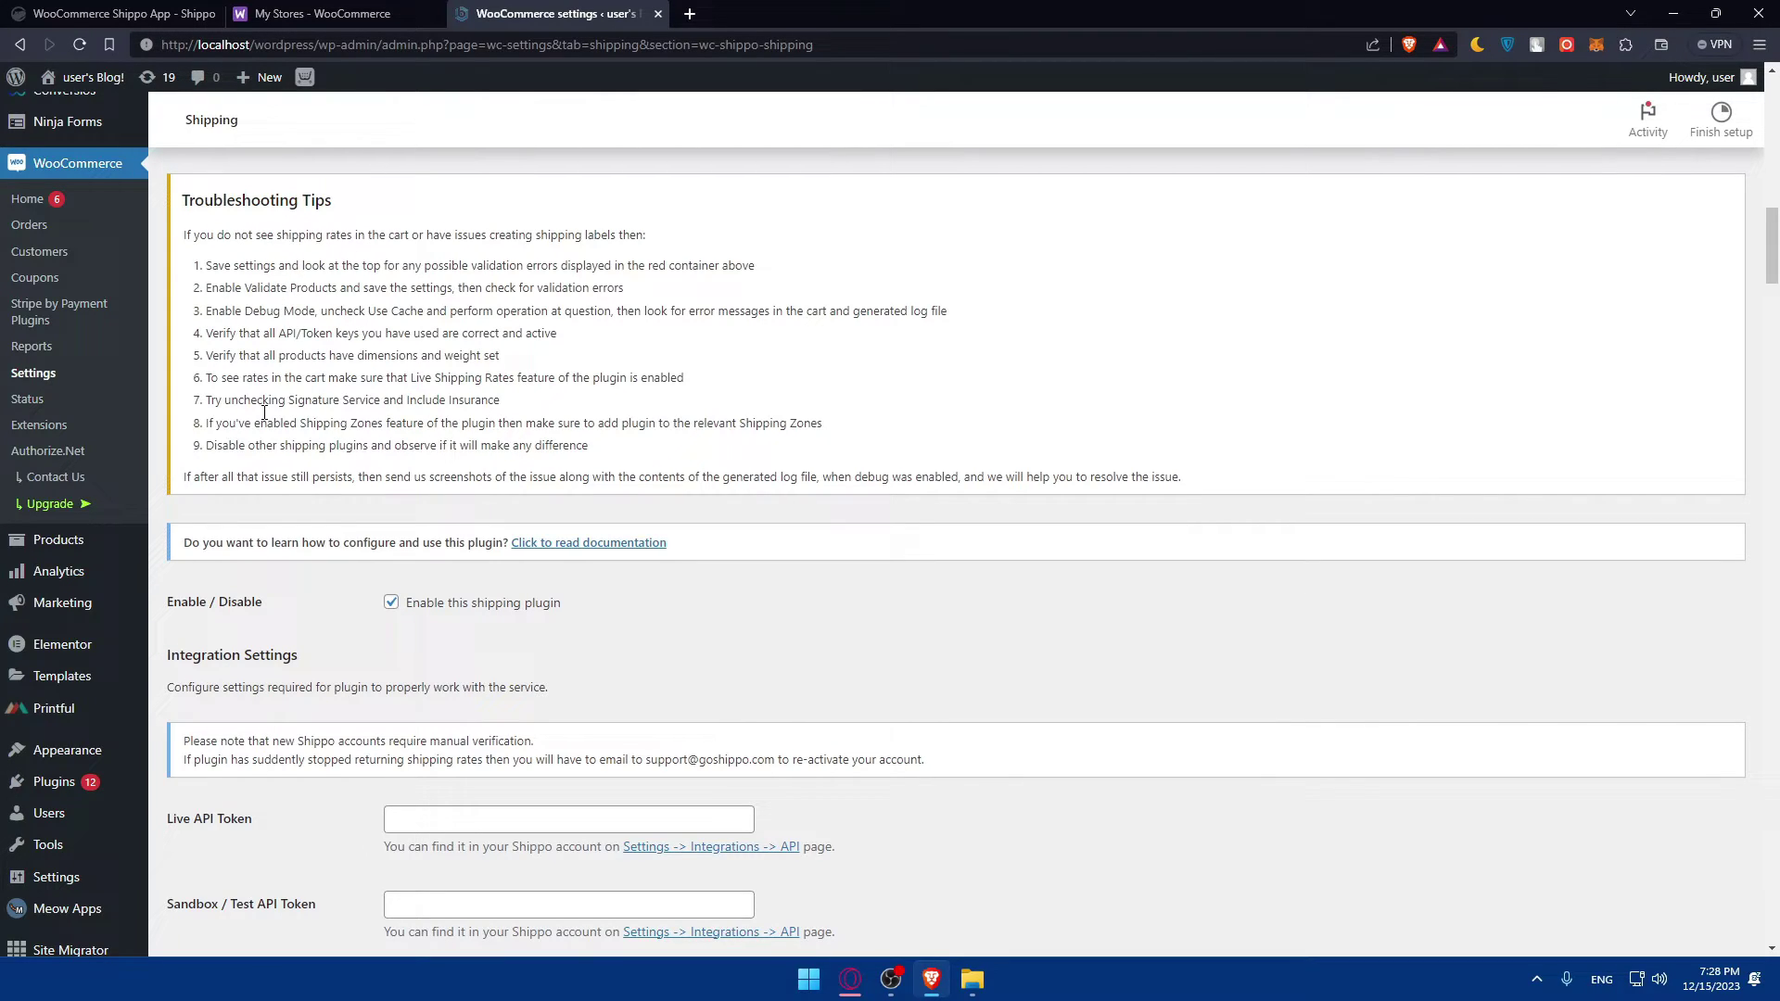
{"action": "scroll", "coordinate": [422, 417], "scroll_direction": "down", "scroll_amount": 2}
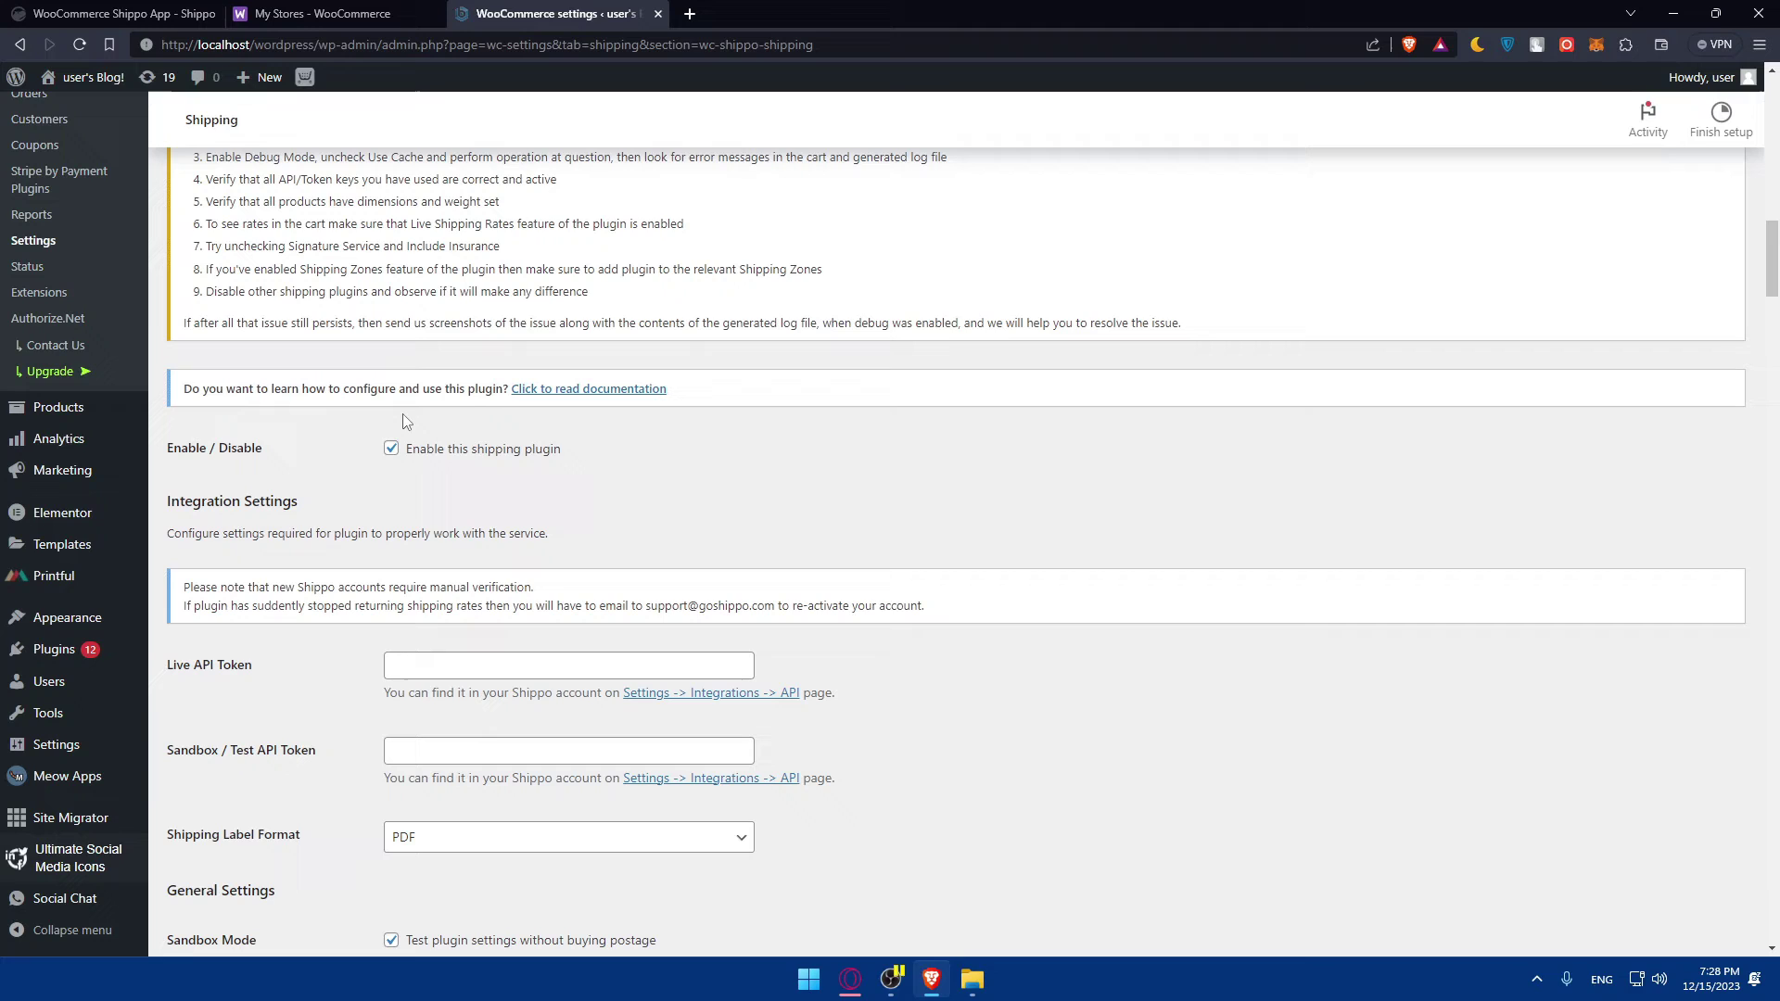
{"action": "scroll", "coordinate": [328, 511], "scroll_direction": "down", "scroll_amount": 2}
{"action": "scroll", "coordinate": [326, 512], "scroll_direction": "up", "scroll_amount": 3}
{"action": "scroll", "coordinate": [324, 505], "scroll_direction": "down", "scroll_amount": 3}
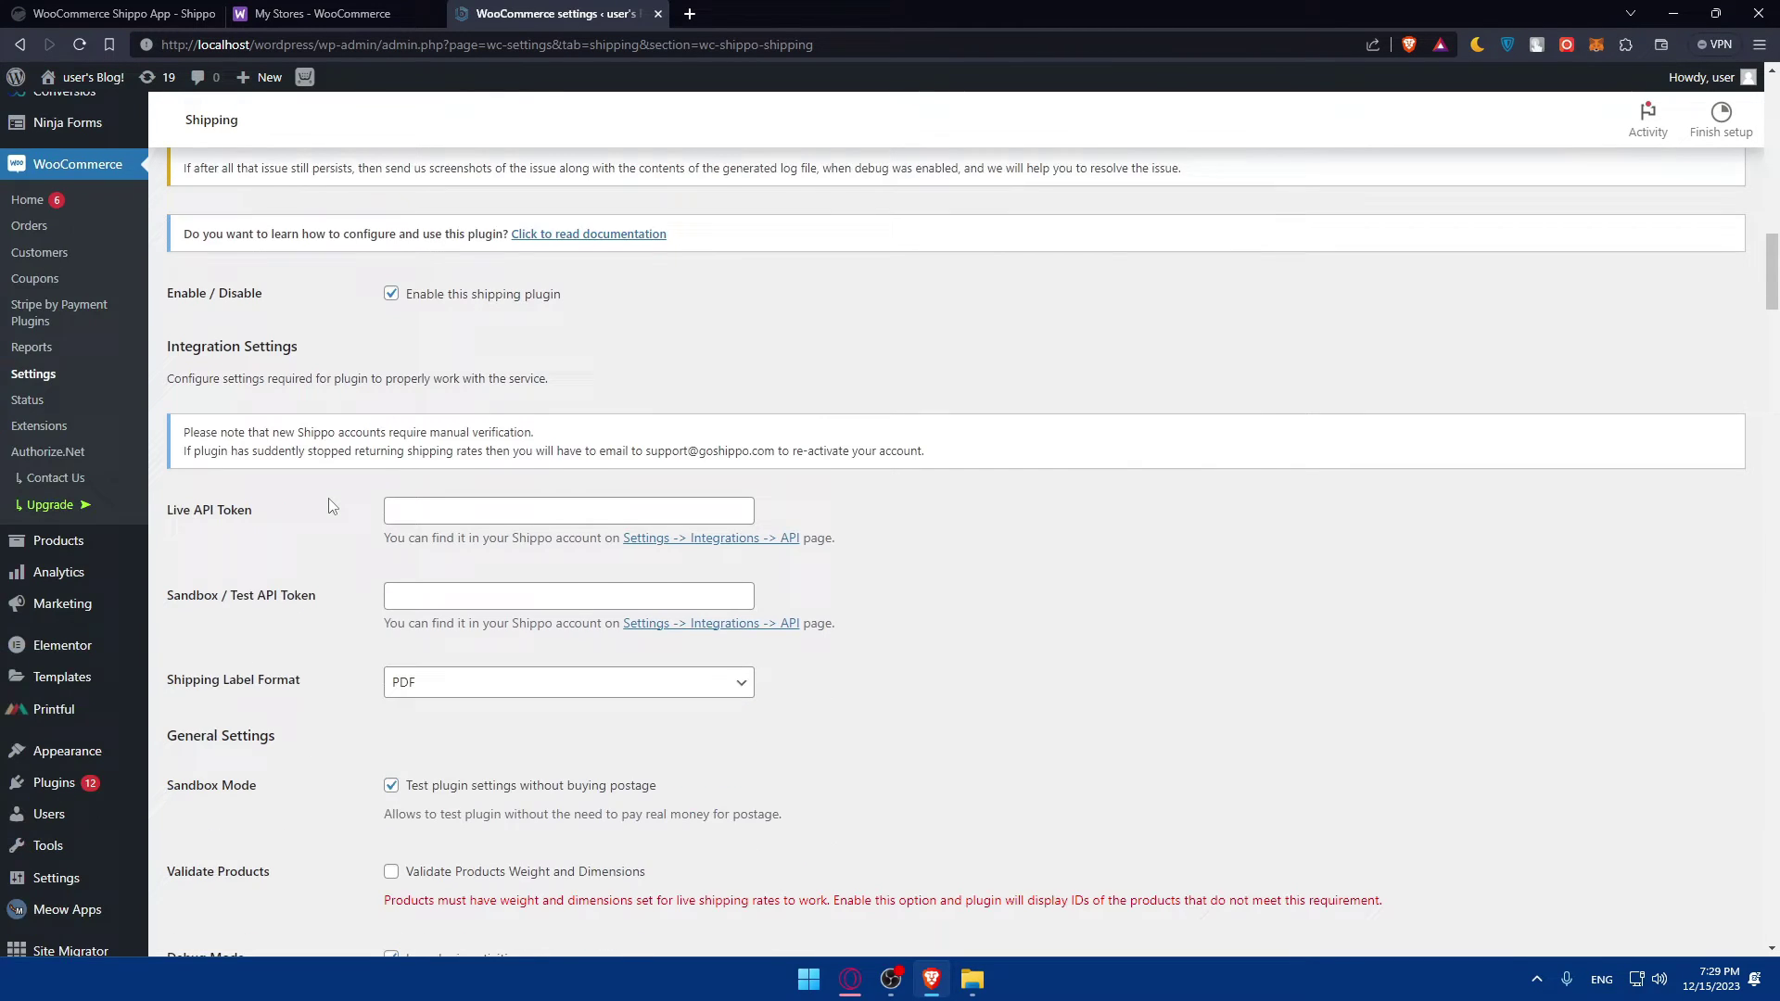
{"action": "scroll", "coordinate": [323, 499], "scroll_direction": "up", "scroll_amount": 2}
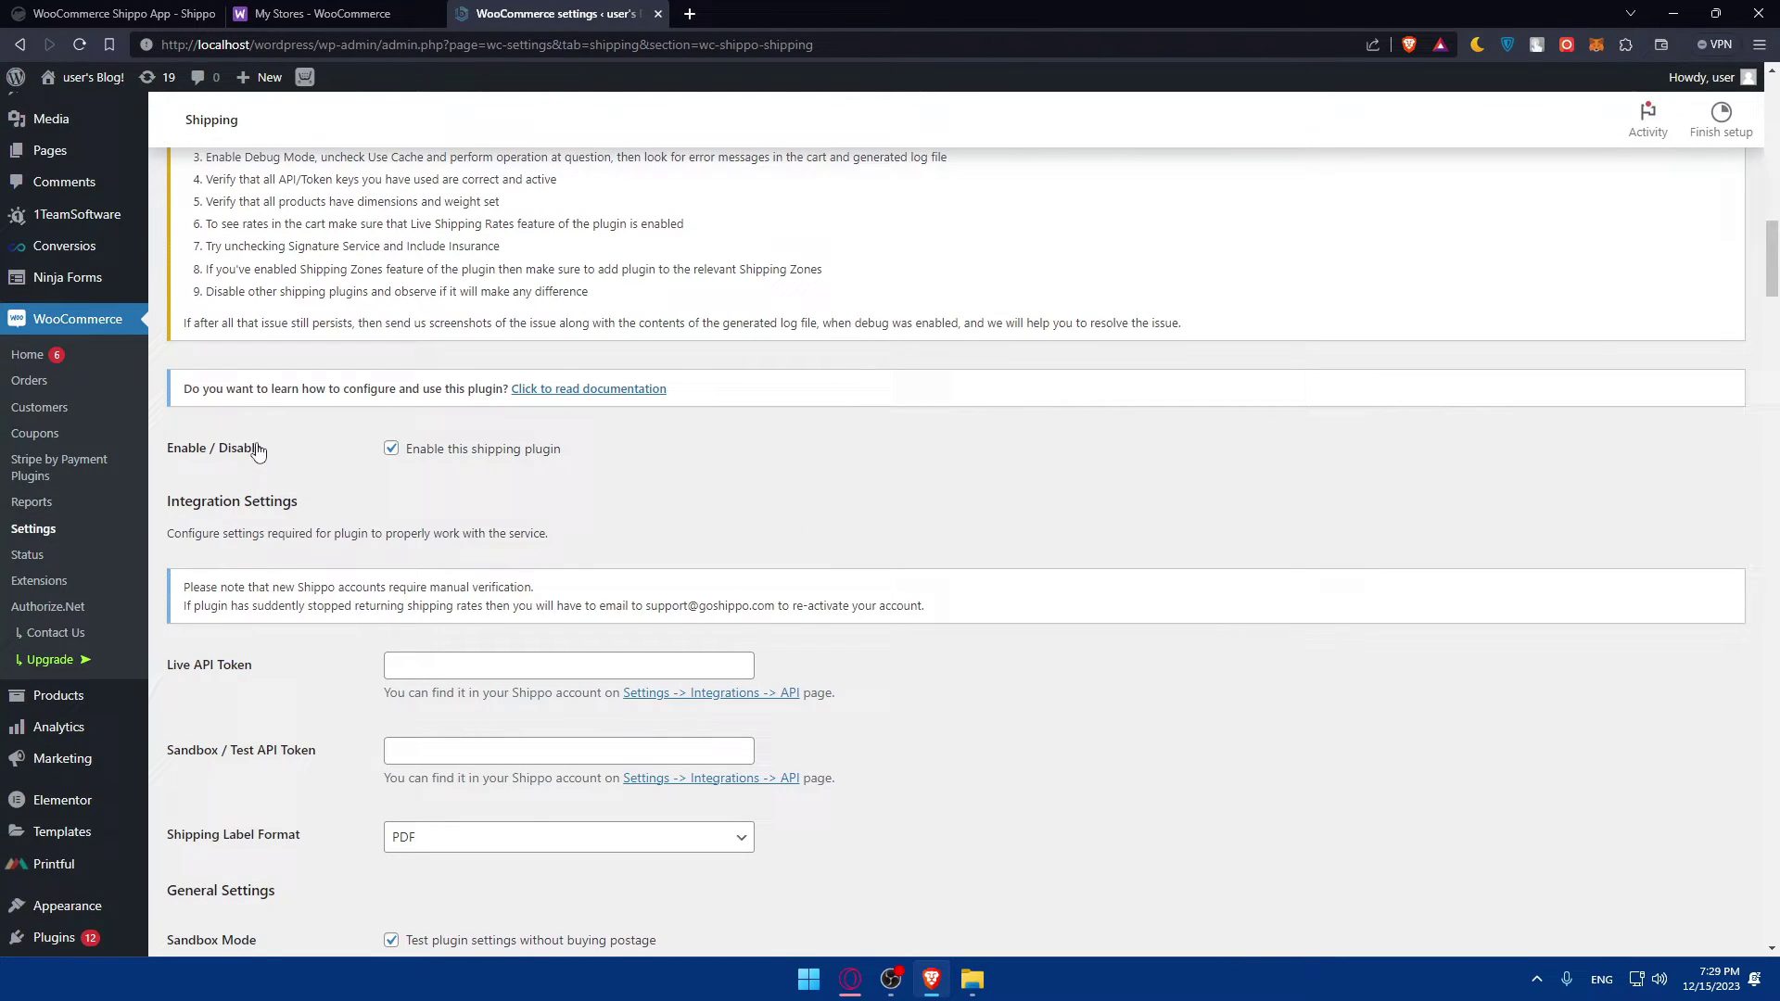
{"action": "scroll", "coordinate": [414, 409], "scroll_direction": "down", "scroll_amount": 3}
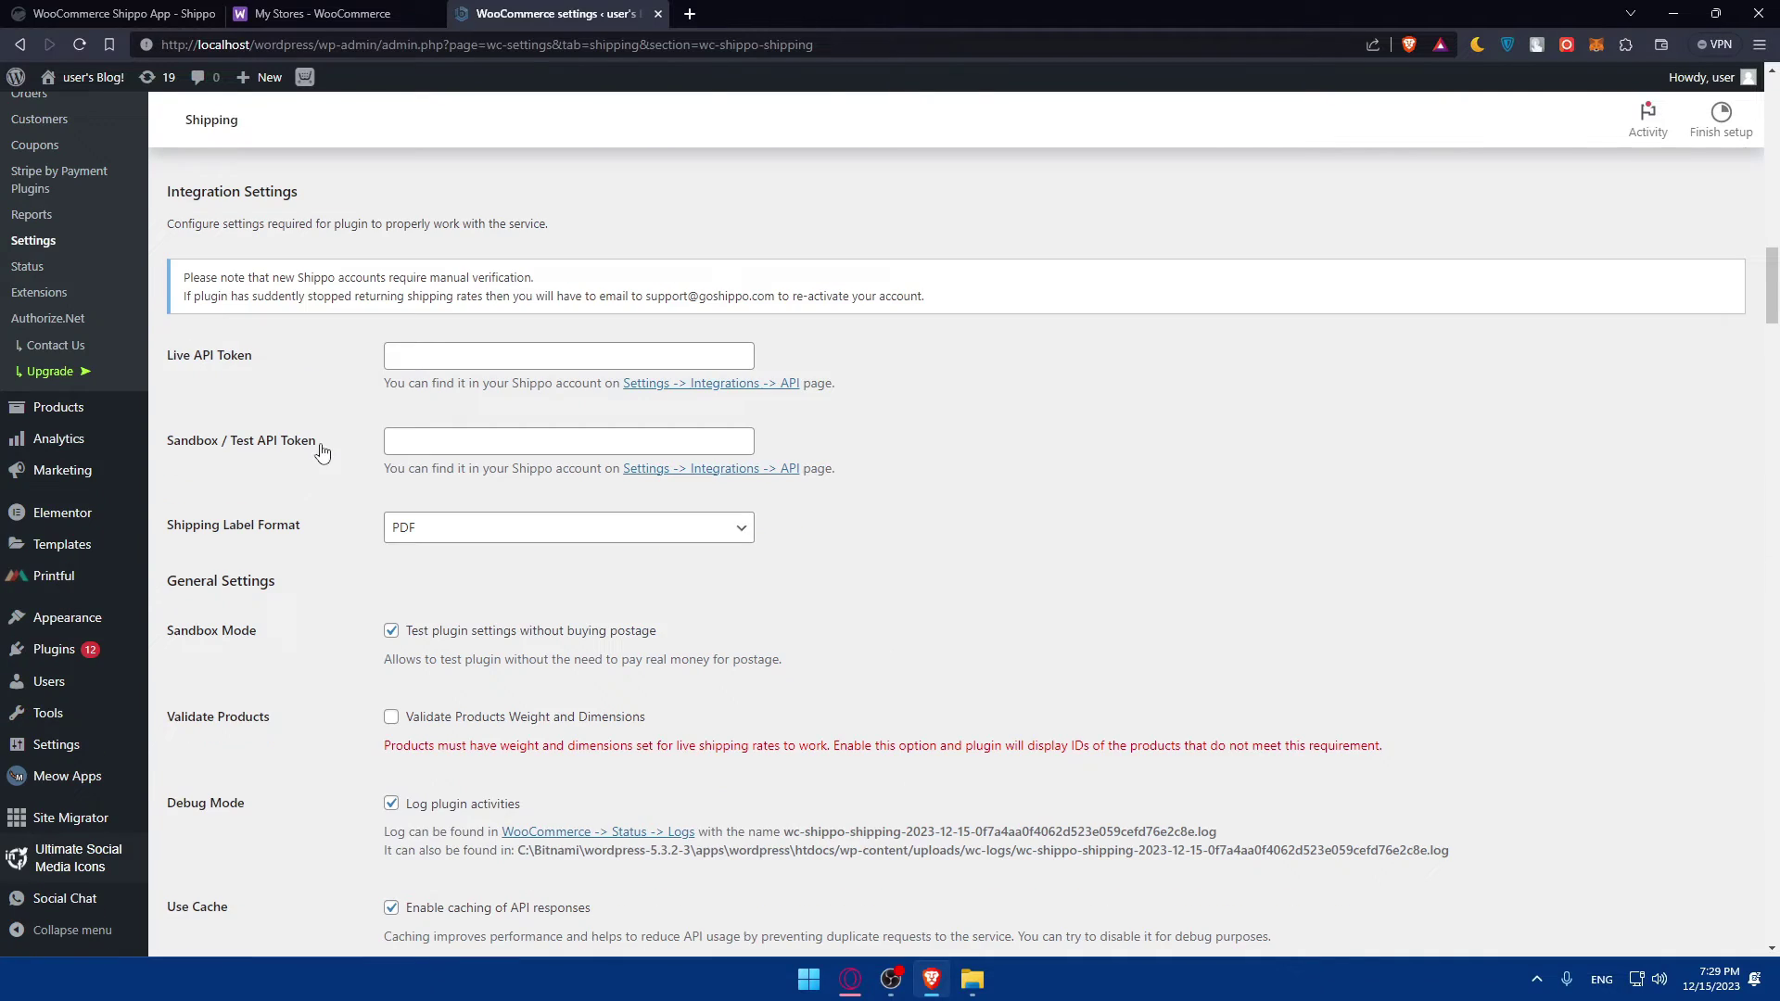
Check Shippo's API Live and Test token settings and authorized apps, then return to the WooCommerce Shippo plugin settings.
{"action": "left_click", "coordinate": [116, 13]}
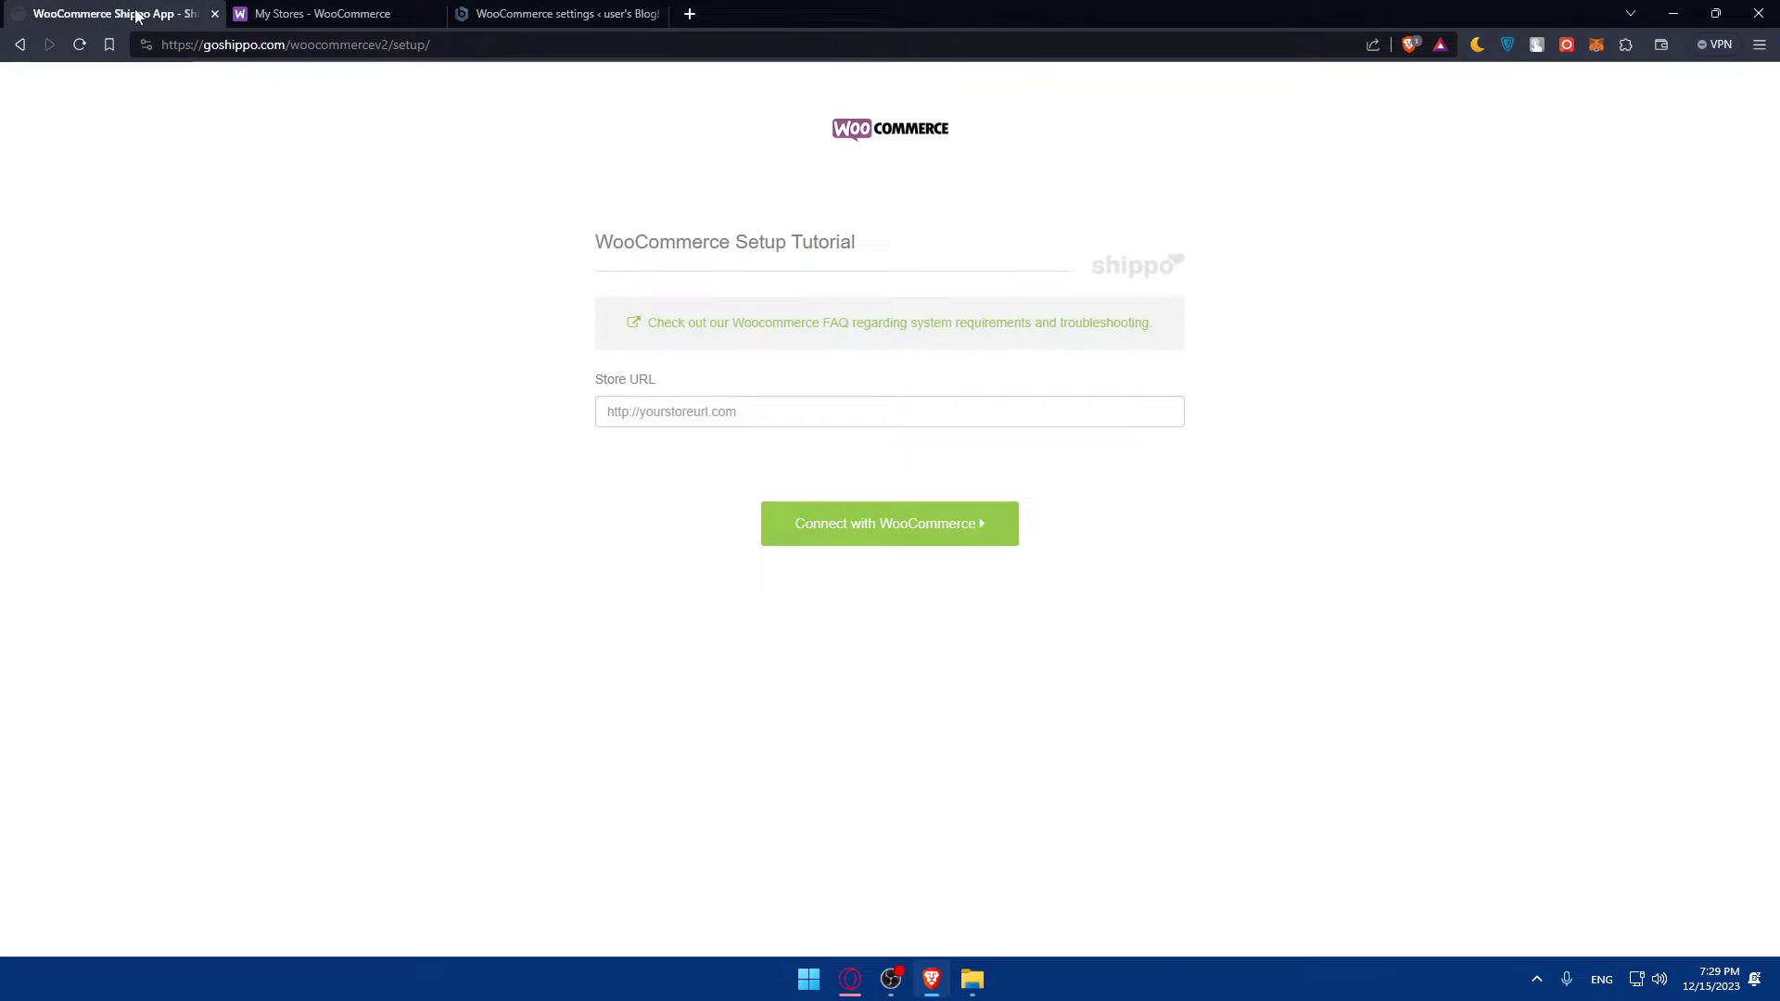
{"action": "key", "text": "alt+Left"}
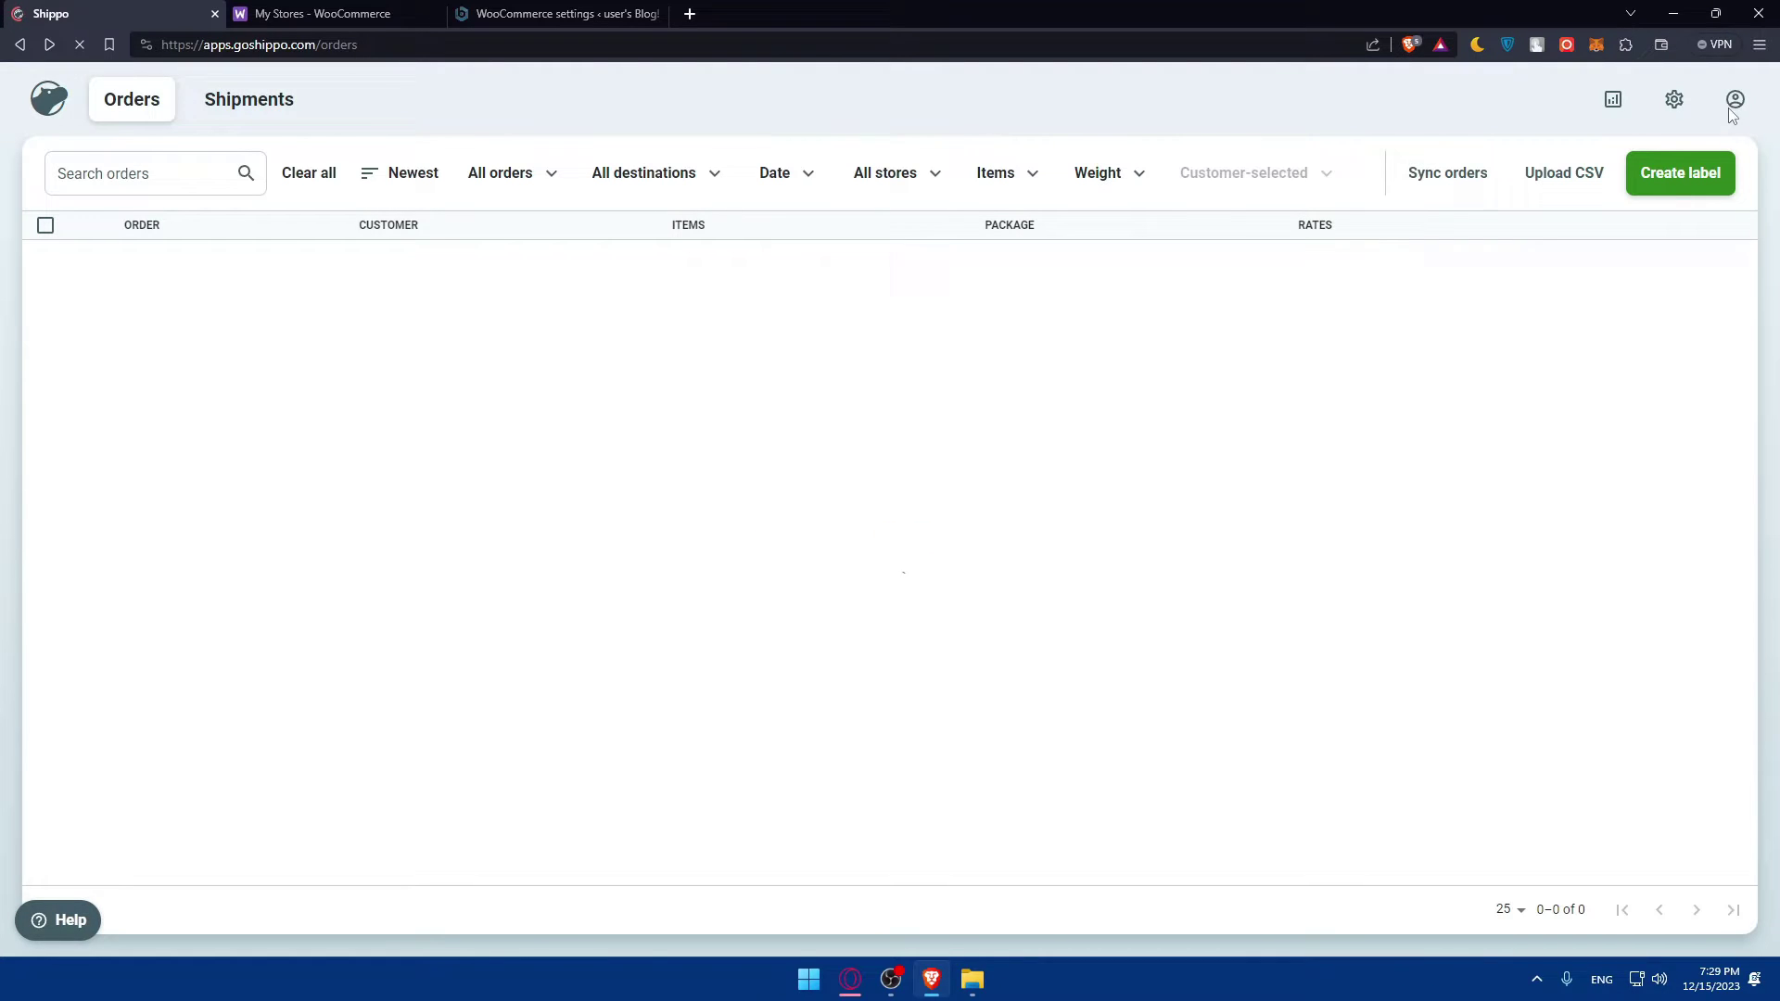
{"action": "left_click", "coordinate": [1678, 105]}
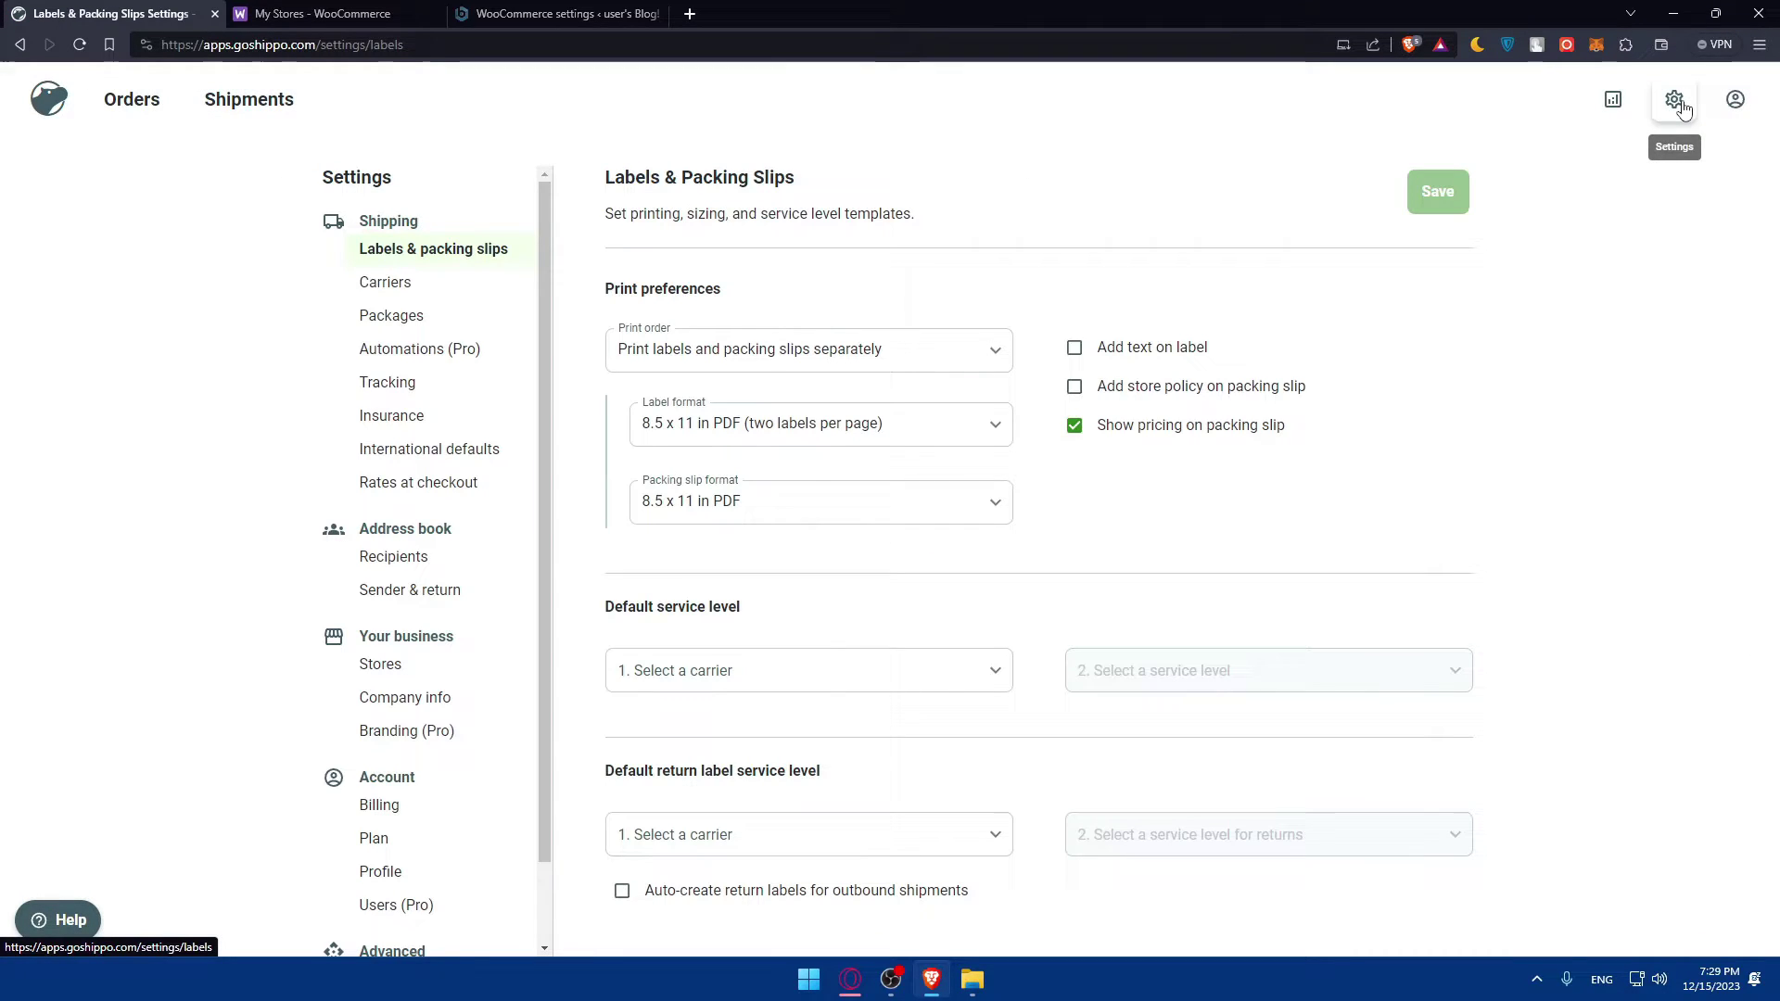
{"action": "scroll", "coordinate": [509, 509], "scroll_direction": "down", "scroll_amount": 1}
{"action": "left_click", "coordinate": [387, 926]}
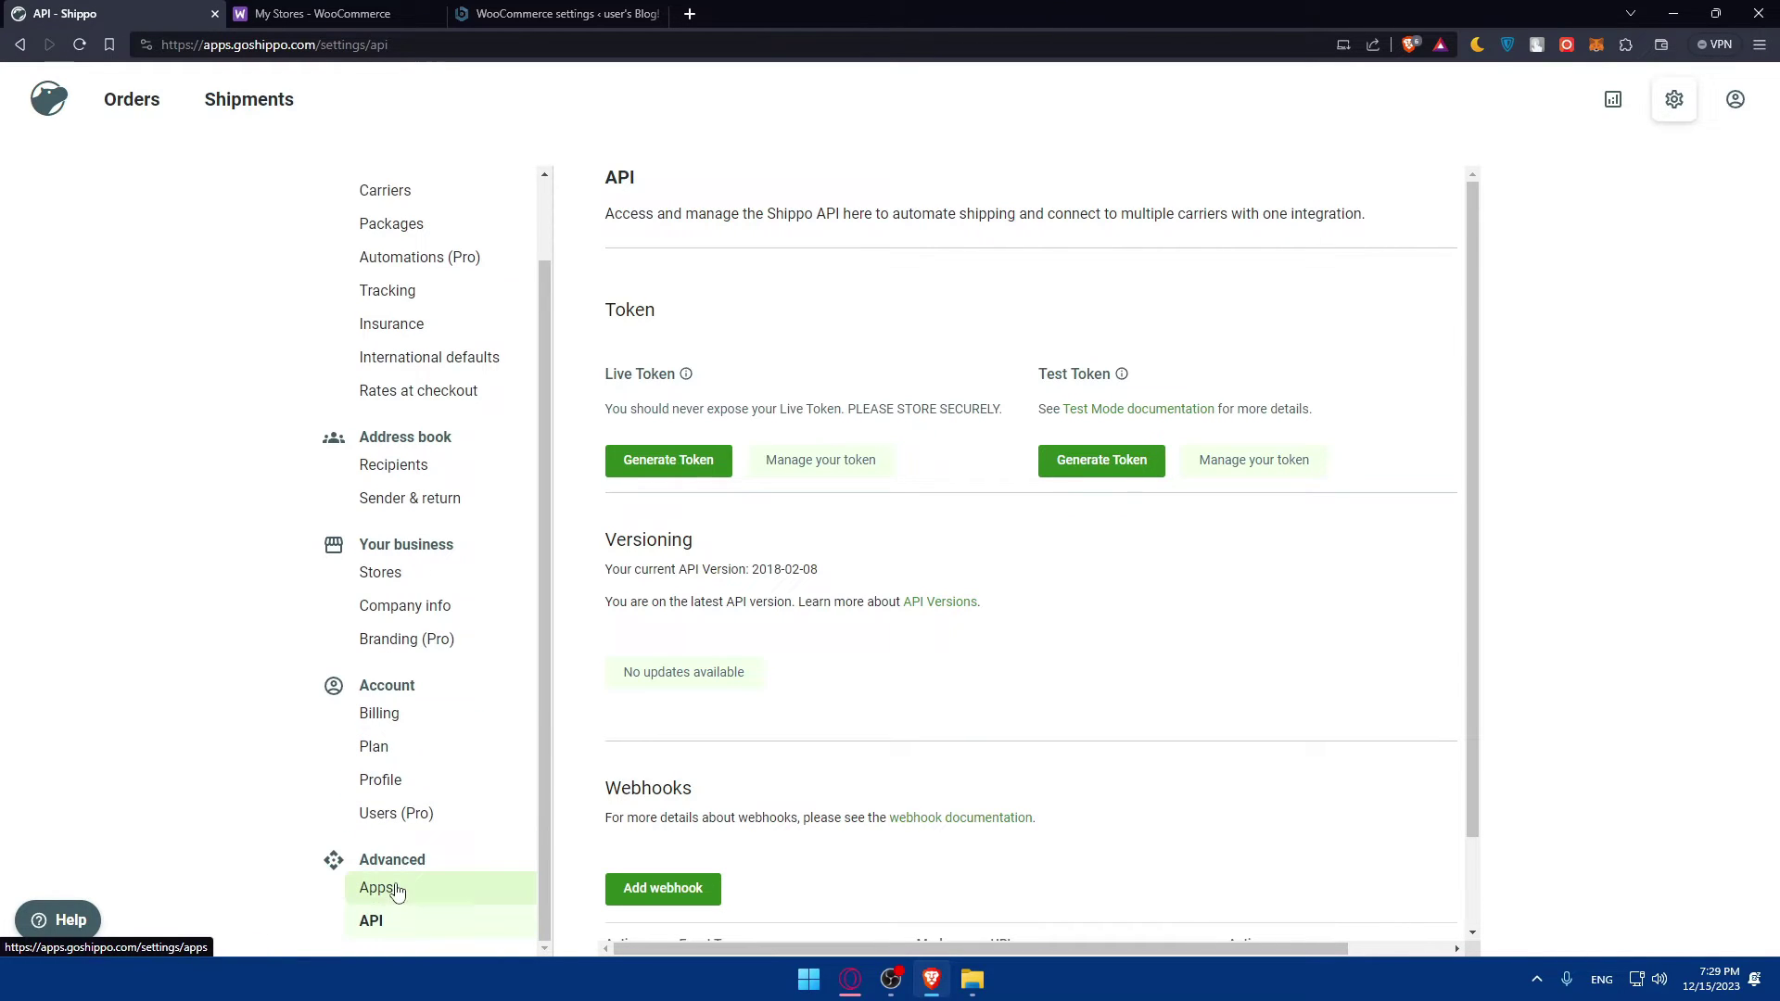
{"action": "left_click", "coordinate": [397, 893]}
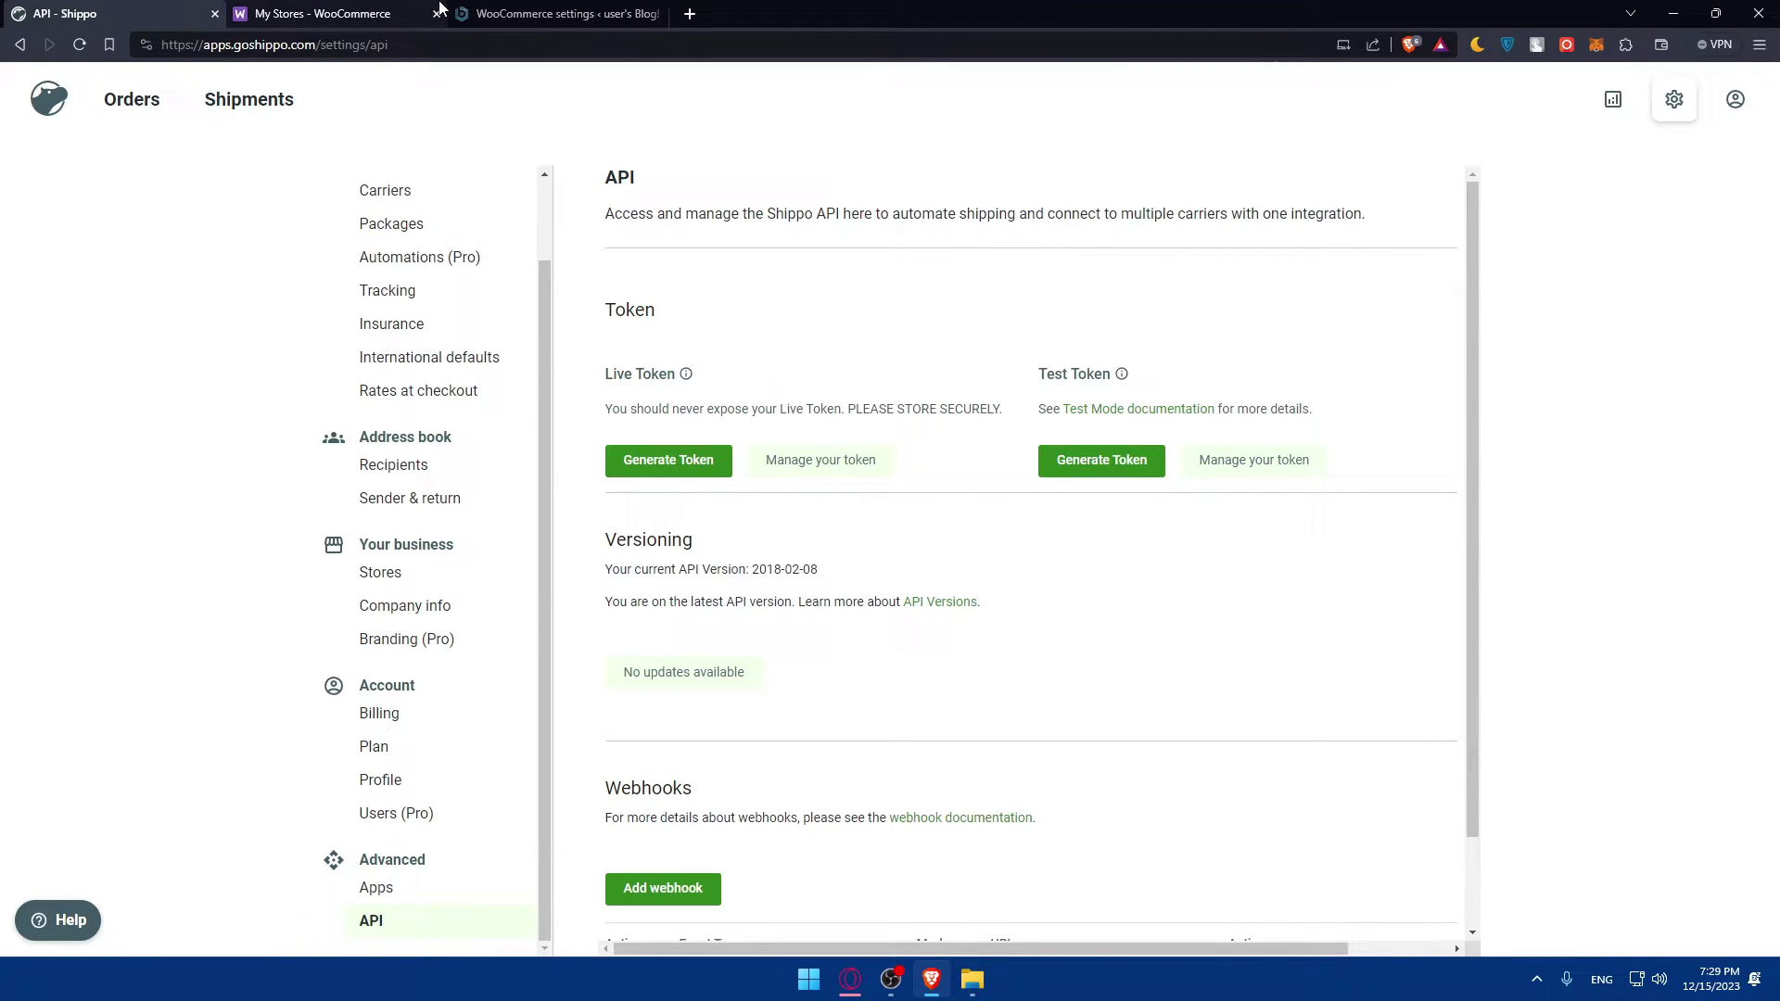
{"action": "left_click", "coordinate": [557, 13]}
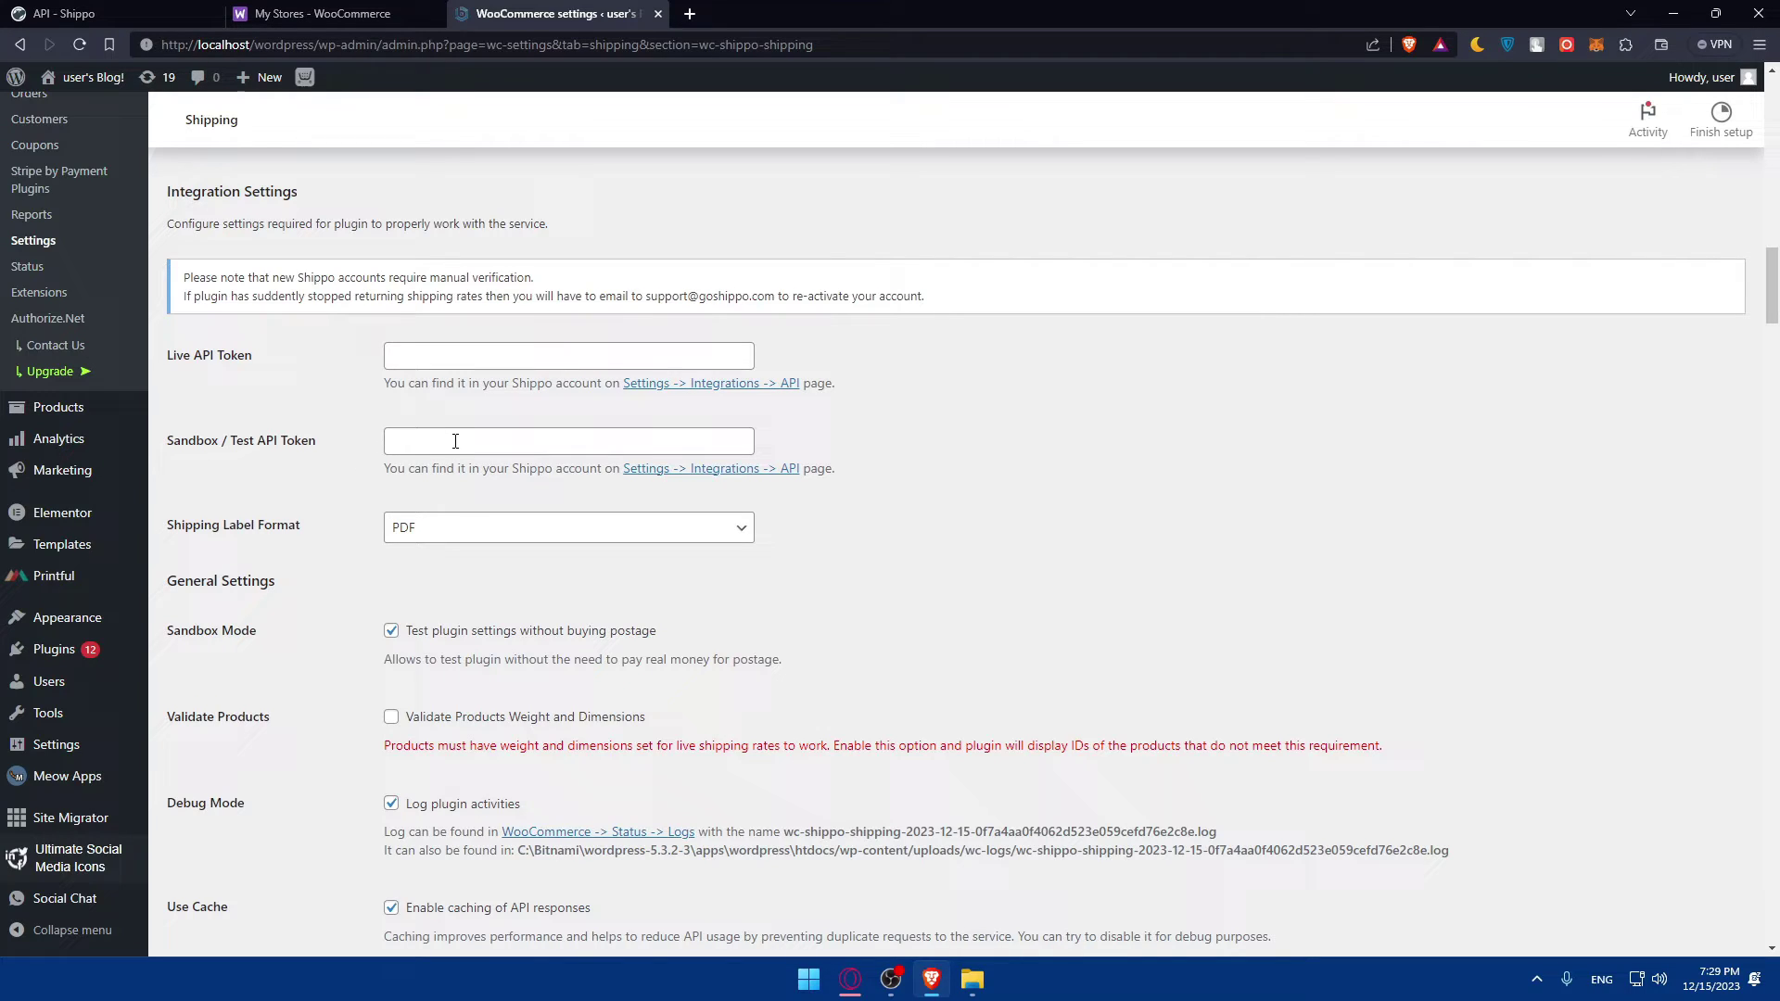
{"action": "left_click", "coordinate": [93, 13]}
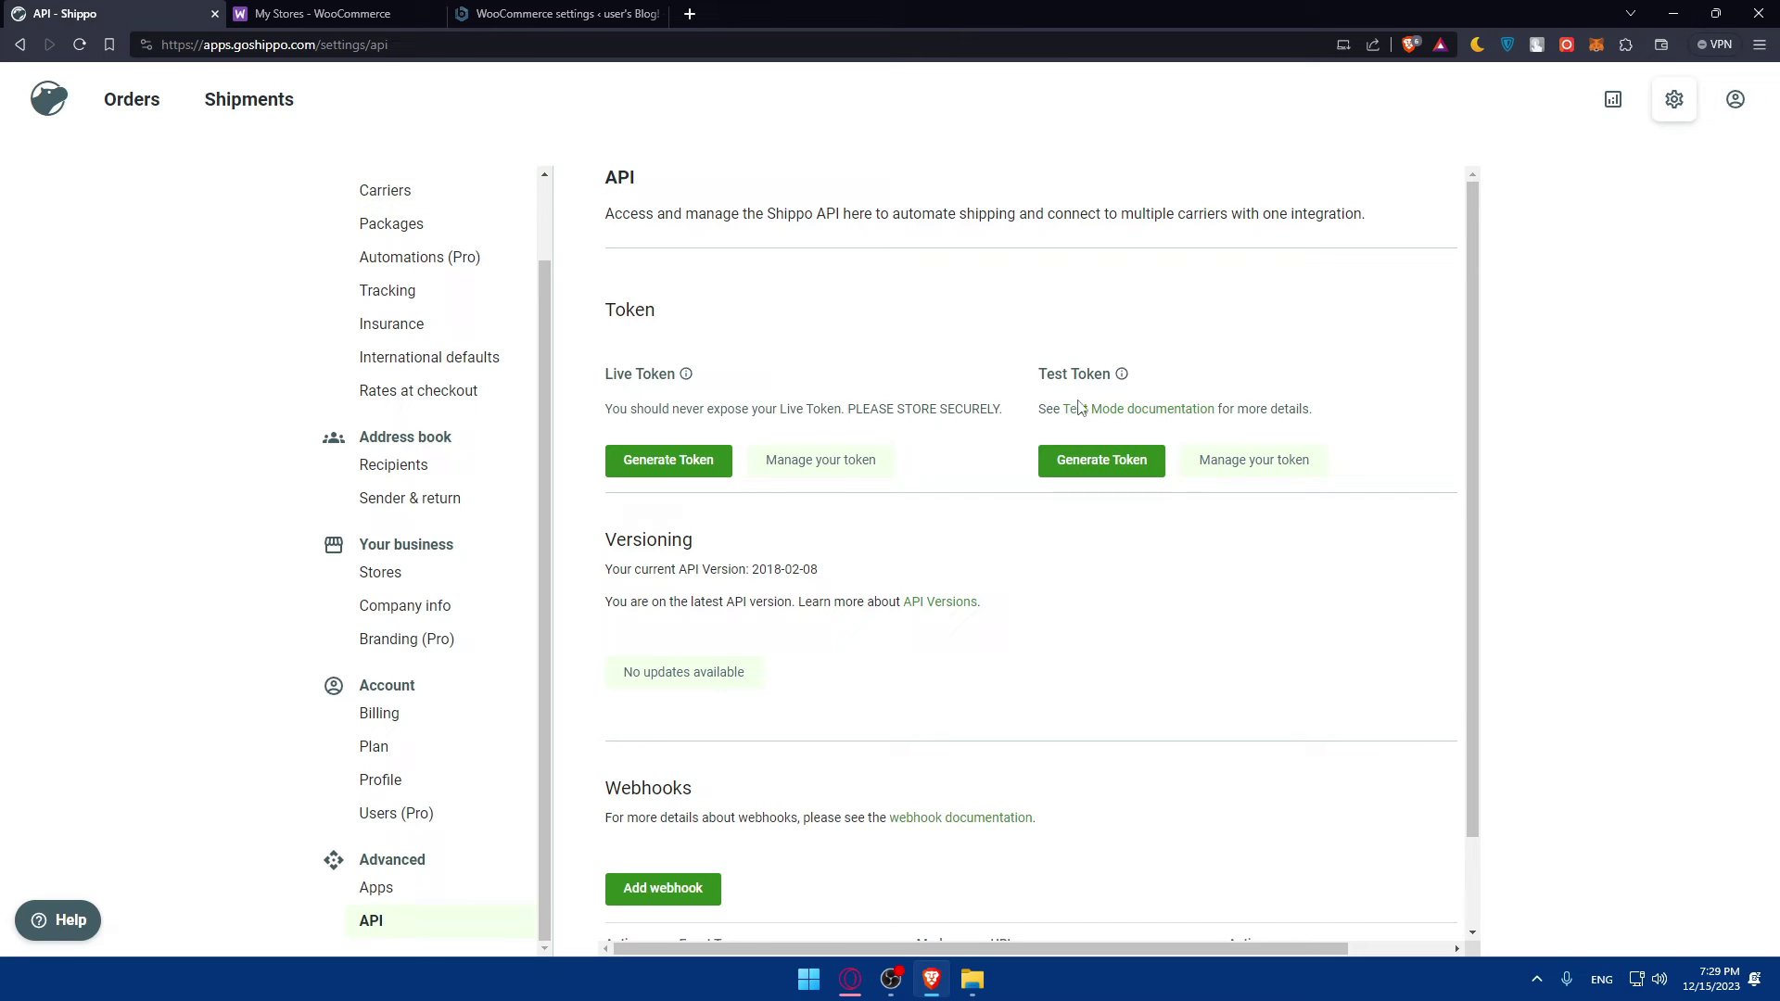
{"action": "left_click", "coordinate": [556, 13]}
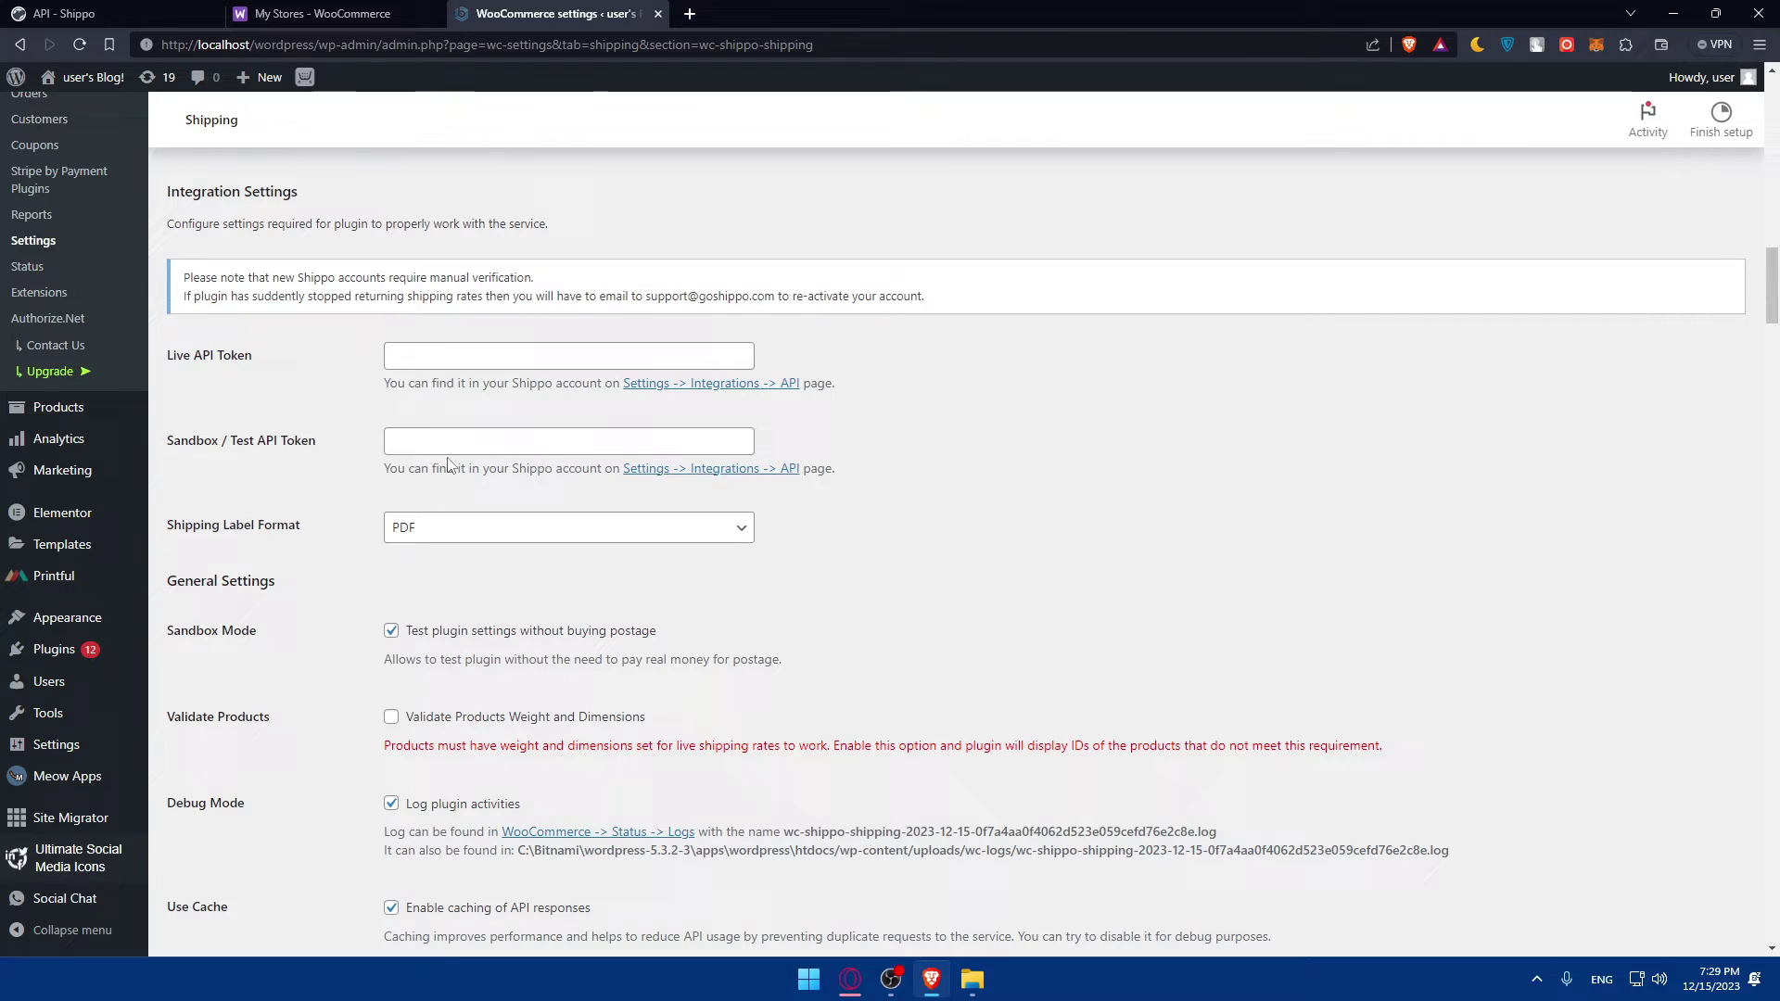
{"action": "key", "text": "ctrl+1"}
{"action": "left_click", "coordinate": [559, 13]}
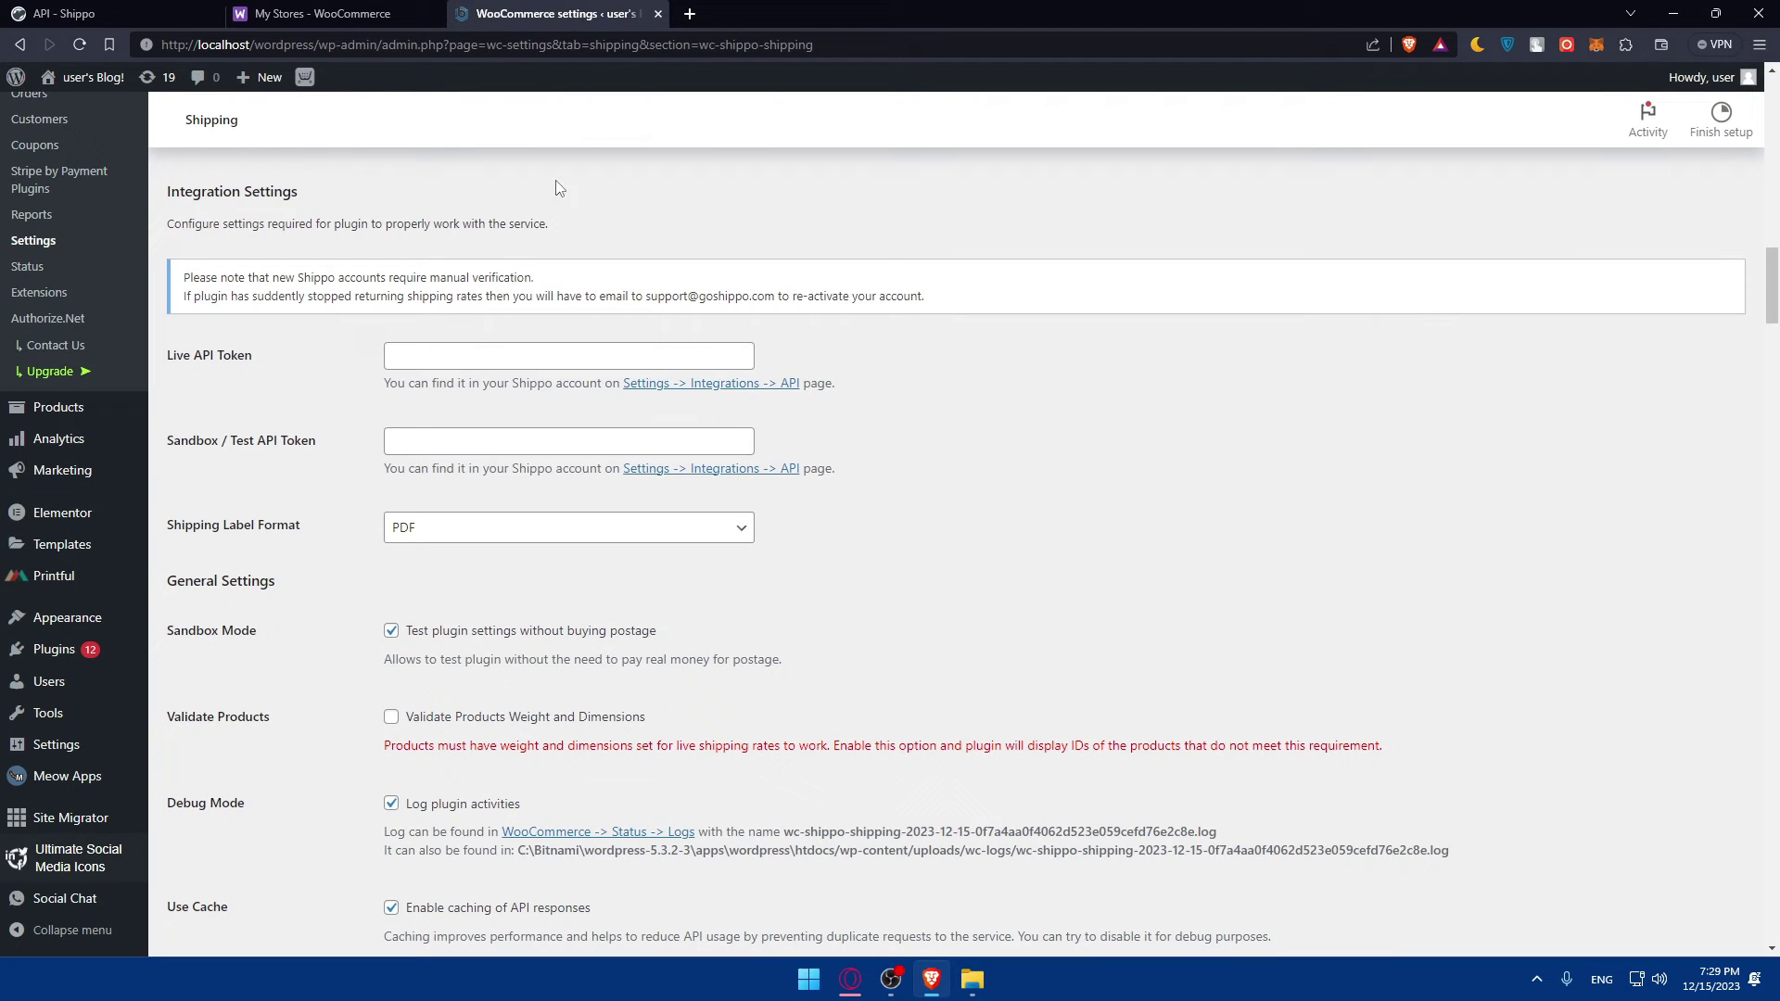
{"action": "scroll", "coordinate": [633, 477], "scroll_direction": "down", "scroll_amount": 5}
{"action": "scroll", "coordinate": [634, 473], "scroll_direction": "down", "scroll_amount": 10}
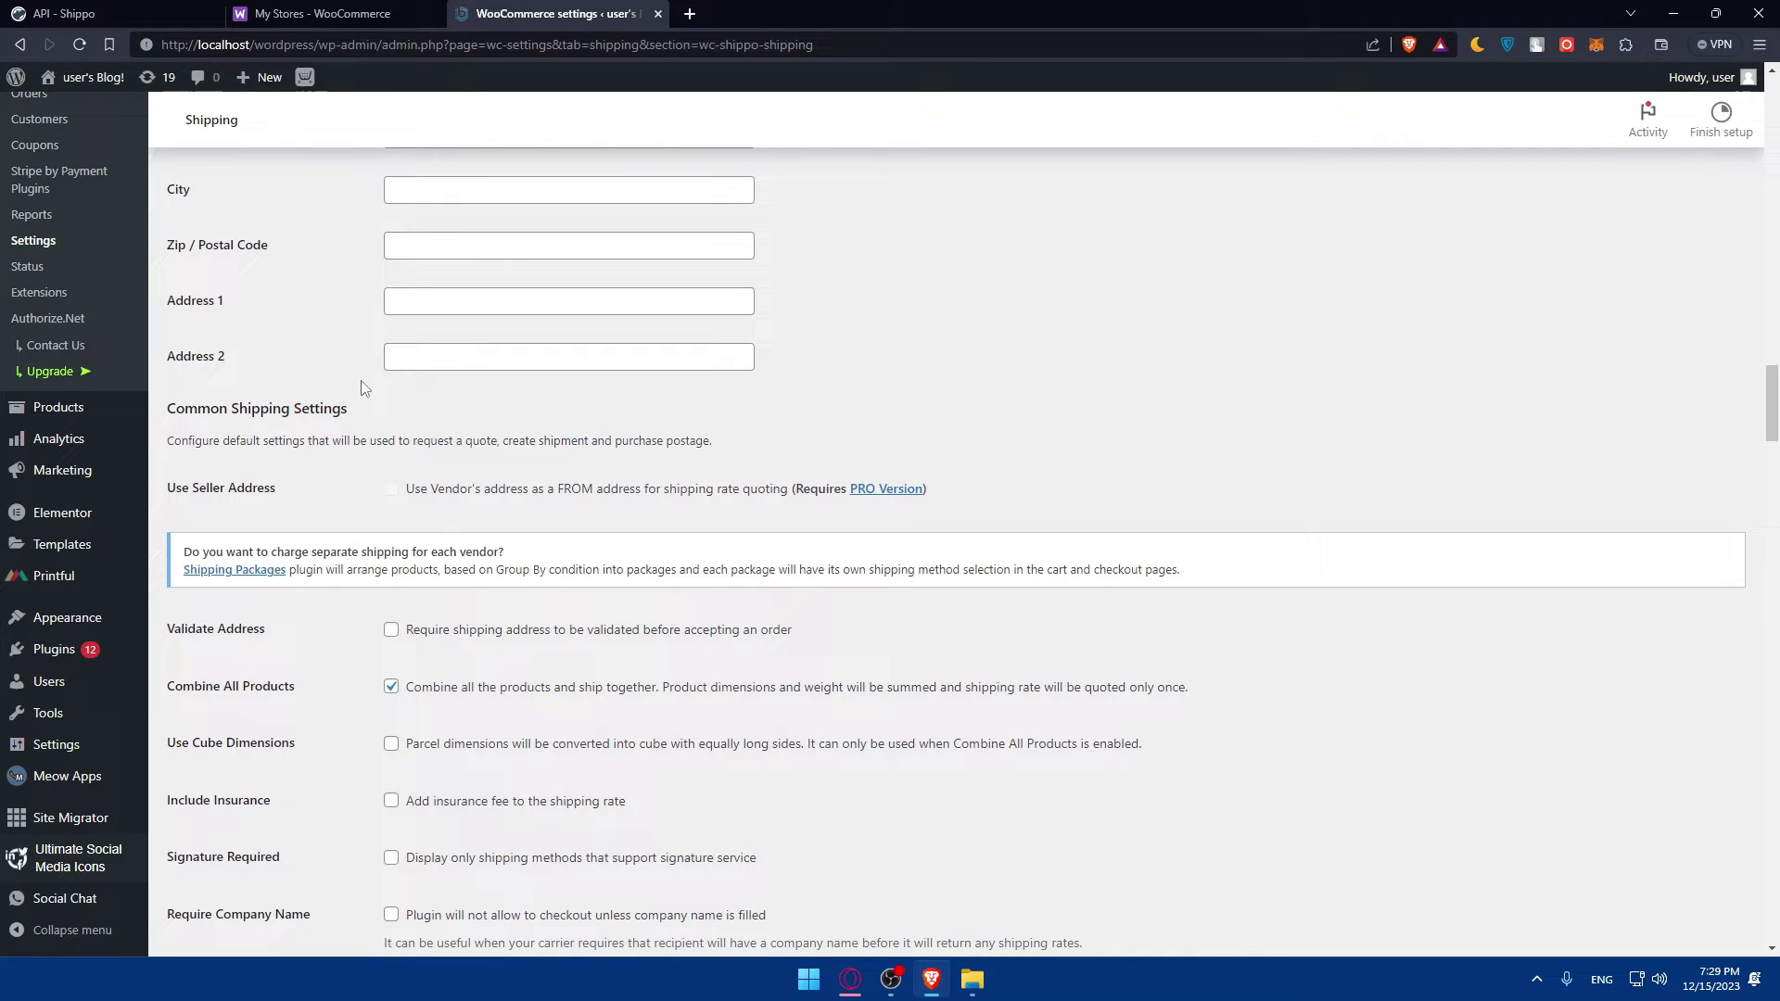
{"action": "scroll", "coordinate": [321, 461], "scroll_direction": "down", "scroll_amount": 16}
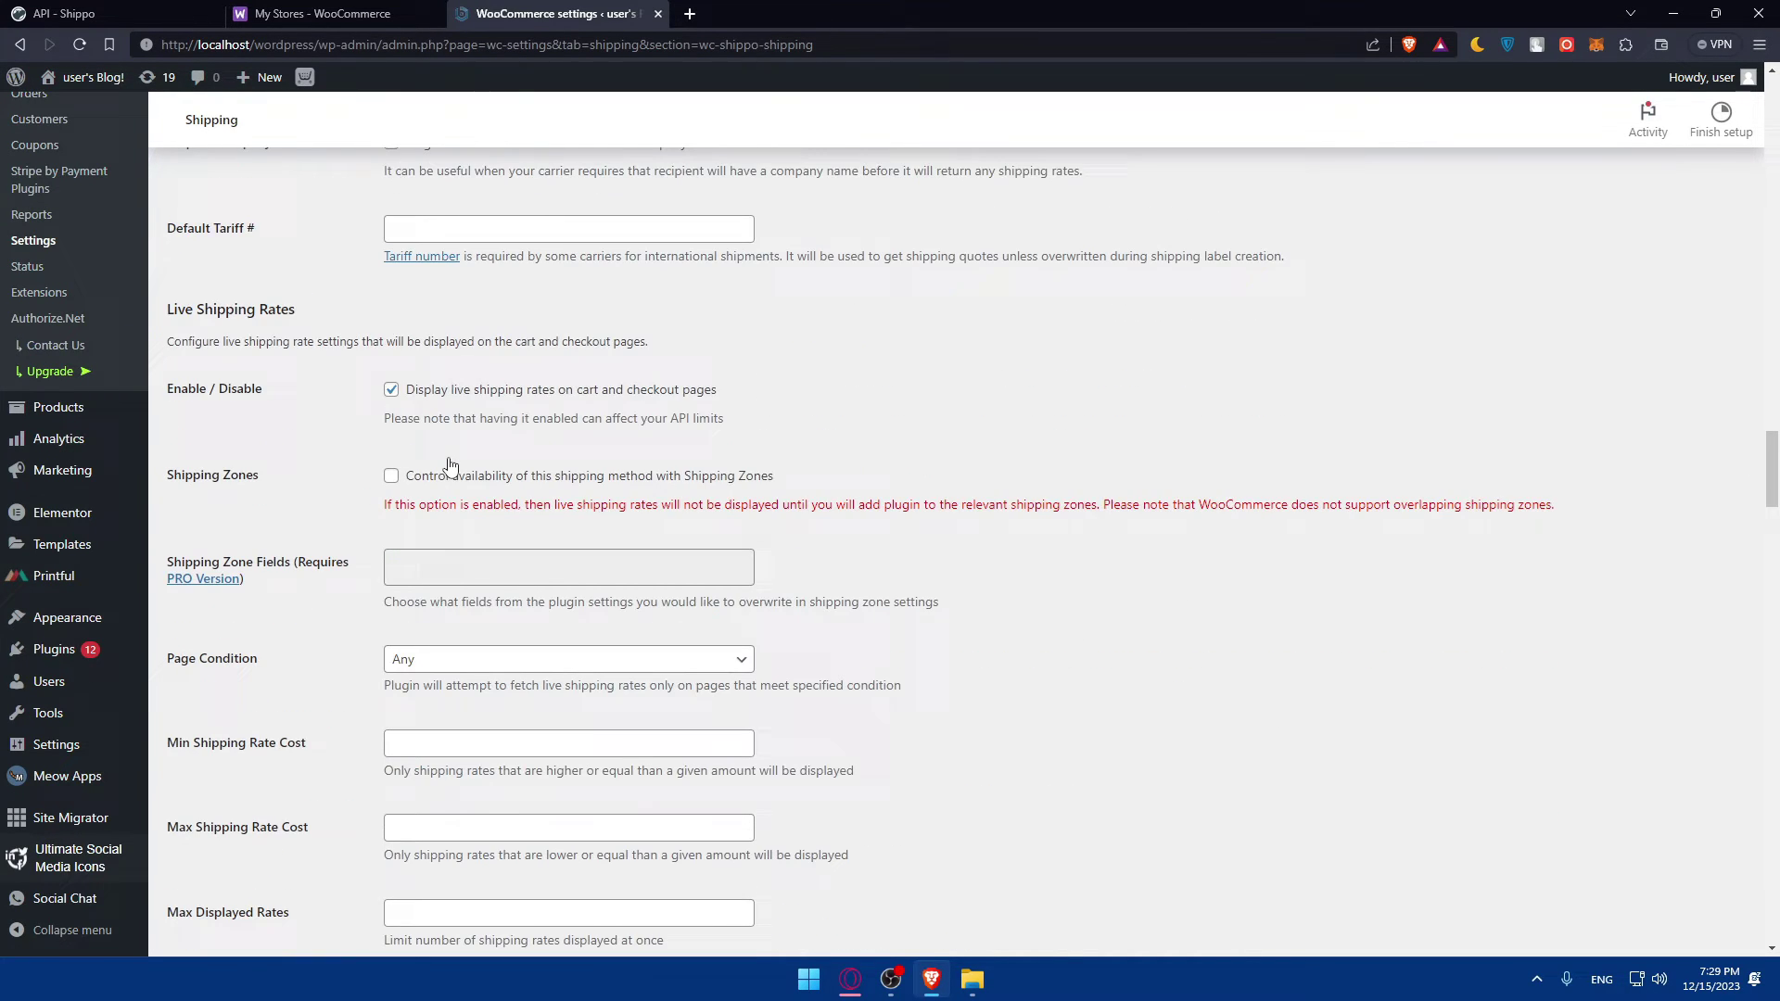
{"action": "scroll", "coordinate": [450, 460], "scroll_direction": "down", "scroll_amount": 20}
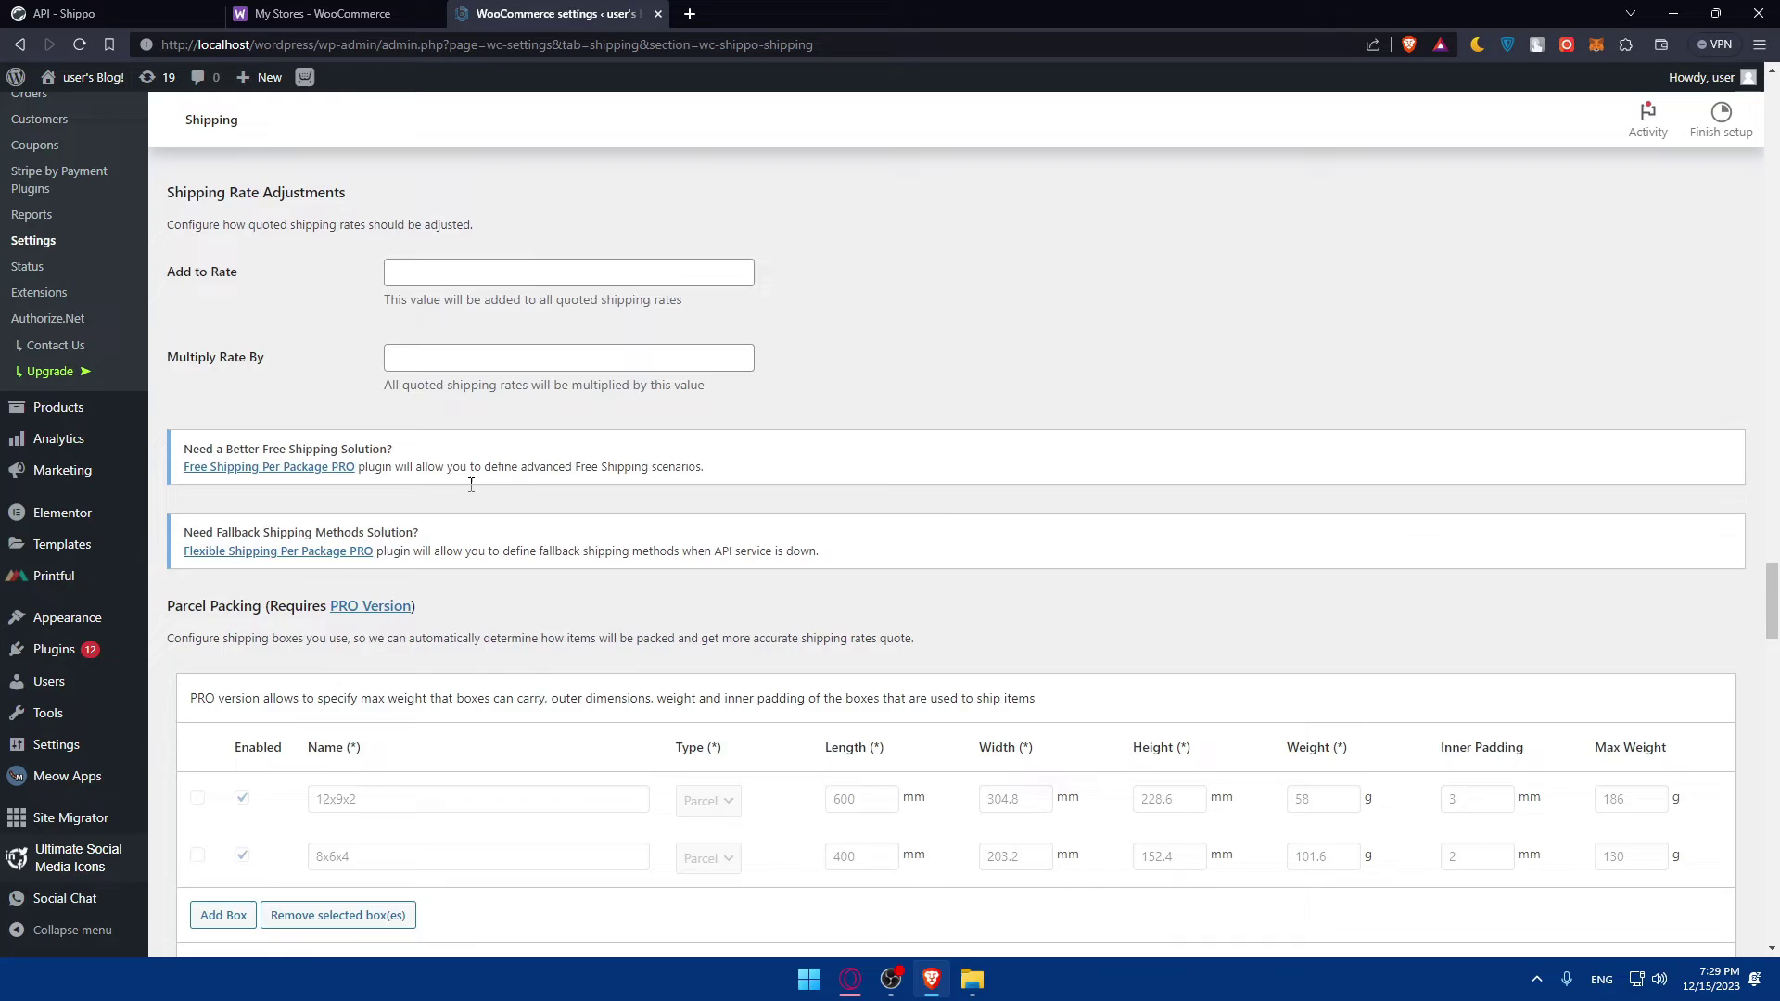
{"action": "scroll", "coordinate": [471, 485], "scroll_direction": "down", "scroll_amount": 10}
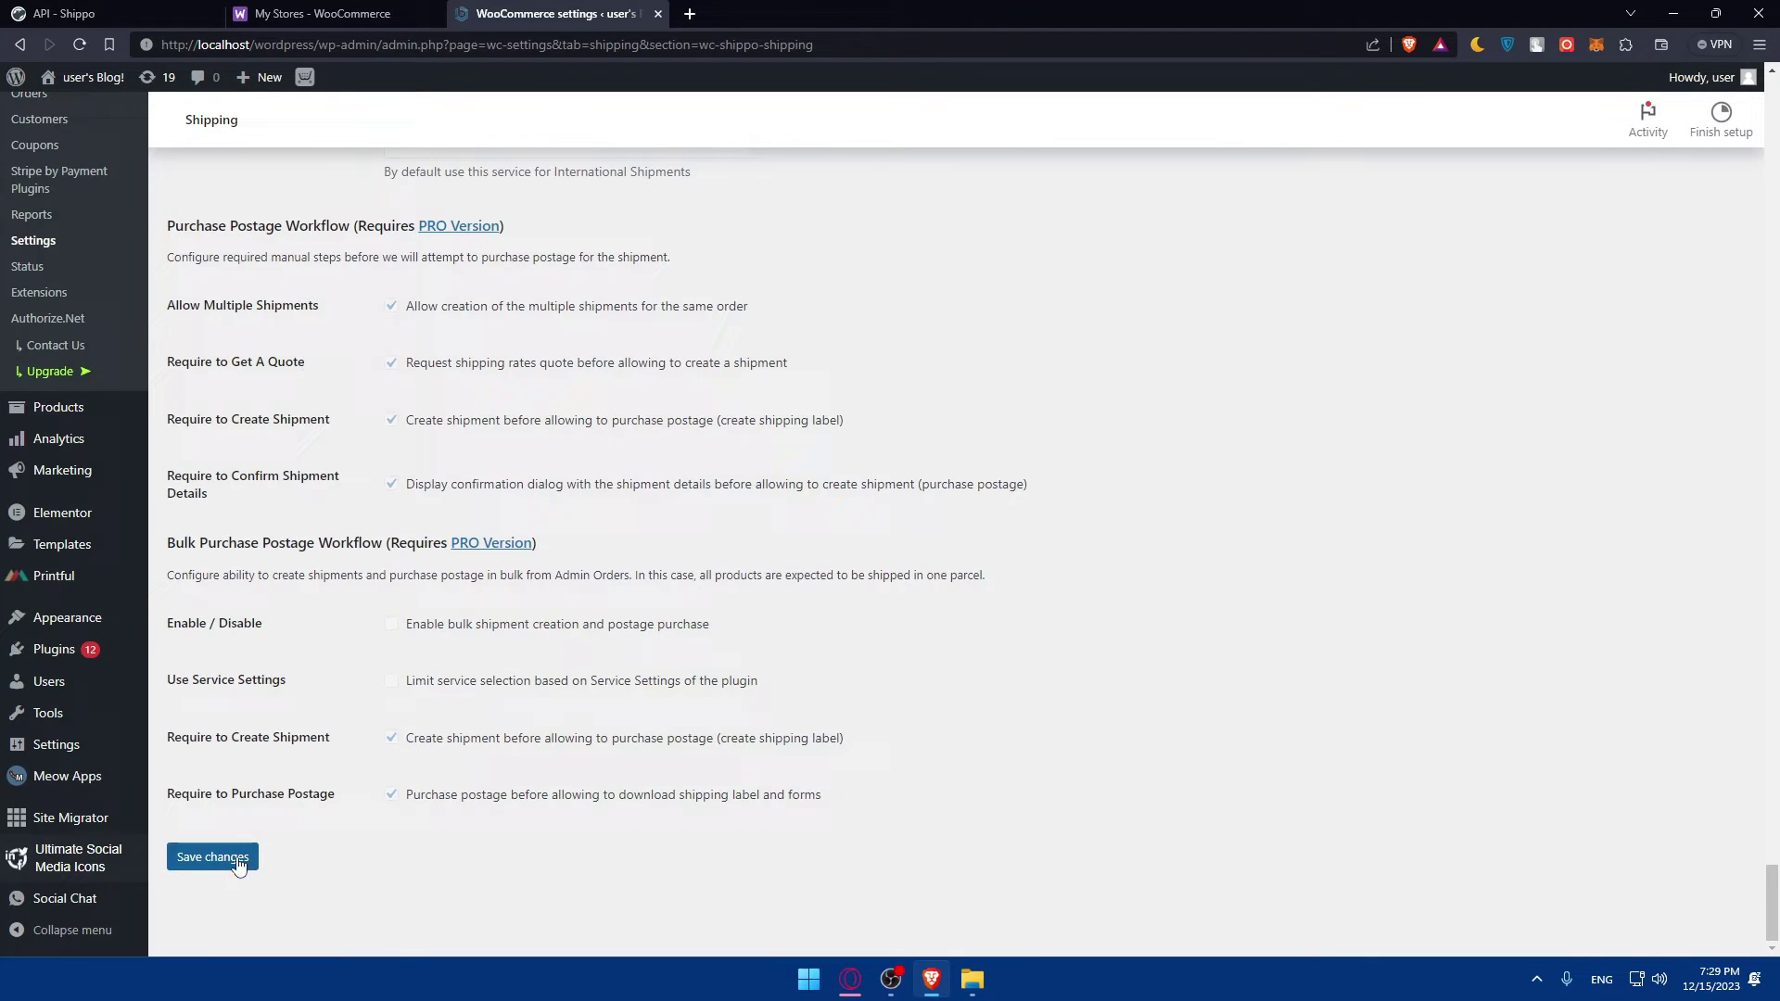
{"action": "scroll", "coordinate": [482, 570], "scroll_direction": "up", "scroll_amount": 20}
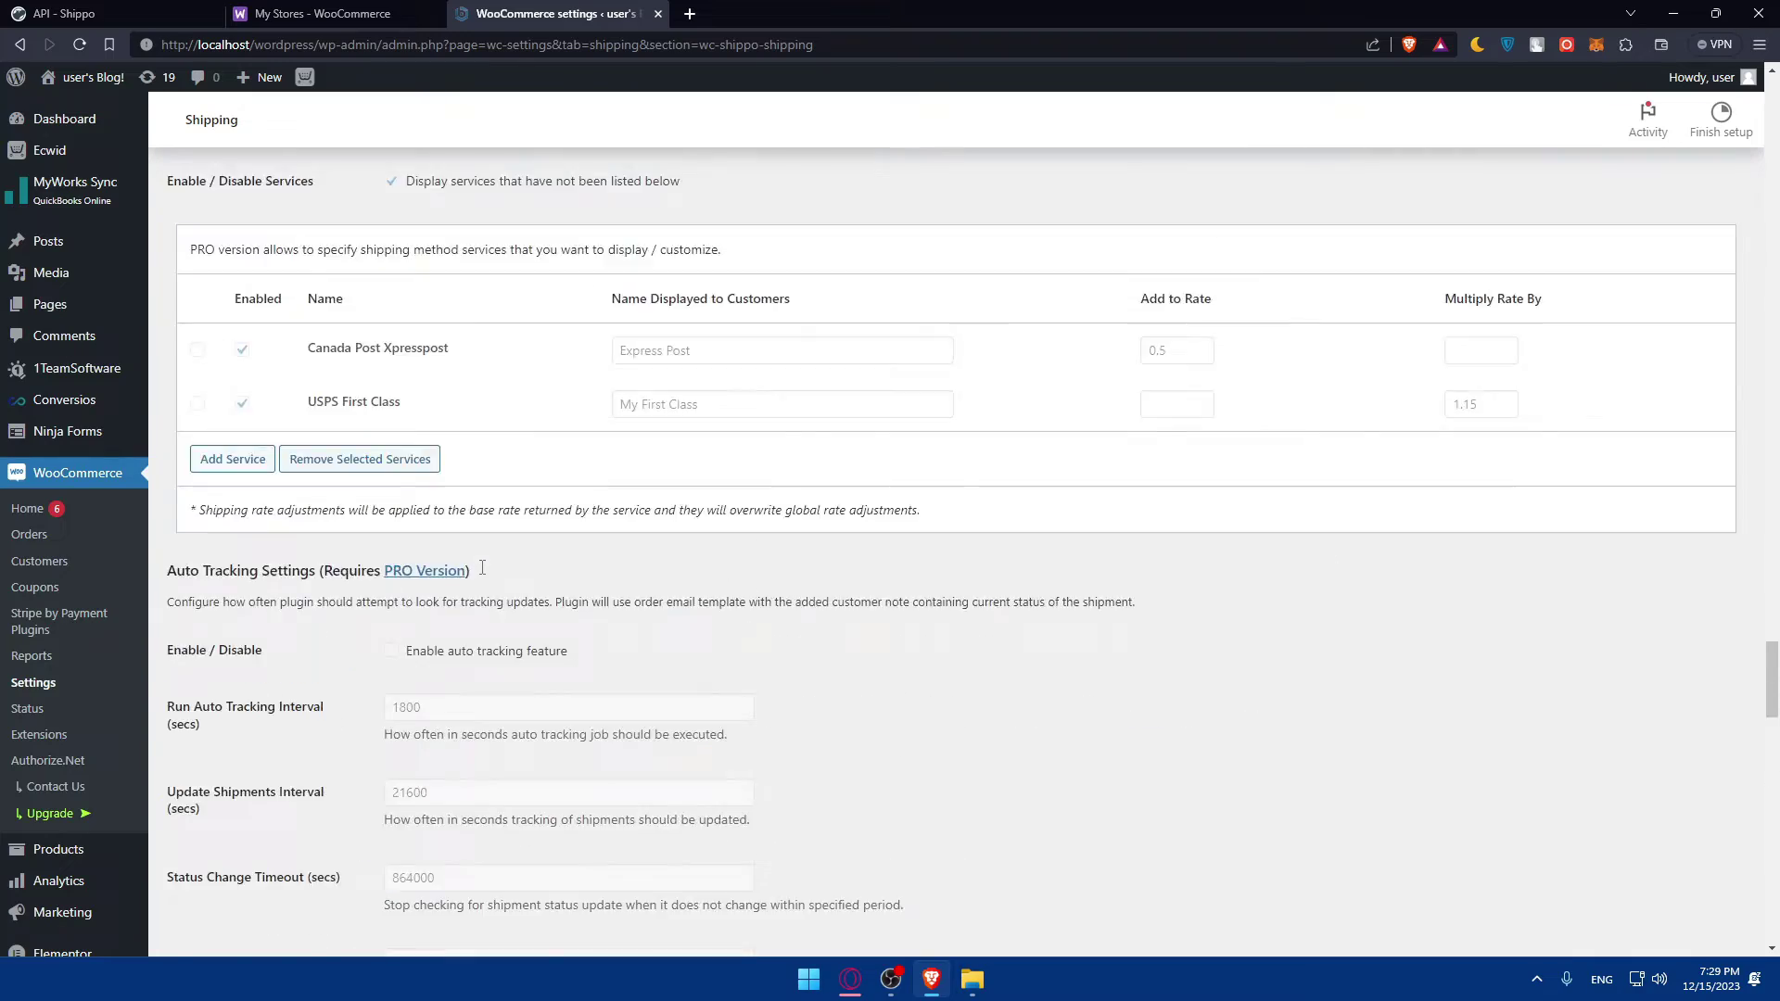
{"action": "scroll", "coordinate": [522, 561], "scroll_direction": "up", "scroll_amount": 15}
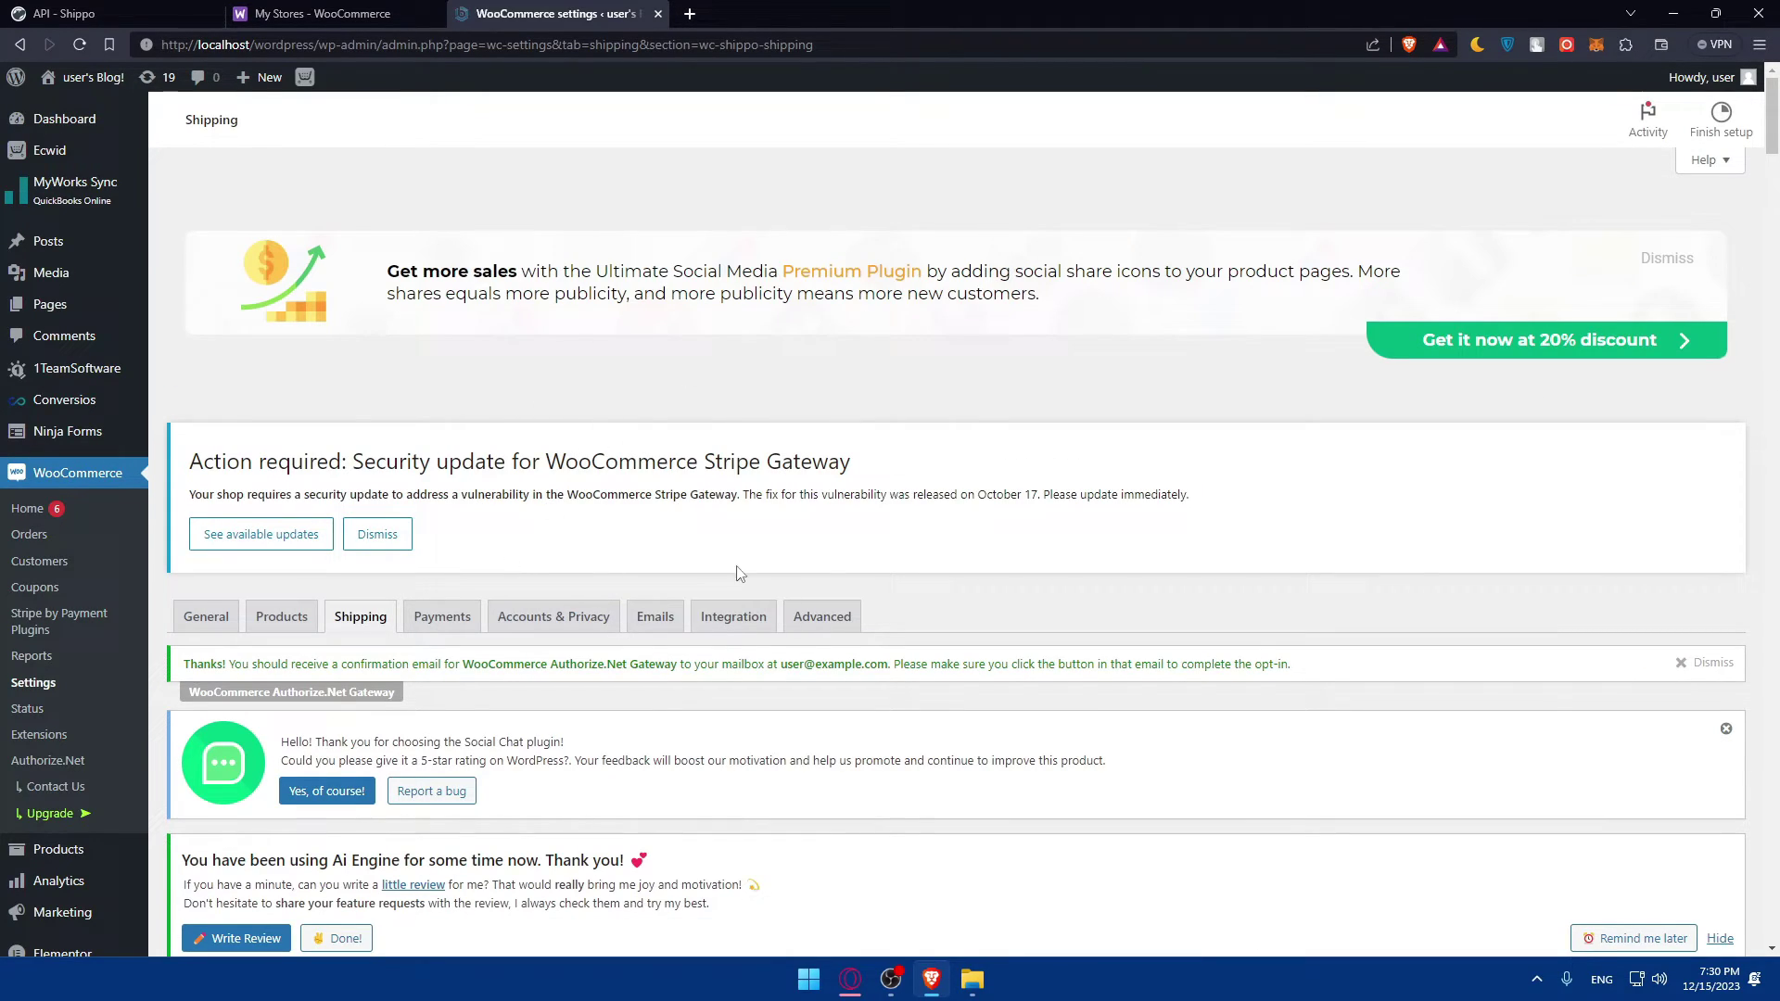
Open Shippo's WooCommerce store connection tutorial from Settings > Stores, leaving the Store URL field empty.
{"action": "left_click", "coordinate": [65, 13]}
{"action": "key", "text": "alt+Left"}
{"action": "key", "text": "alt+Left"}
{"action": "key", "text": "alt+Left"}
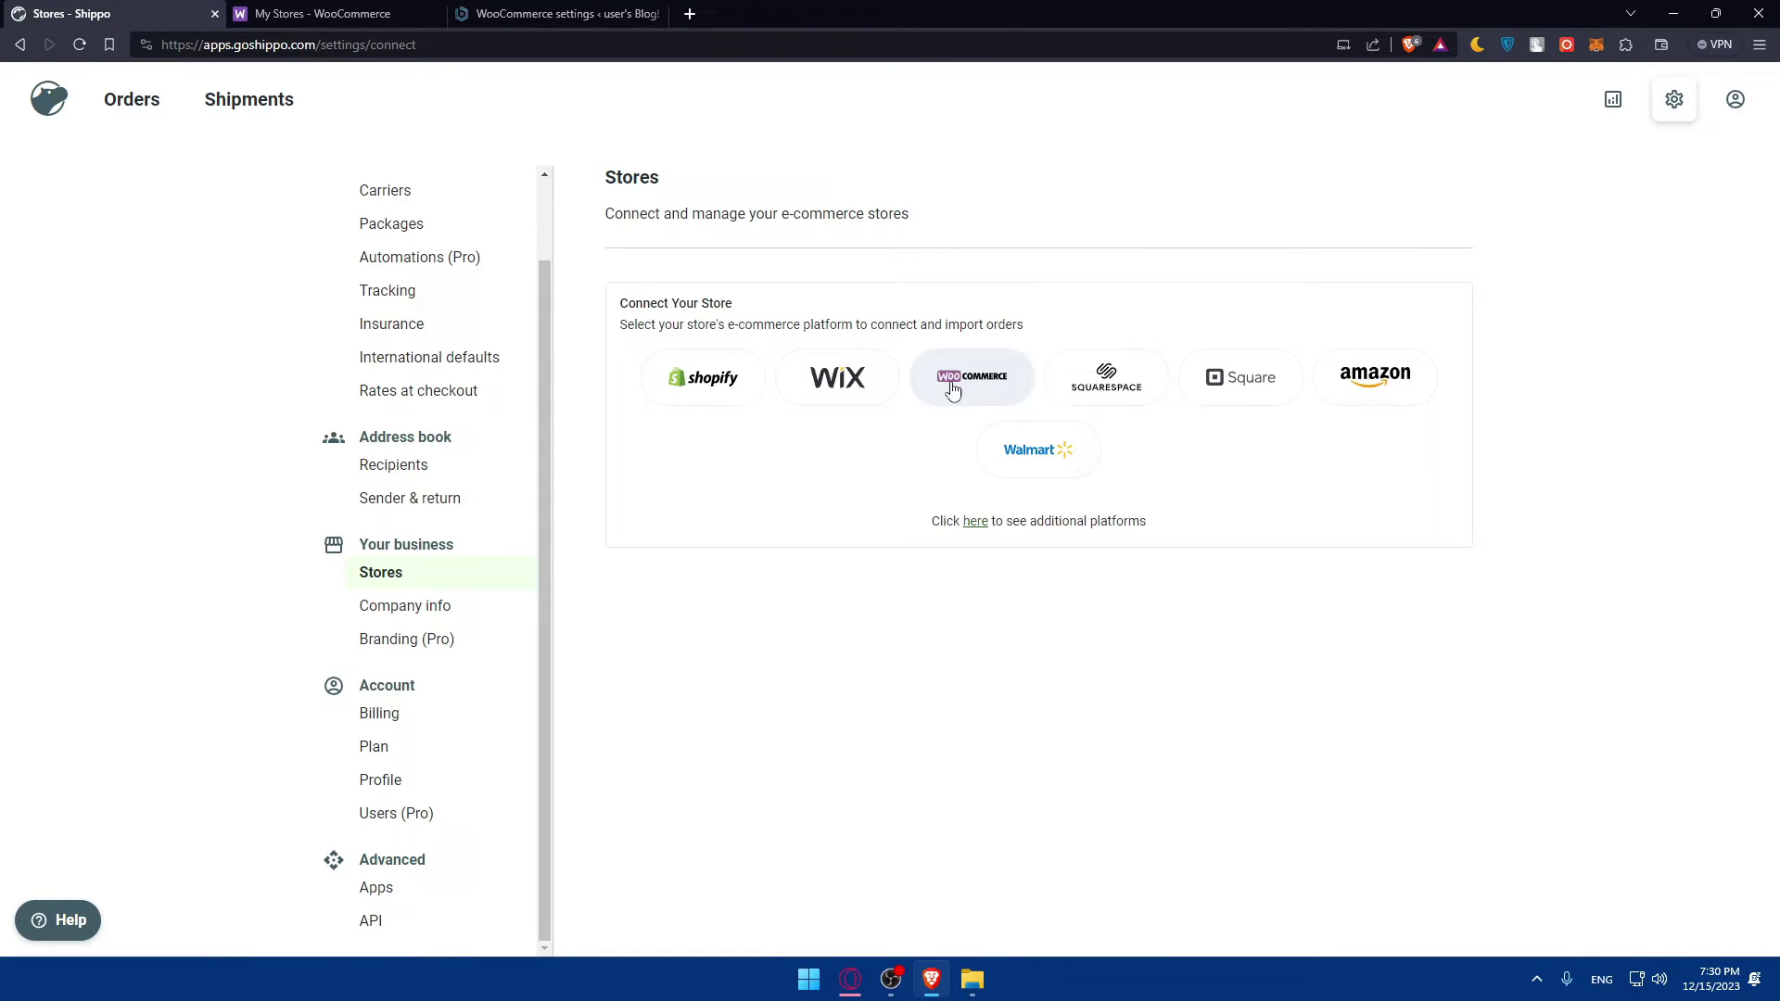
{"action": "left_click", "coordinate": [955, 385]}
{"action": "left_click", "coordinate": [704, 426]}
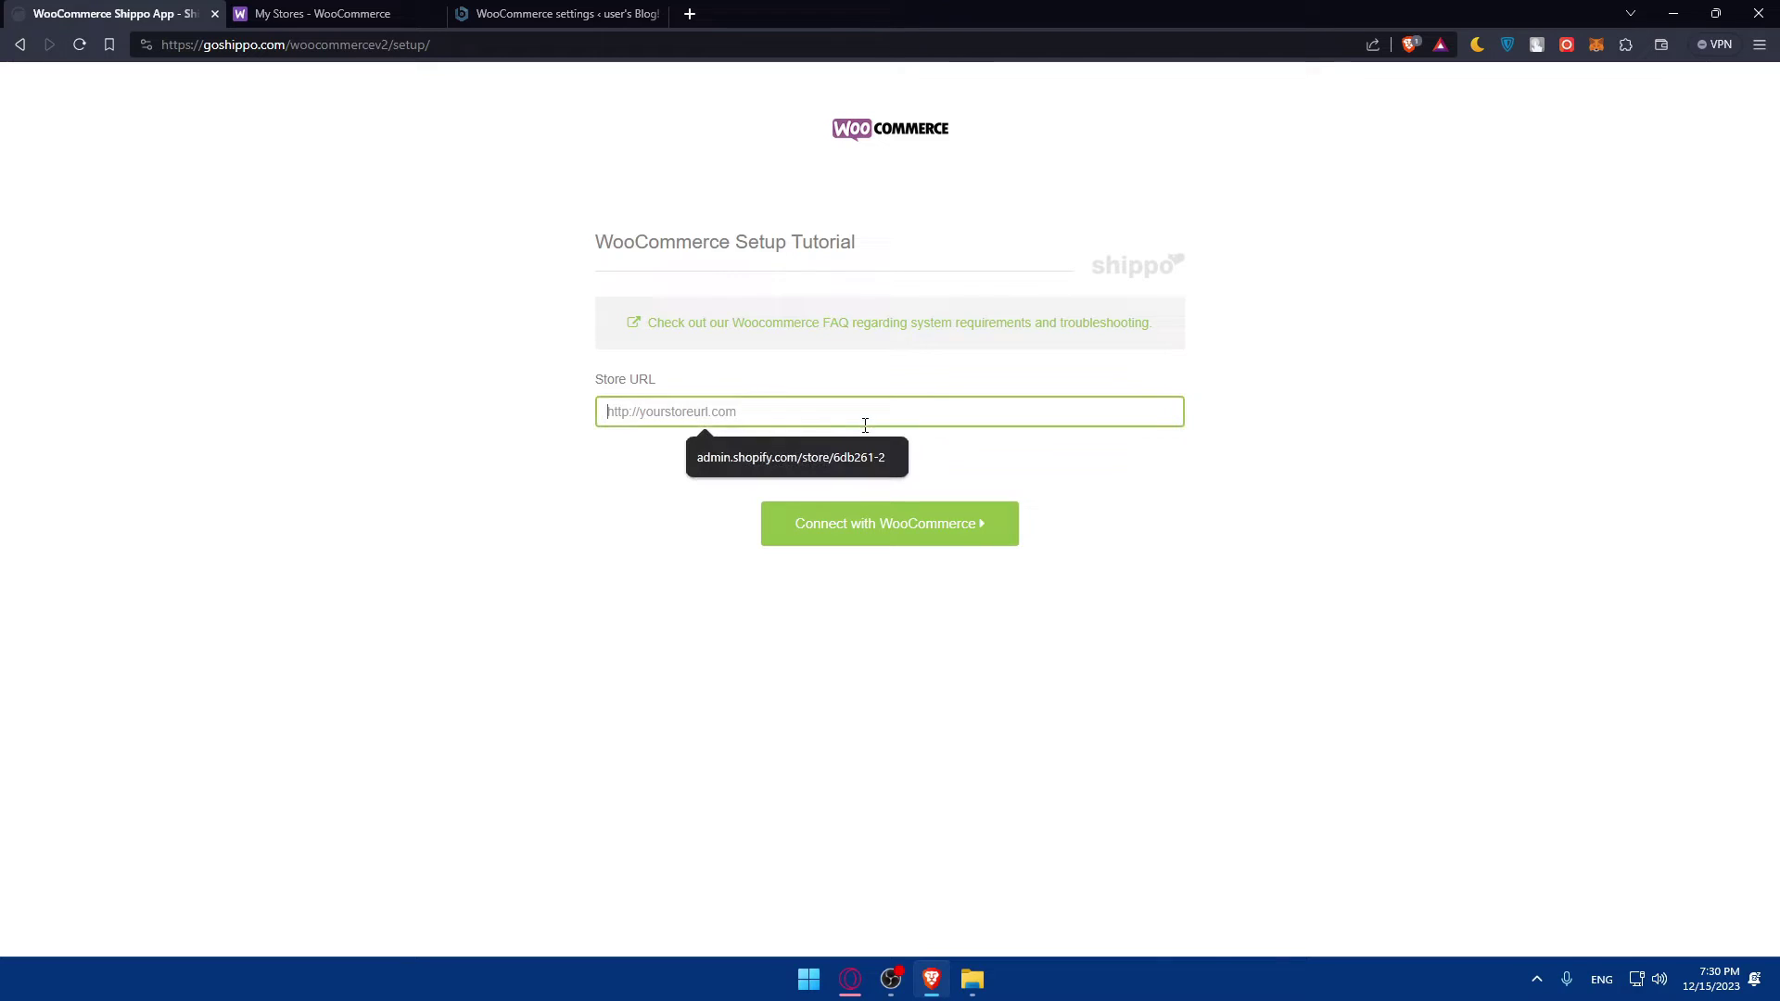
{"action": "left_click", "coordinate": [543, 464]}
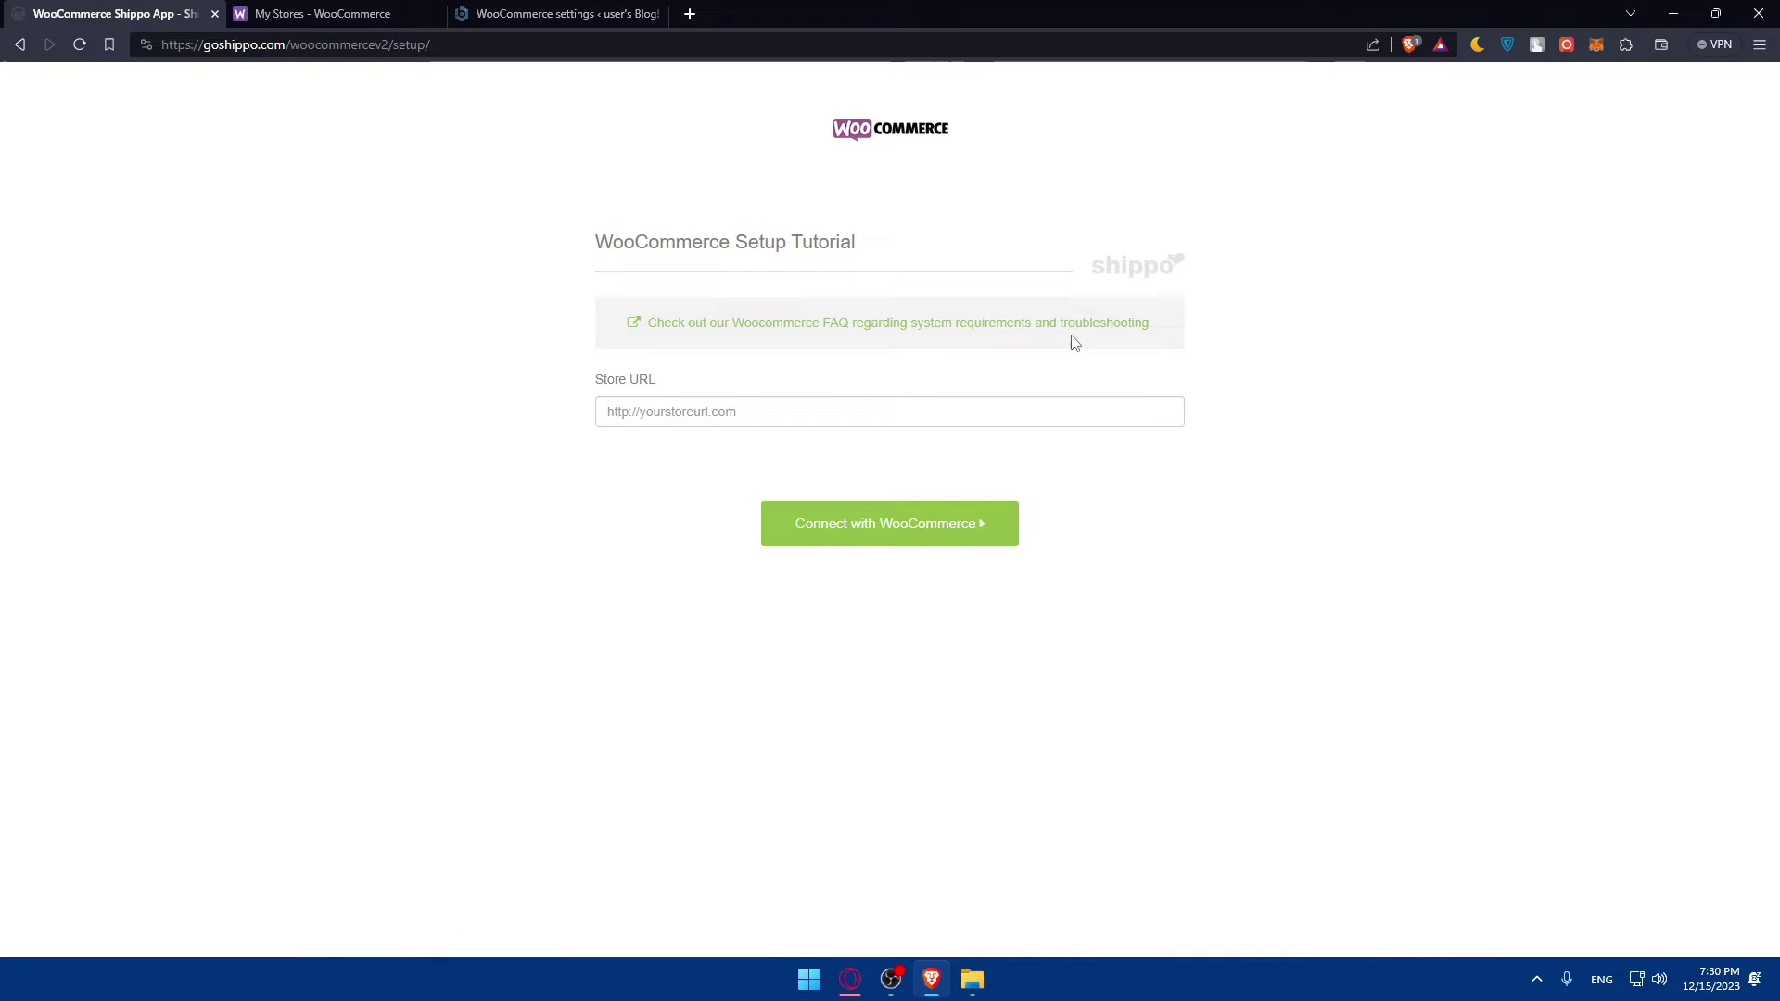
{"action": "left_click", "coordinate": [715, 417]}
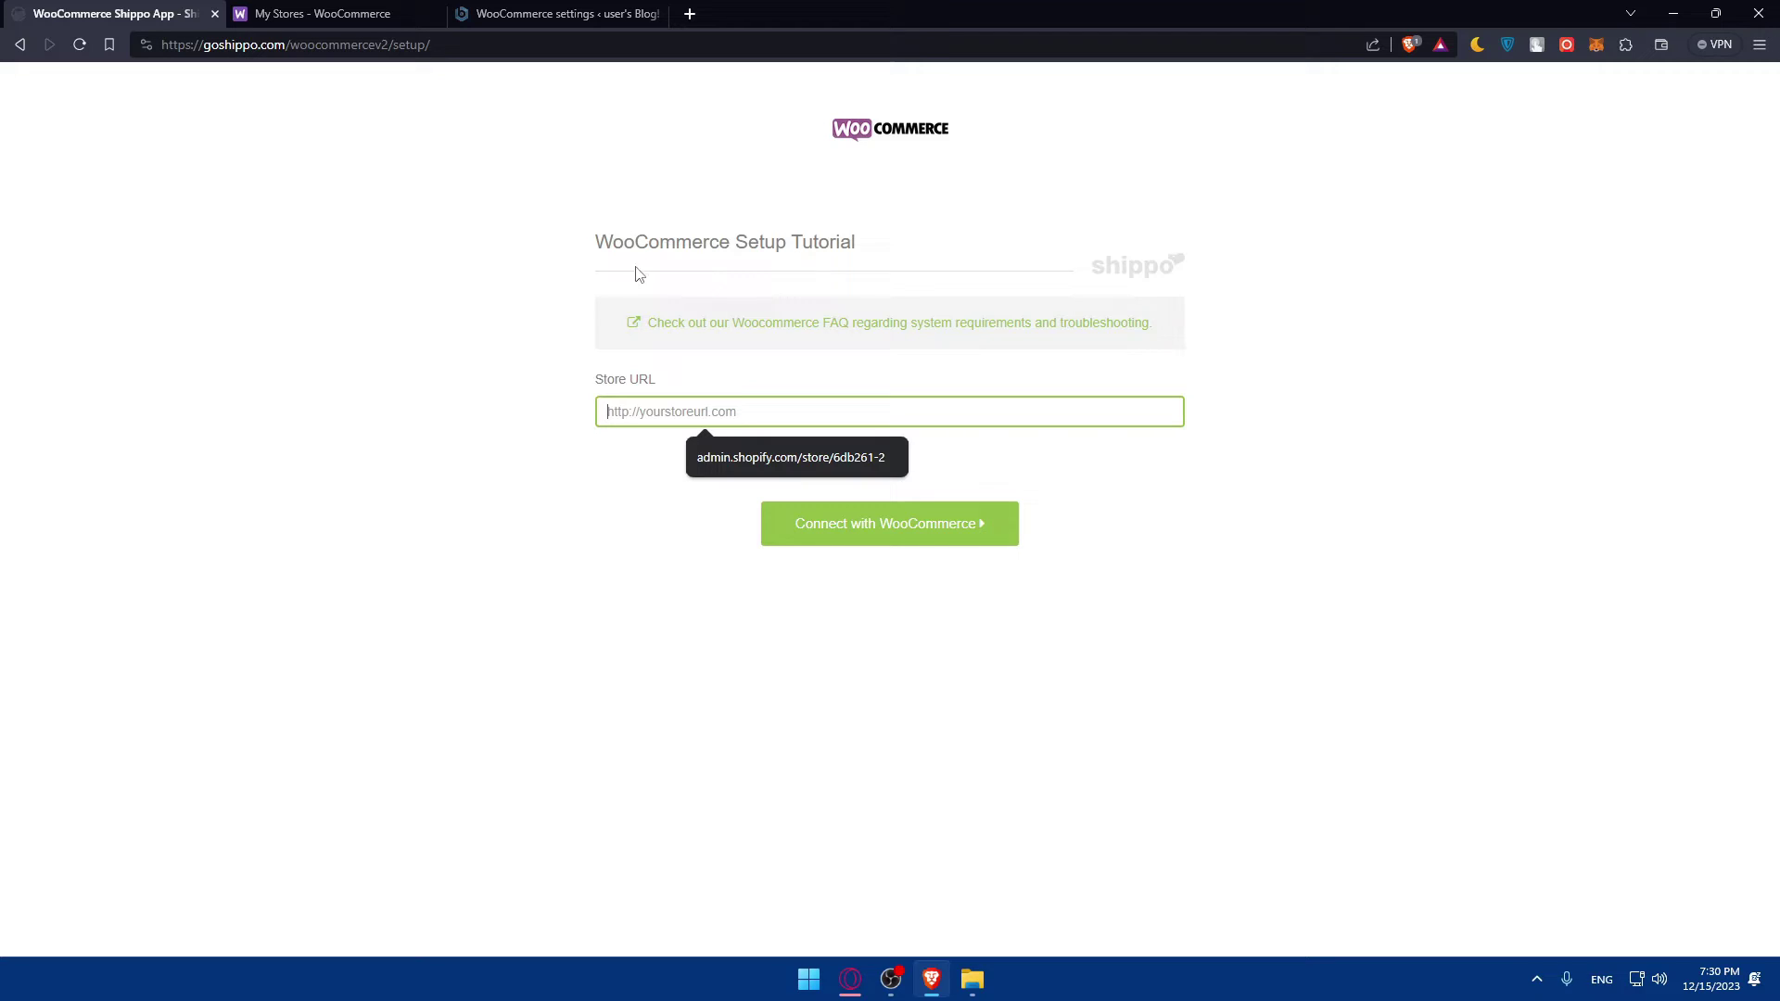
{"action": "left_click", "coordinate": [576, 506]}
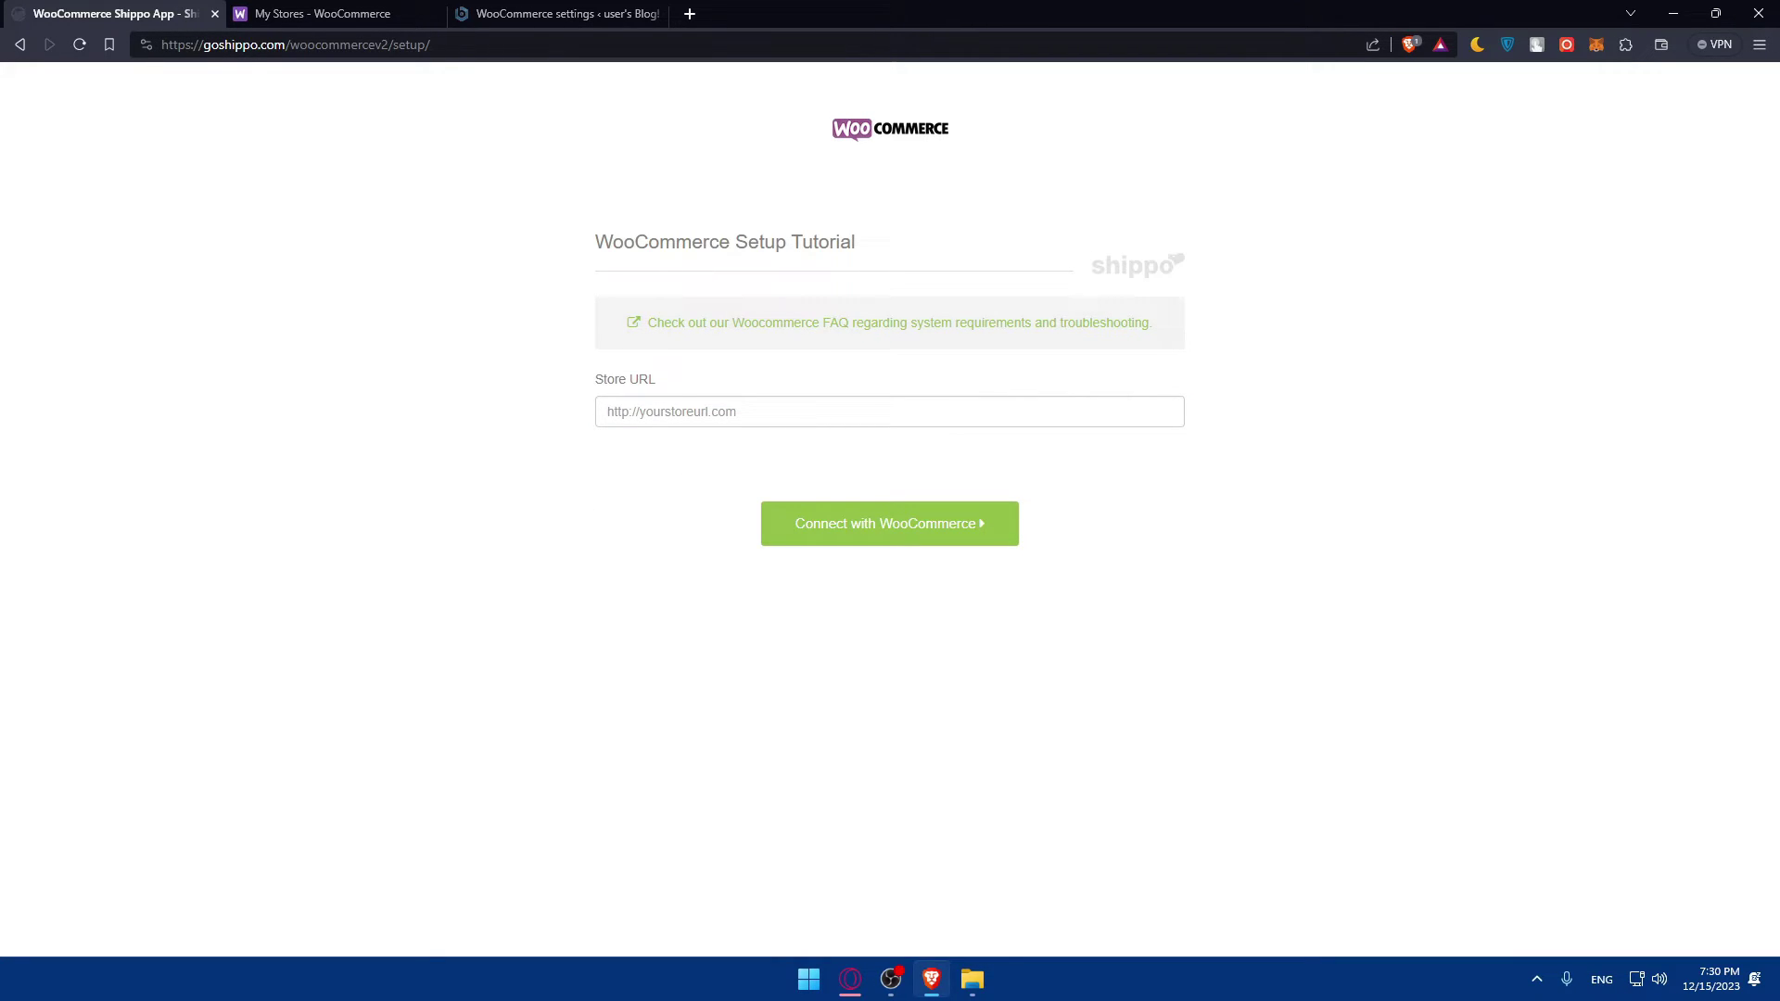
Close the Shippo setup, My Stores and four leftover store tabs, leaving one blank New Tab.
{"action": "left_click", "coordinate": [215, 13]}
{"action": "left_click", "coordinate": [215, 13]}
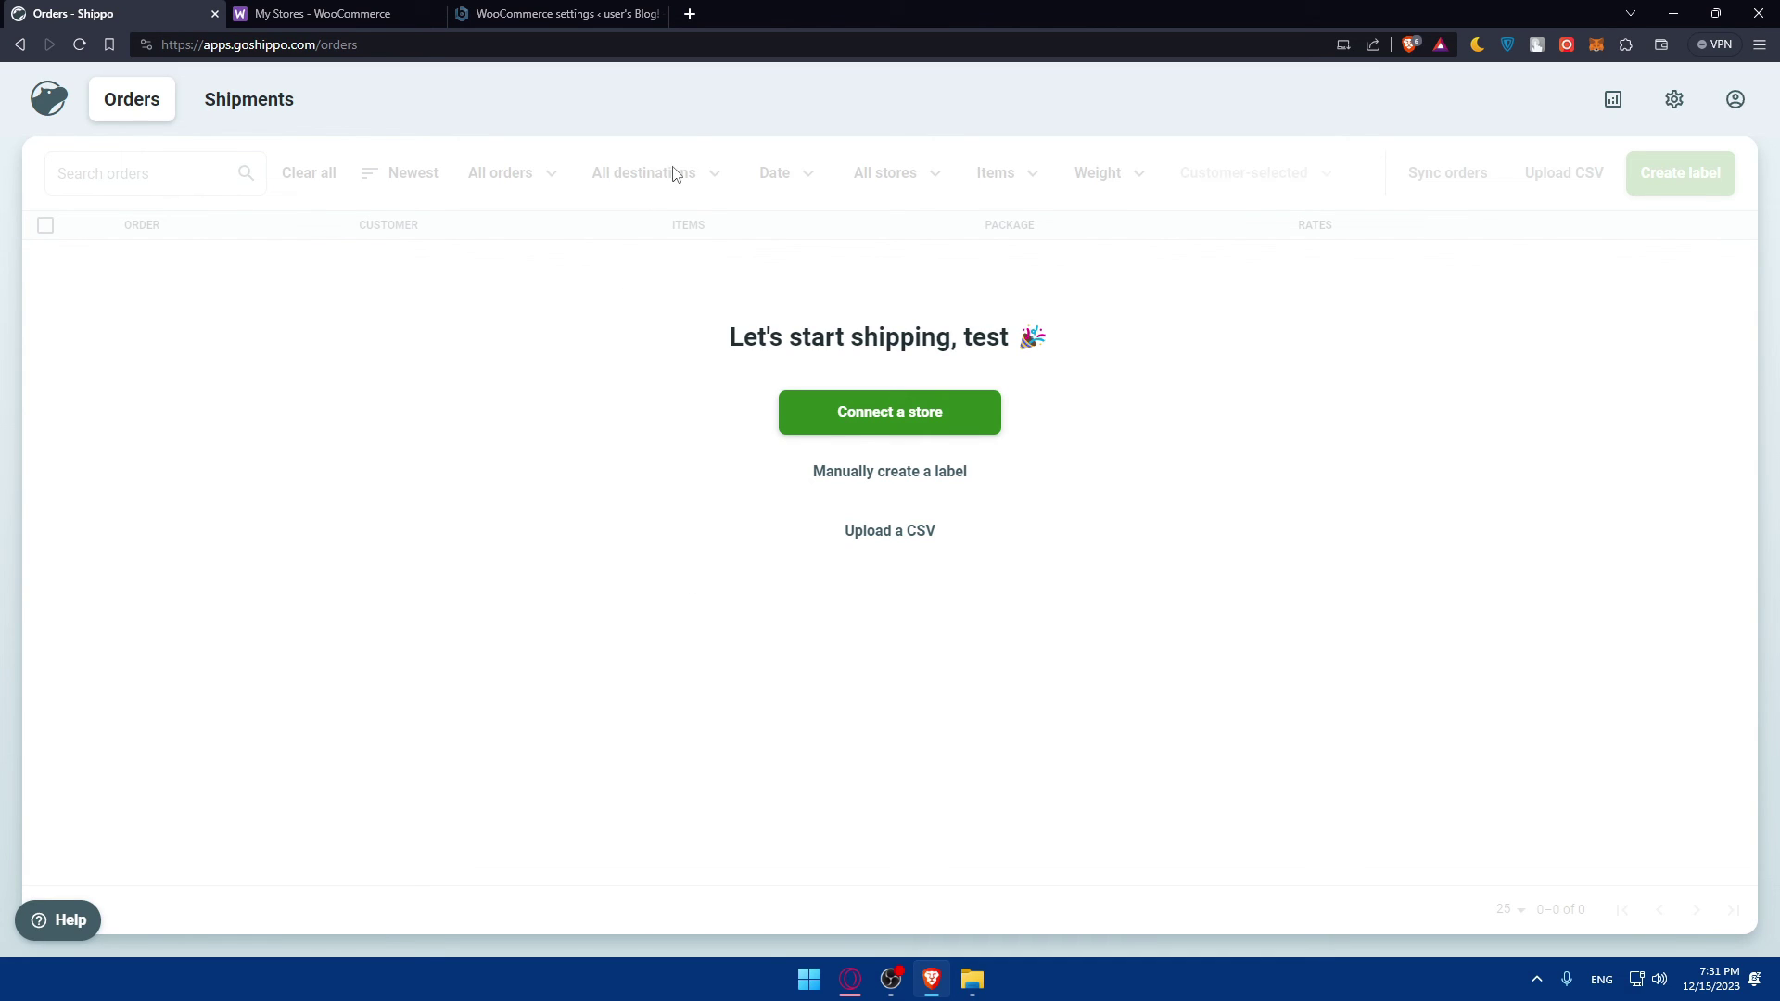
{"action": "left_click", "coordinate": [694, 19]}
{"action": "left_click", "coordinate": [213, 17]}
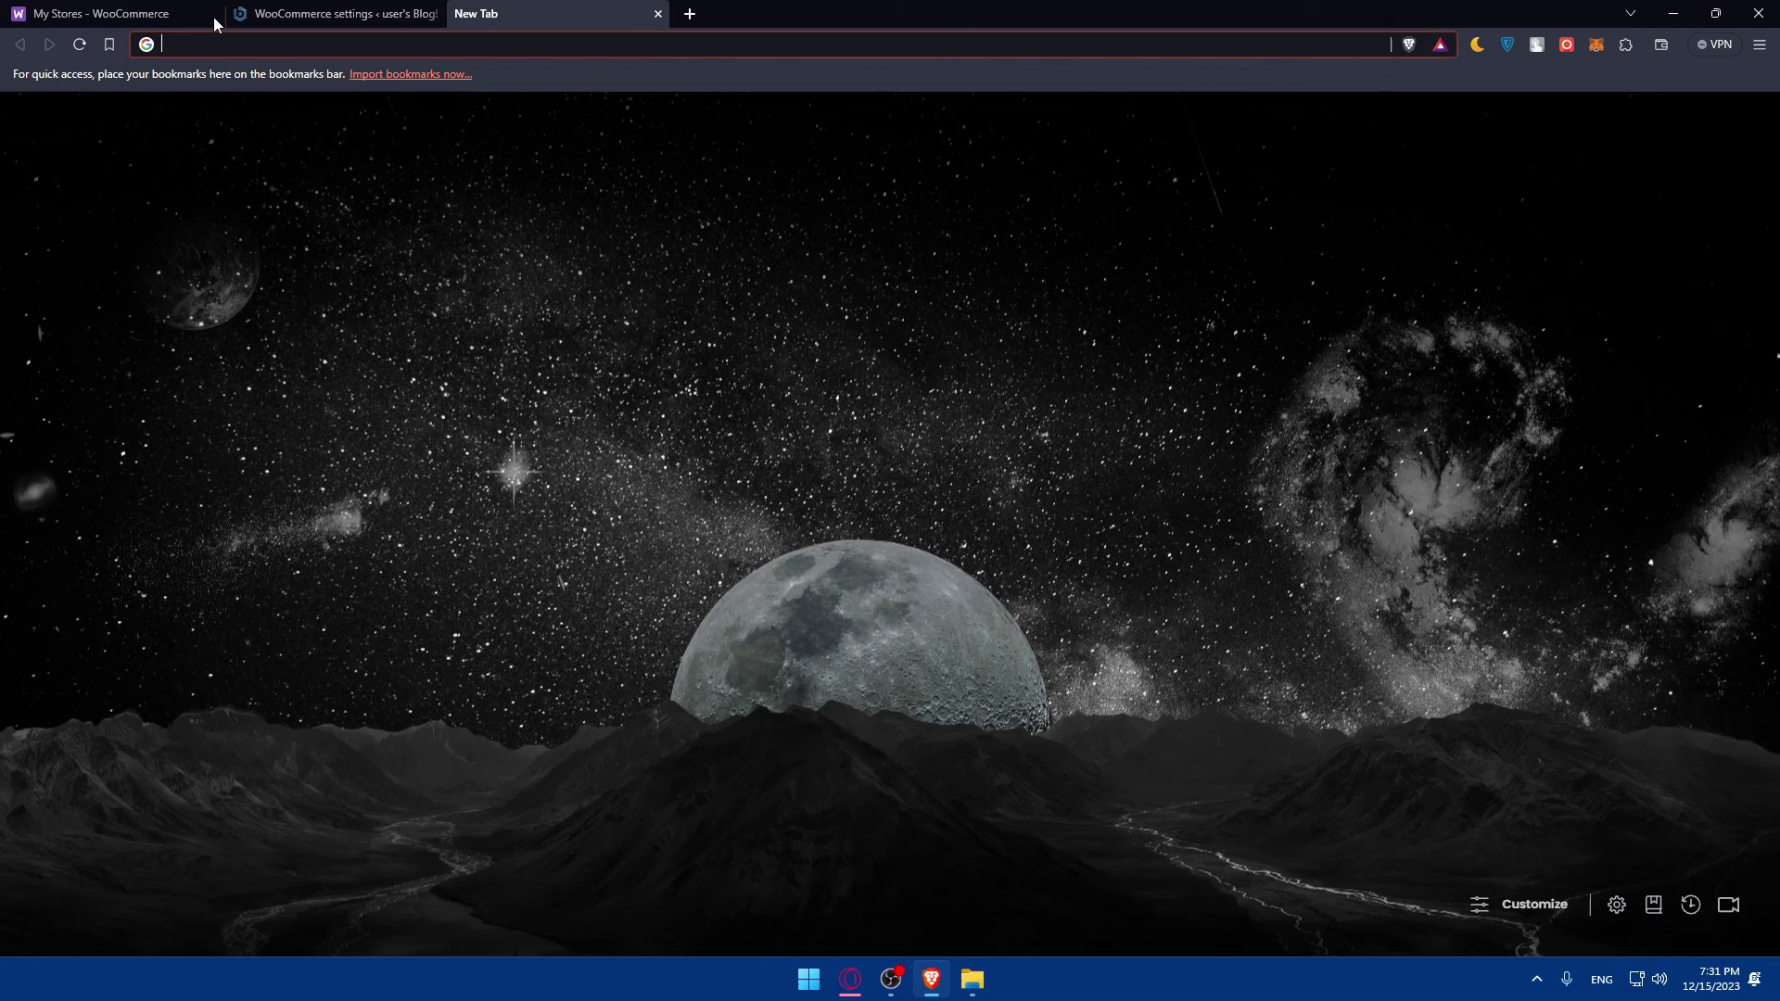
{"action": "left_click", "coordinate": [213, 17]}
{"action": "left_click", "coordinate": [213, 17]}
{"action": "left_click", "coordinate": [213, 16]}
{"action": "left_click", "coordinate": [349, 371]}
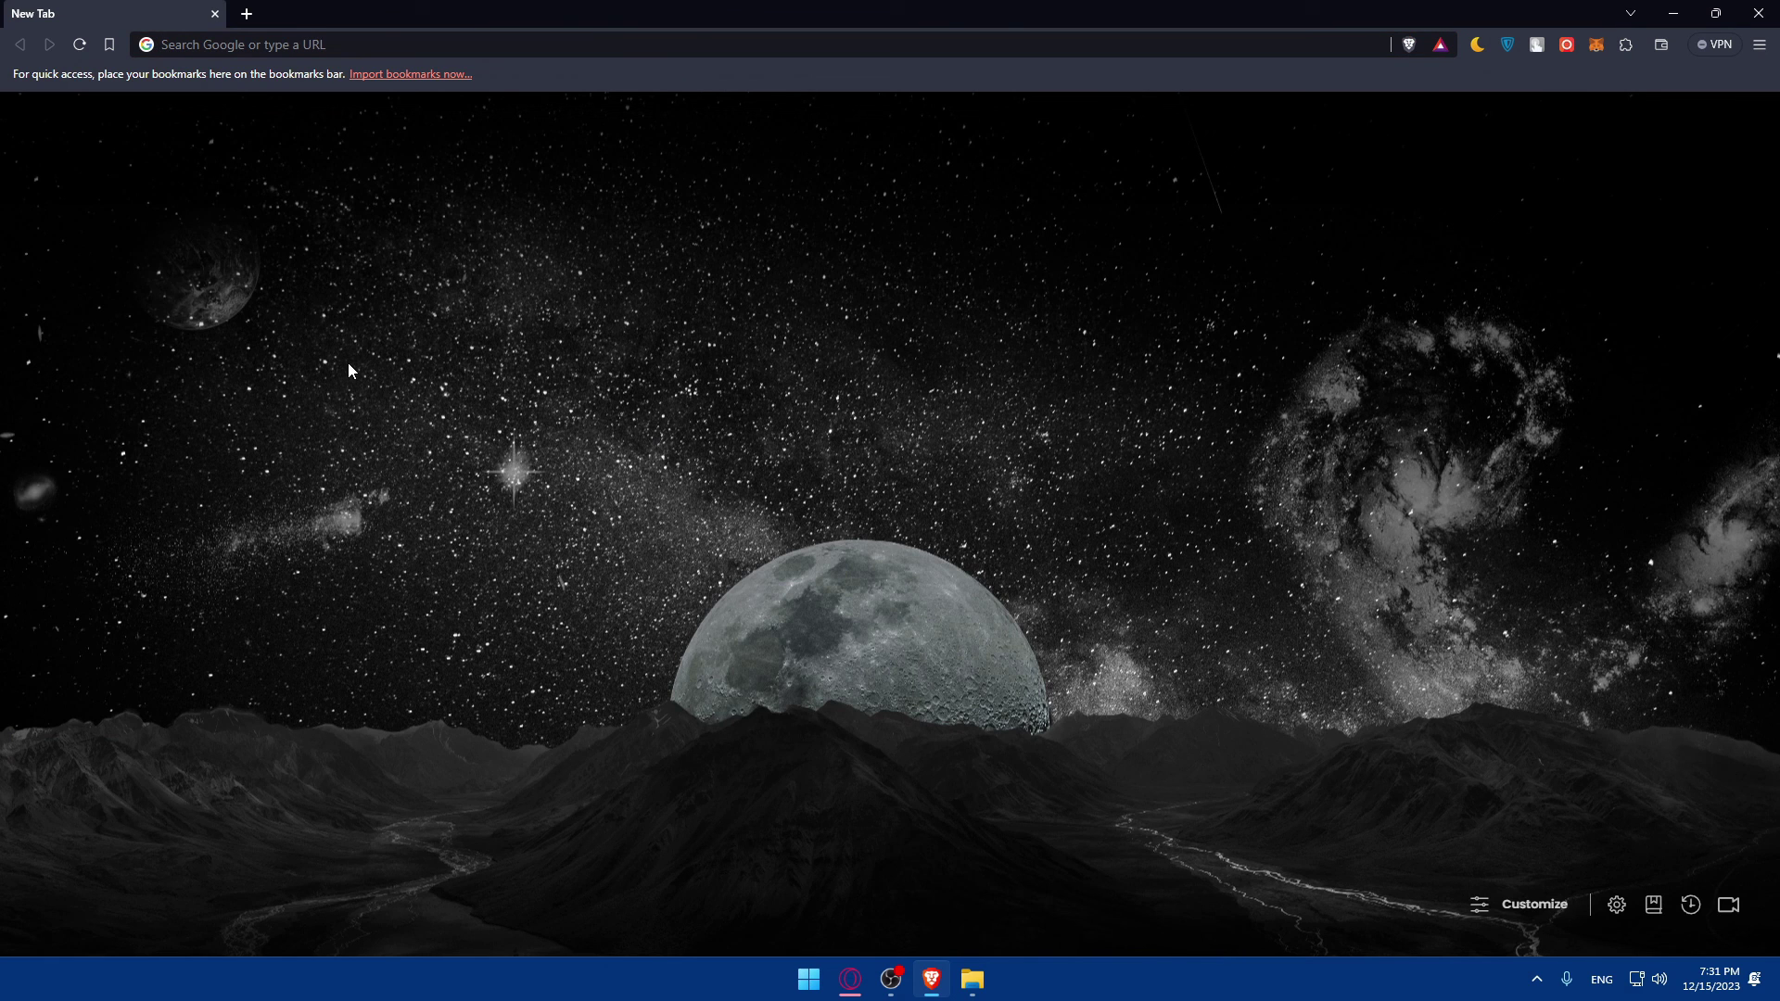